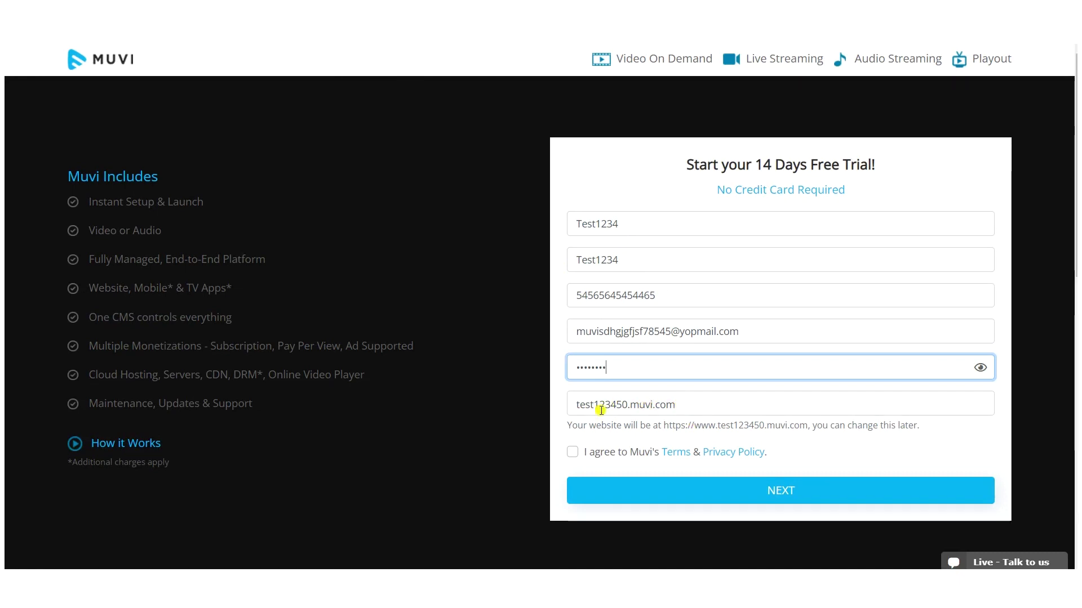
Accept Muvi's Terms & Privacy Policy, submit sign-up, and confirm the Video/Audio, Website, Subscription platform options
click(573, 452)
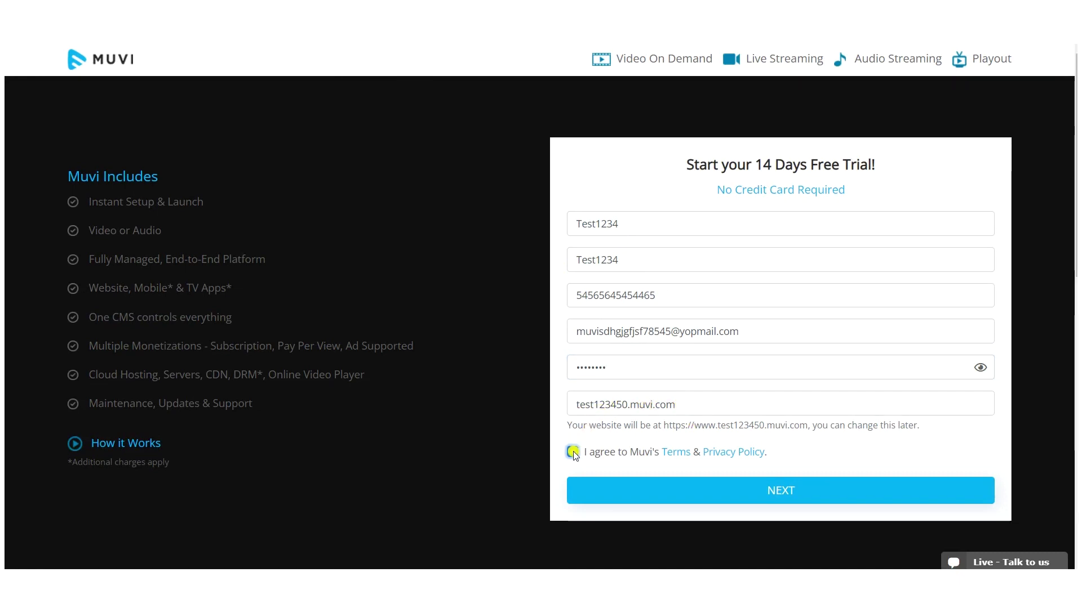
click(738, 491)
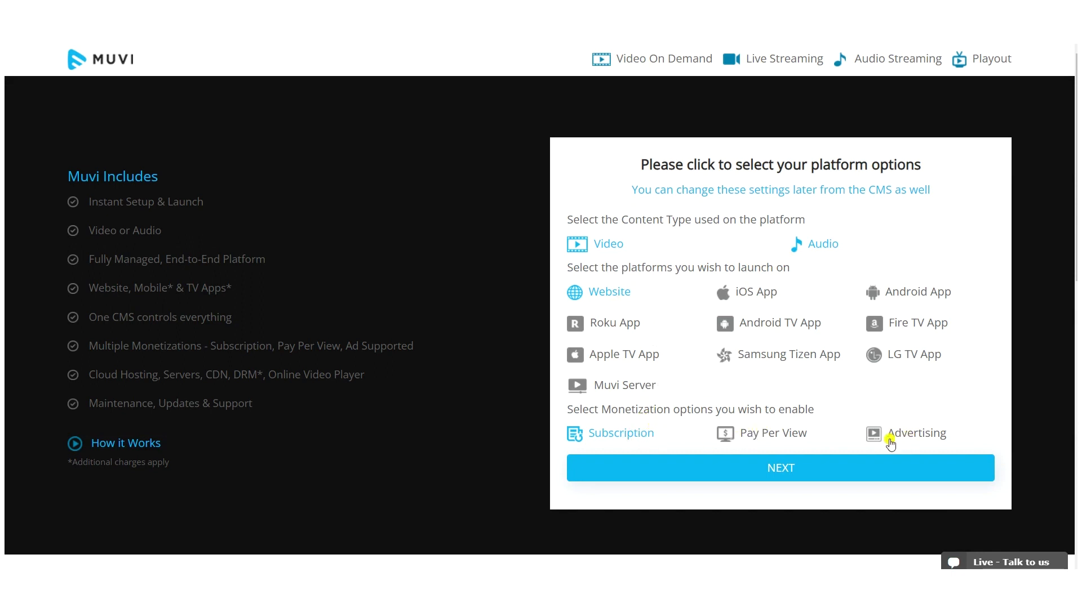
click(761, 469)
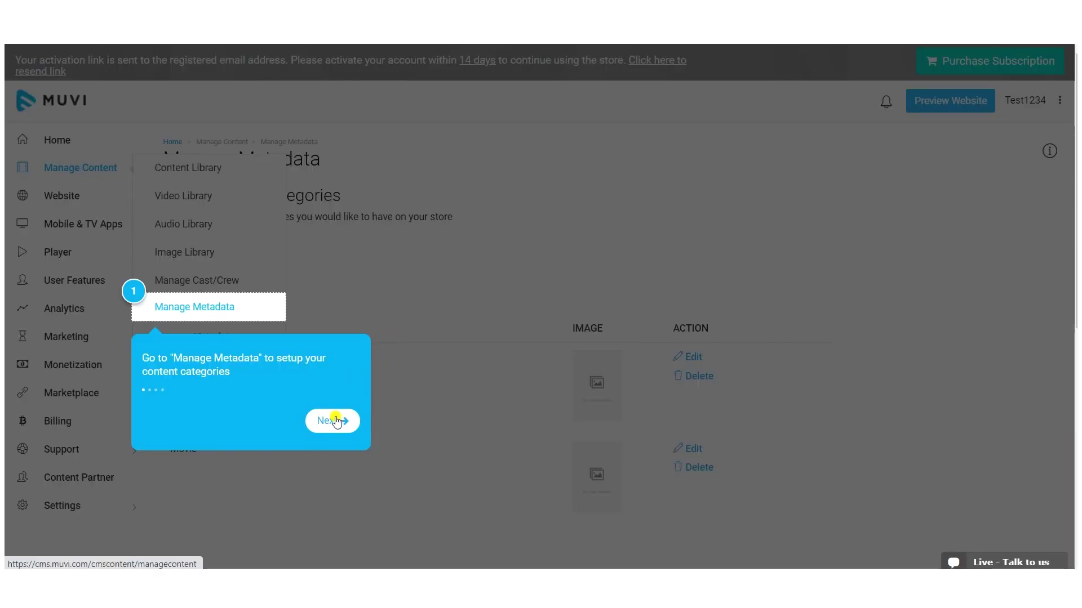
Step through the CMS walkthrough (Manage Template, Settings) and close it with 'Ok, Got It'
click(335, 421)
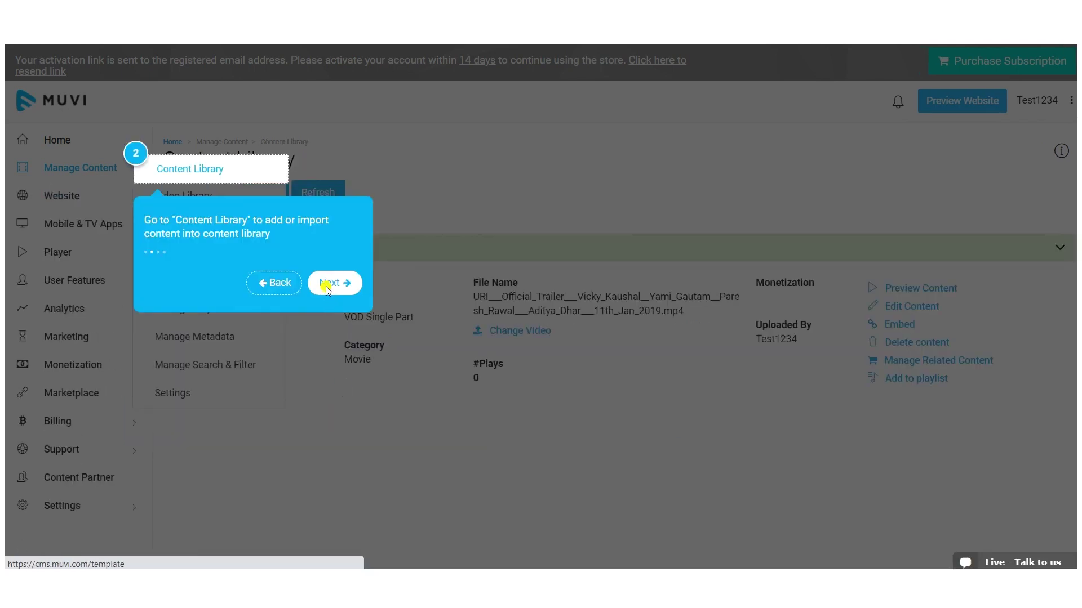
click(328, 284)
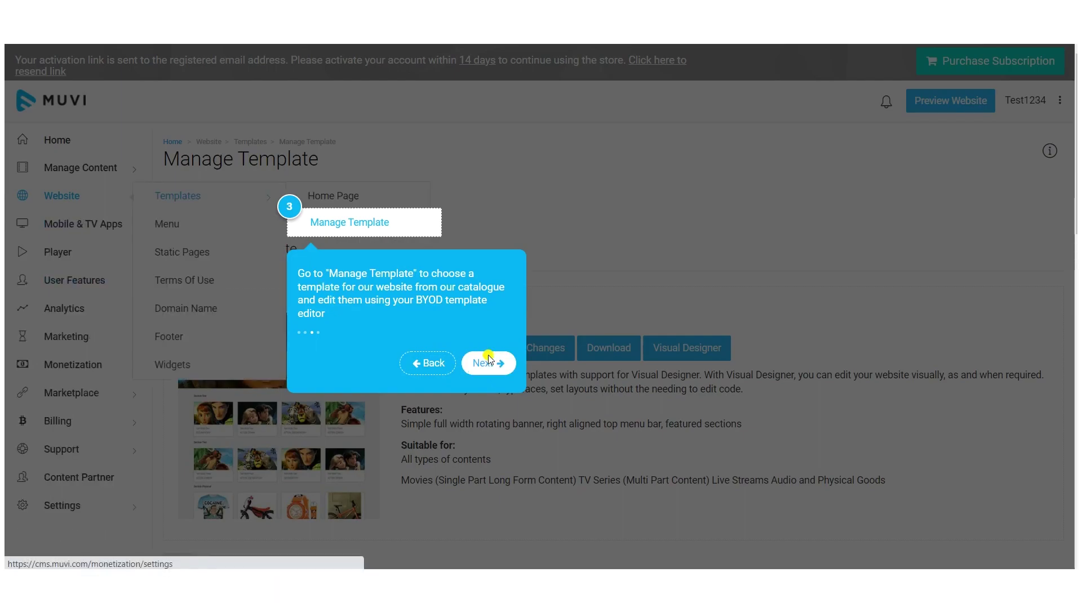
click(488, 362)
click(329, 365)
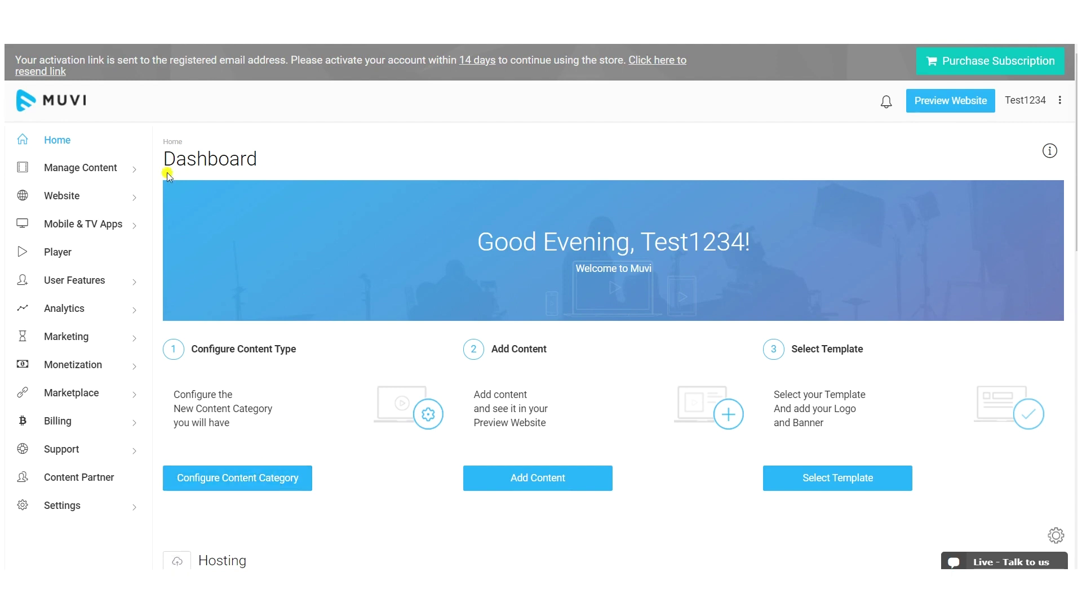
Create a 'Music' content category under Manage Metadata and return to the category list
mouse_move(107, 176)
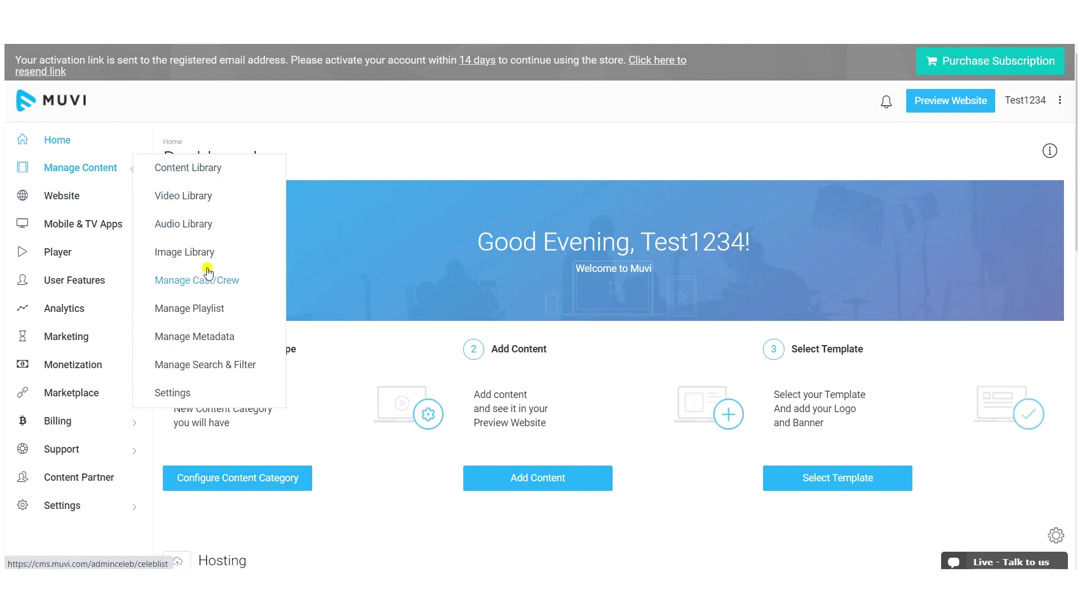
click(204, 338)
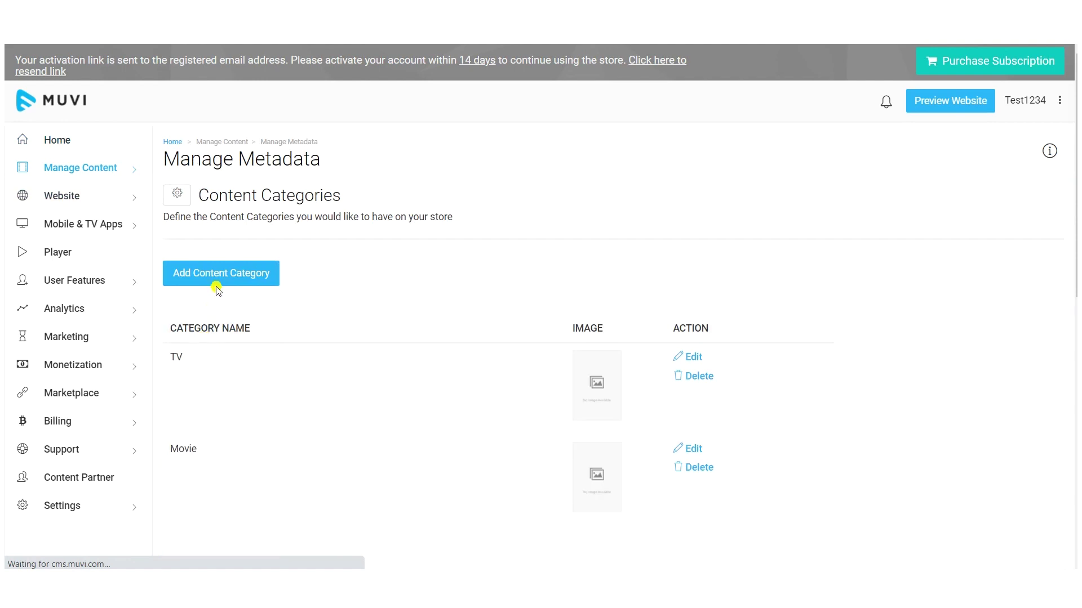
click(222, 276)
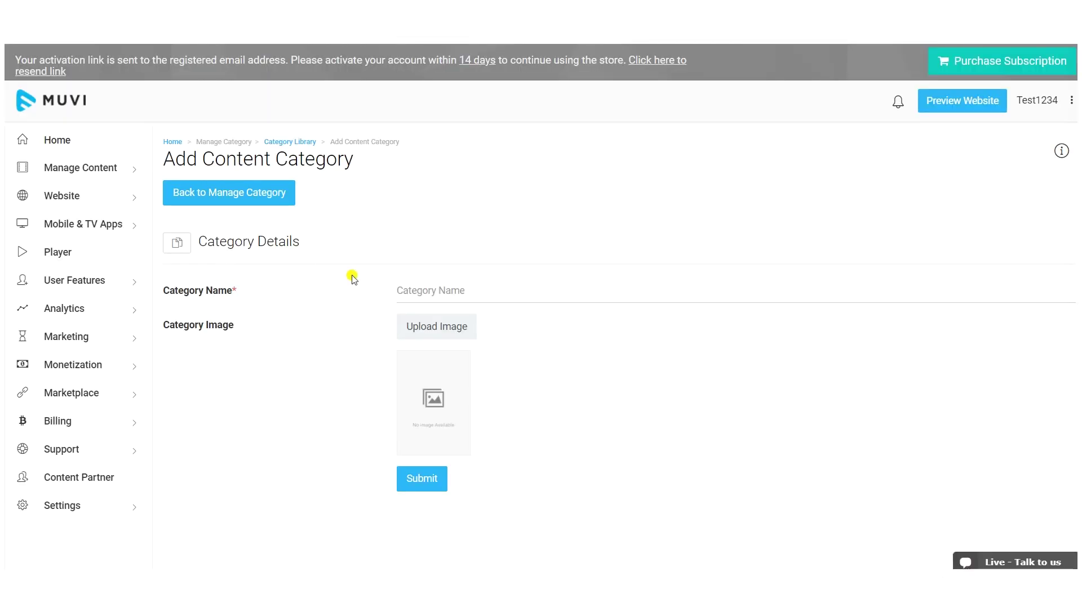
click(464, 285)
text(Music)
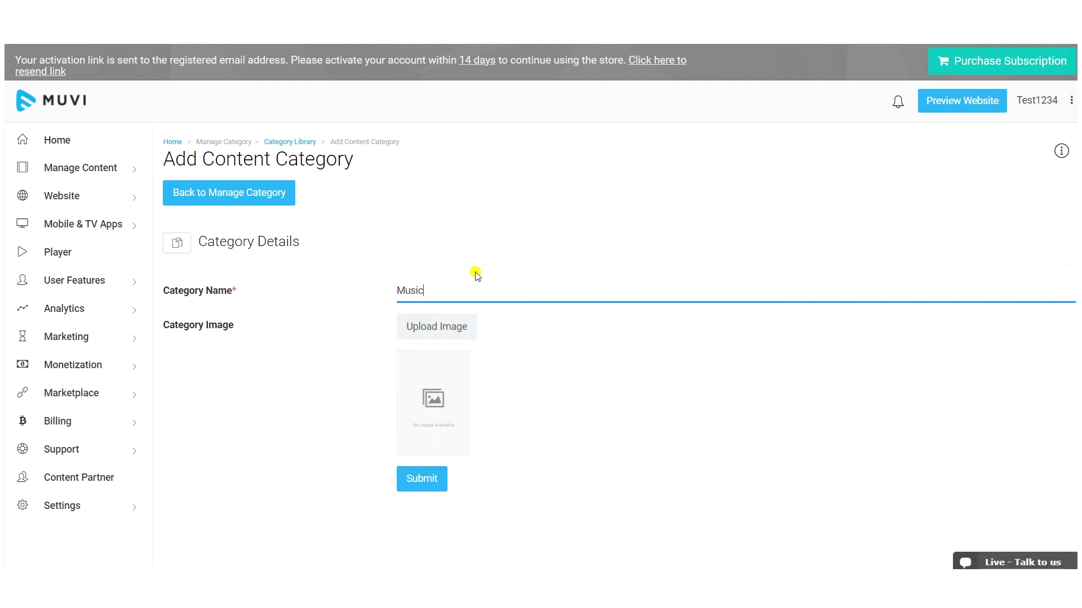
click(417, 481)
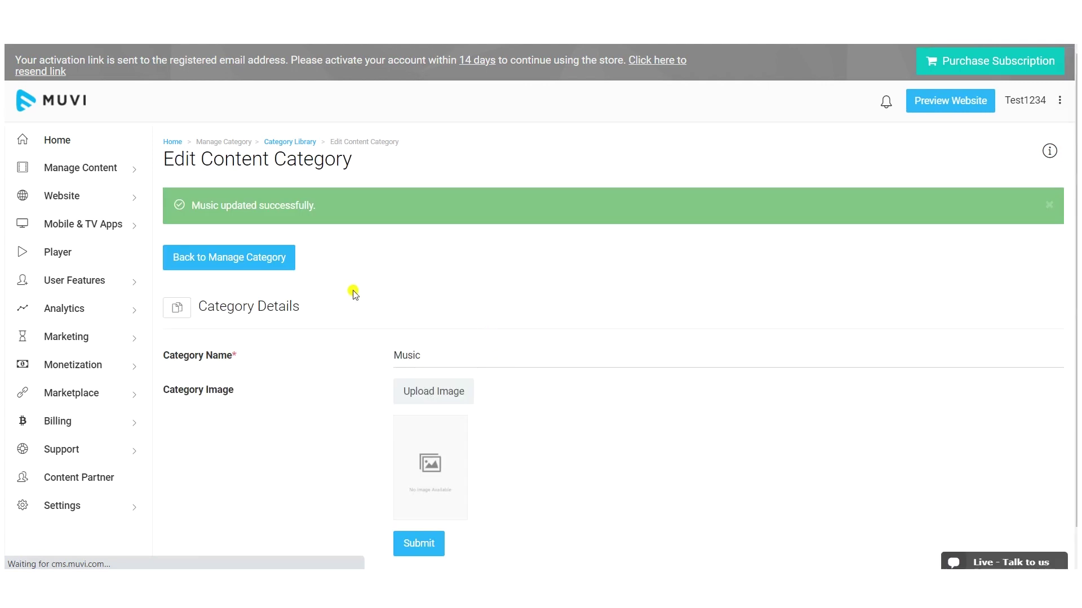
click(276, 263)
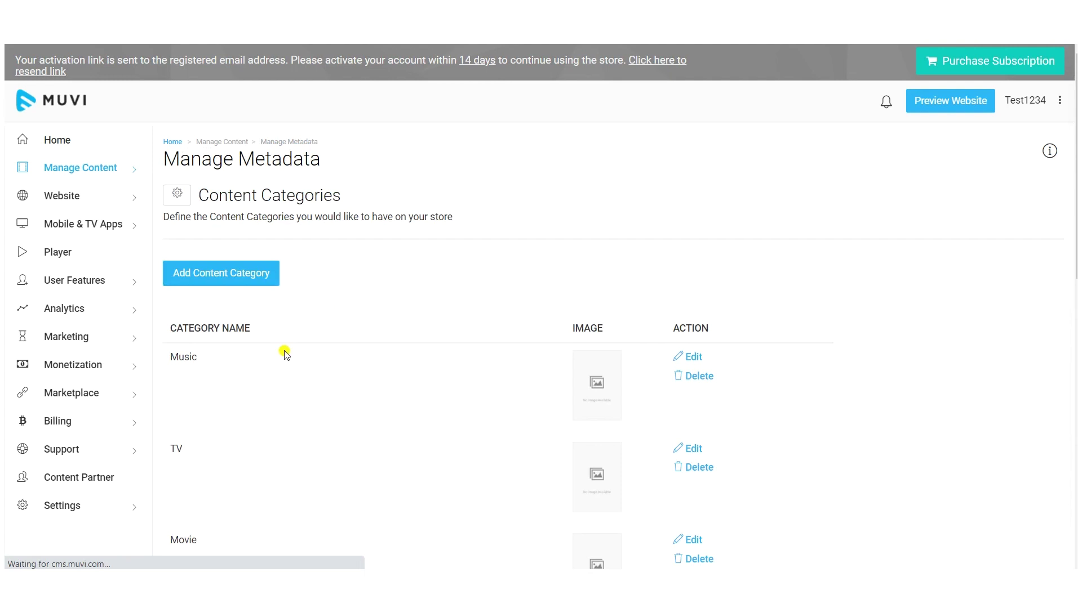
scroll(314, 377, down, 1)
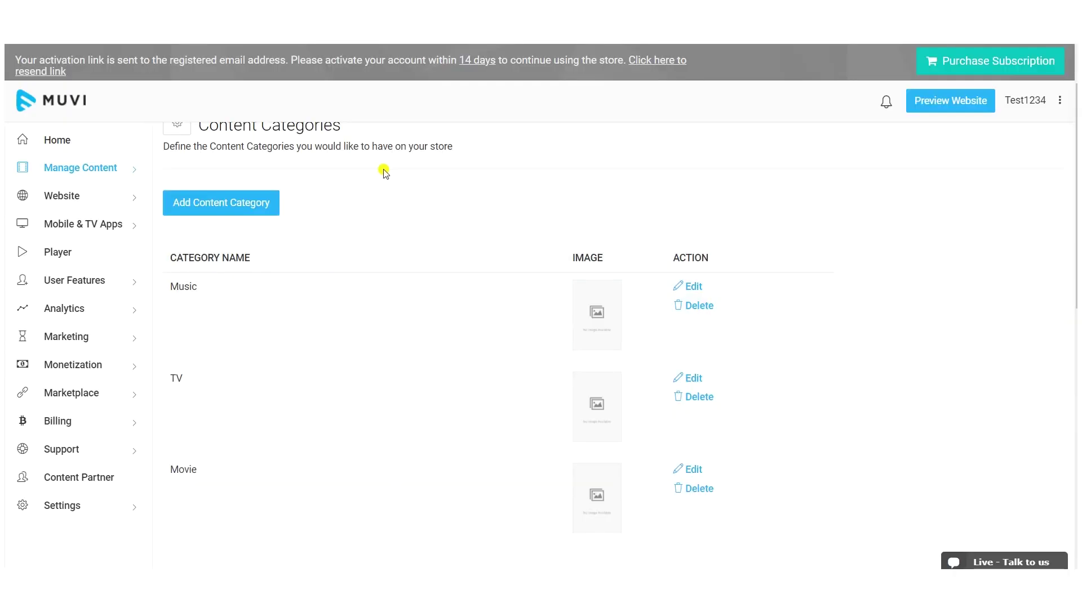
Start a new entry from Content Library's Add Content with the AOD Single Part content form
mouse_move(112, 167)
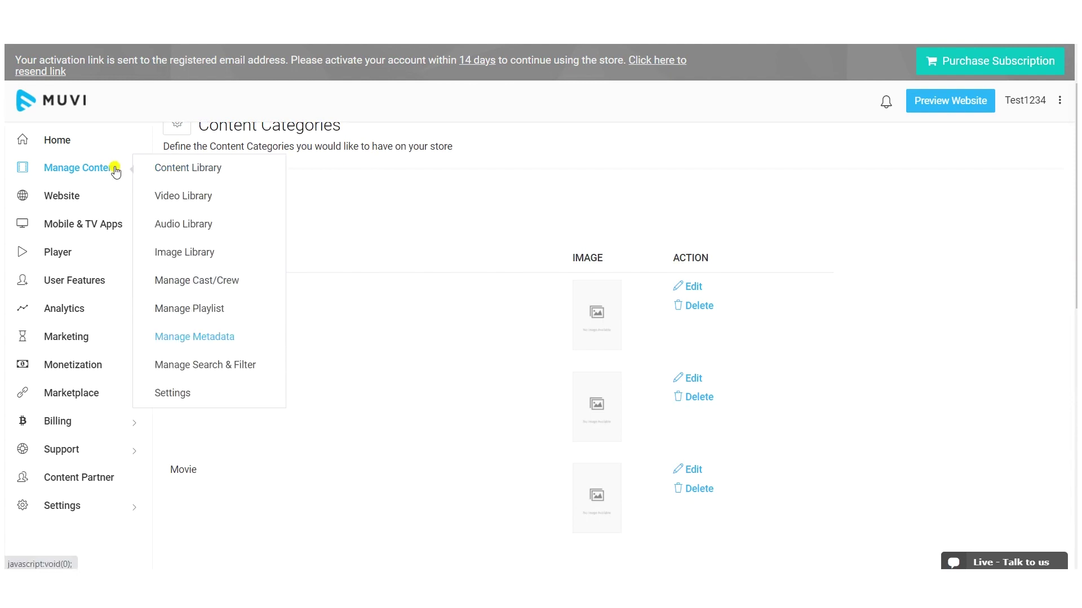
click(176, 170)
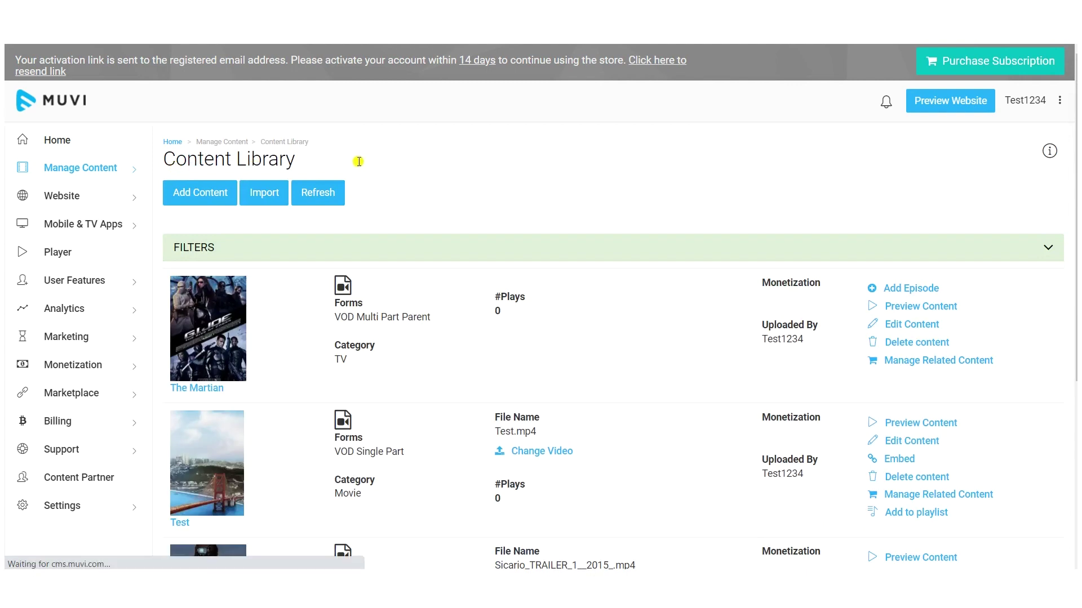
click(216, 194)
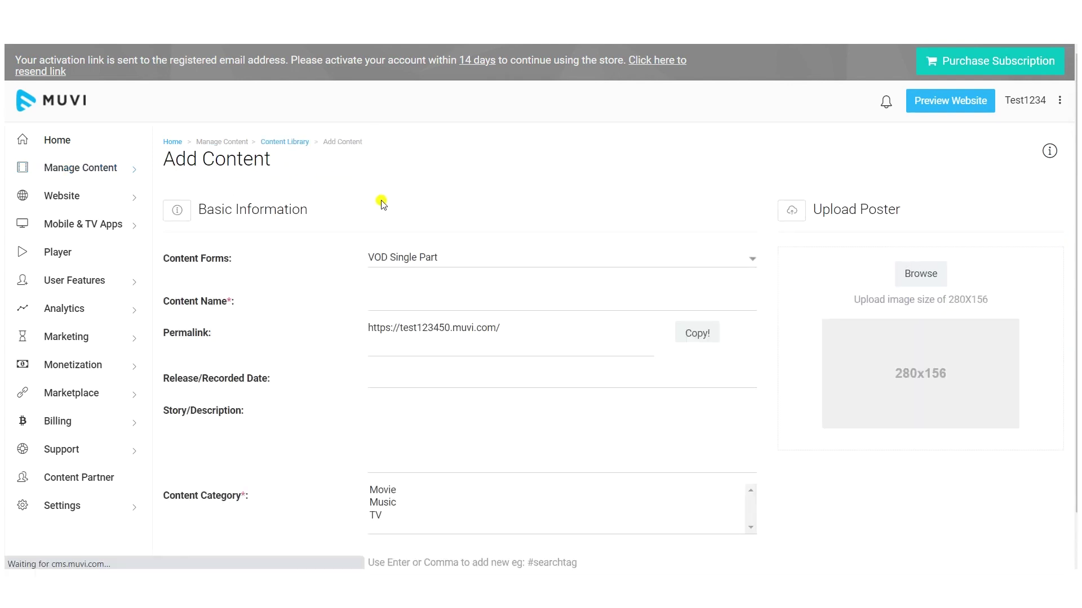
click(401, 254)
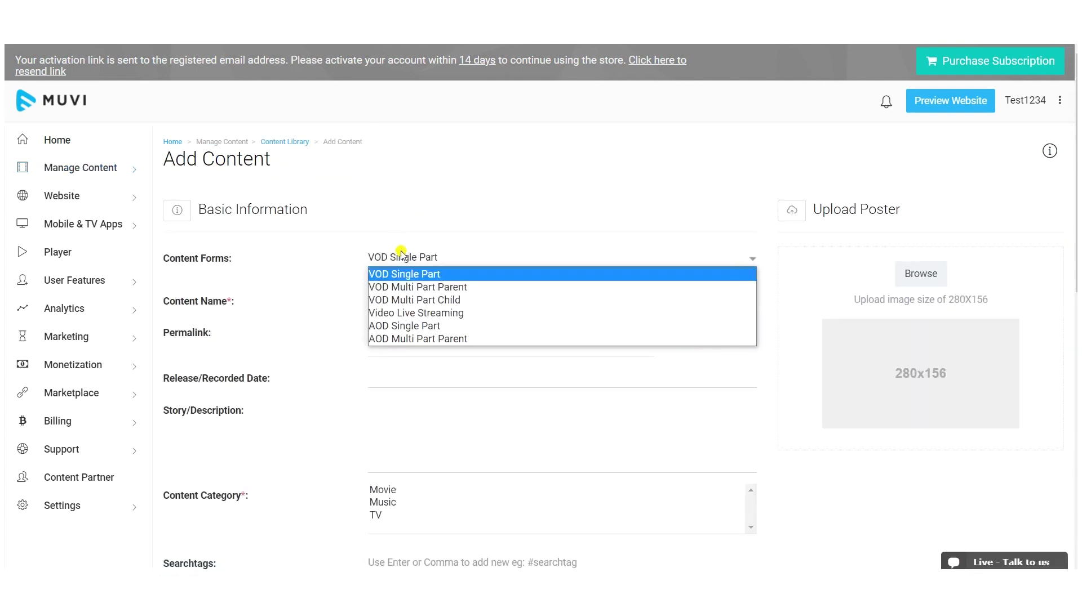
click(398, 326)
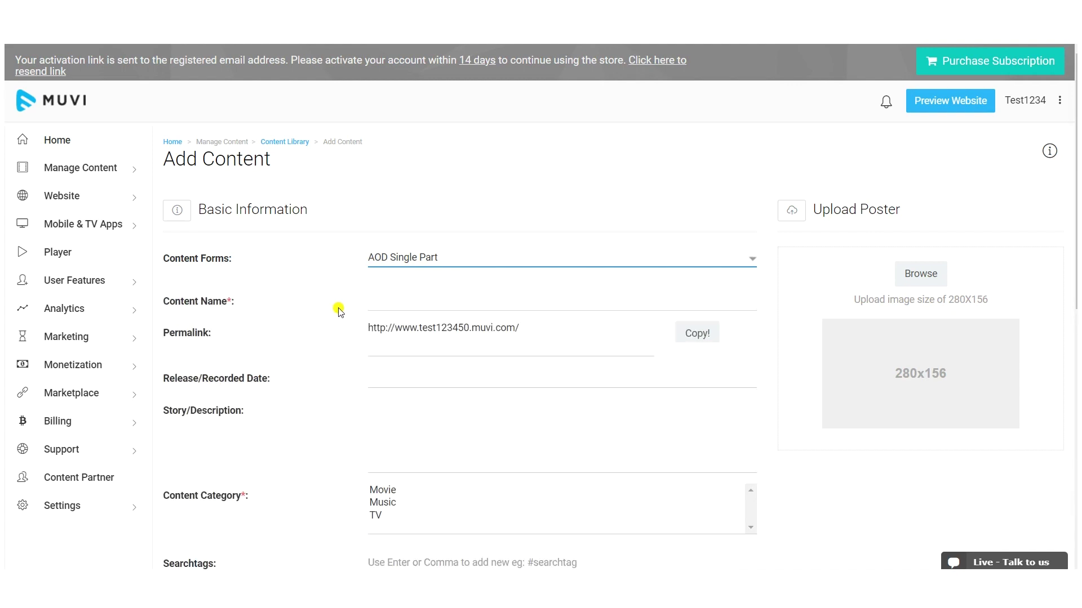
scroll(287, 348, down, 5)
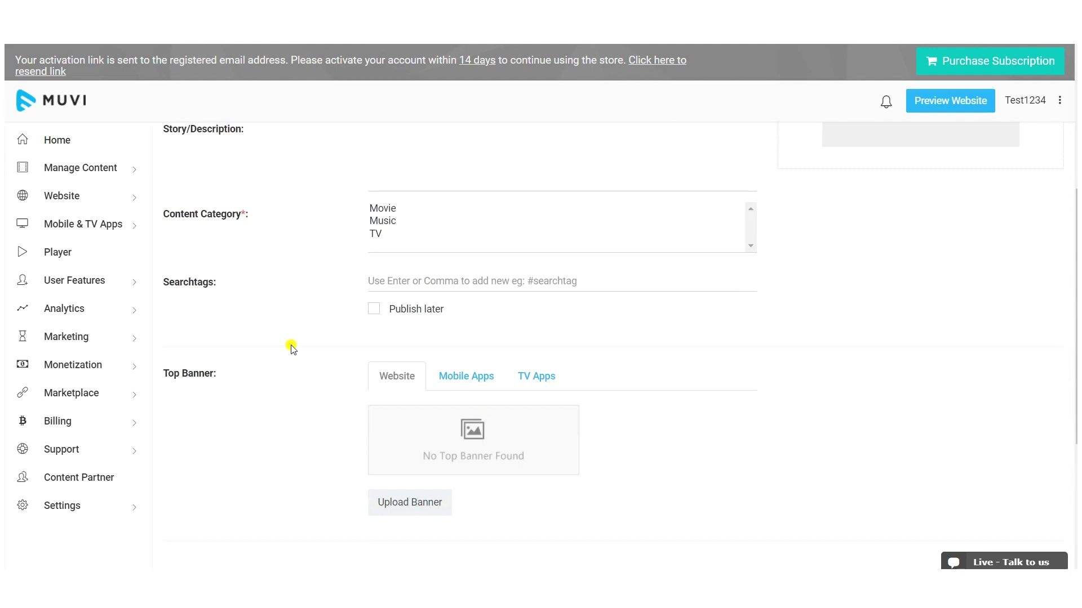
scroll(287, 333, up, 4)
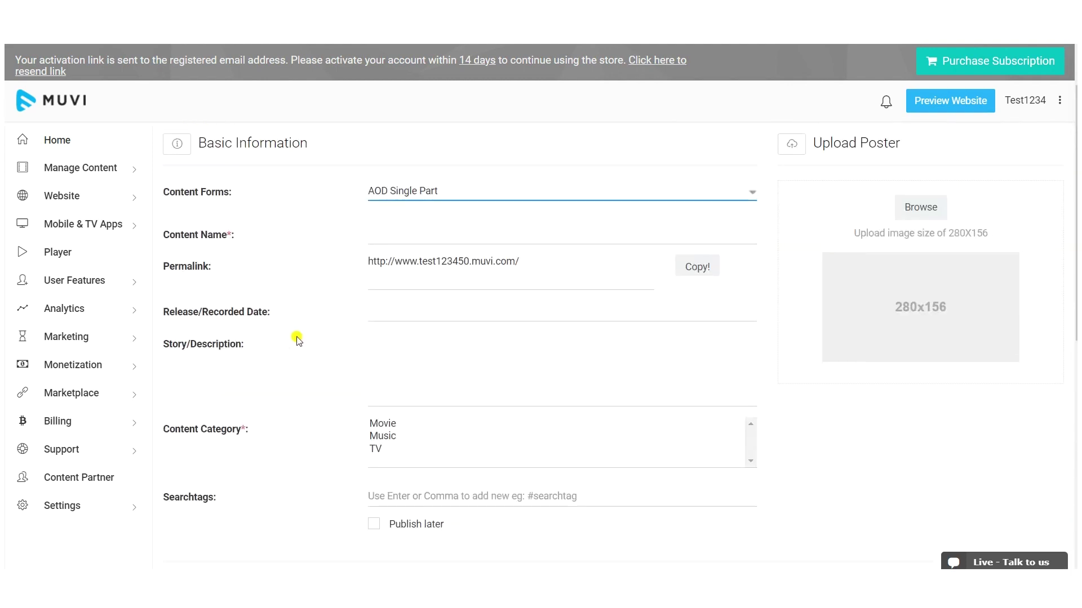
scroll(285, 326, up, 1)
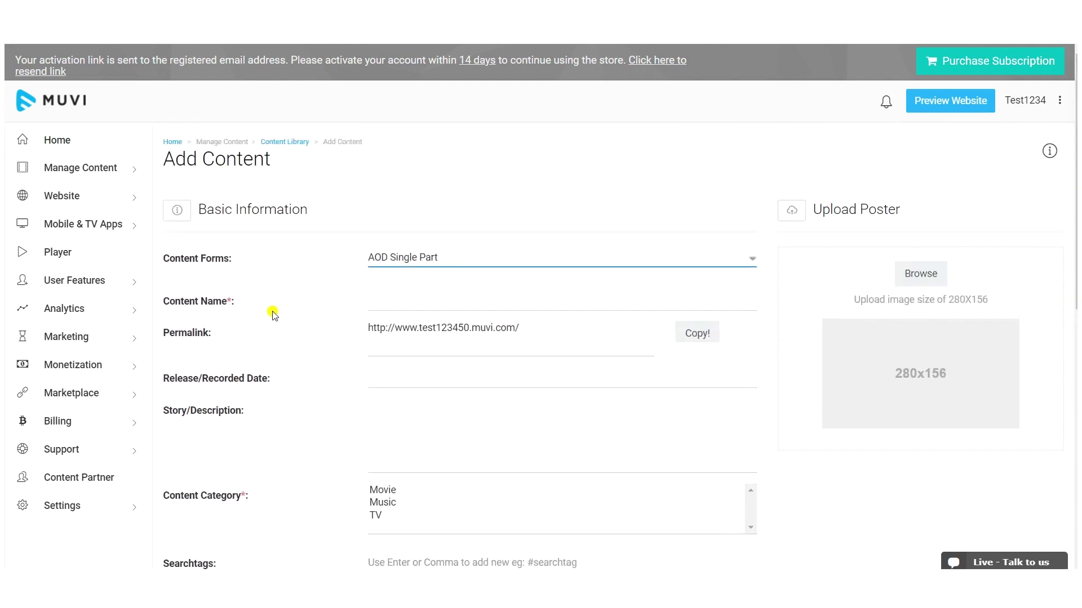
Name the content test152 and set its release date to 12/01/2021
click(400, 292)
text(te)
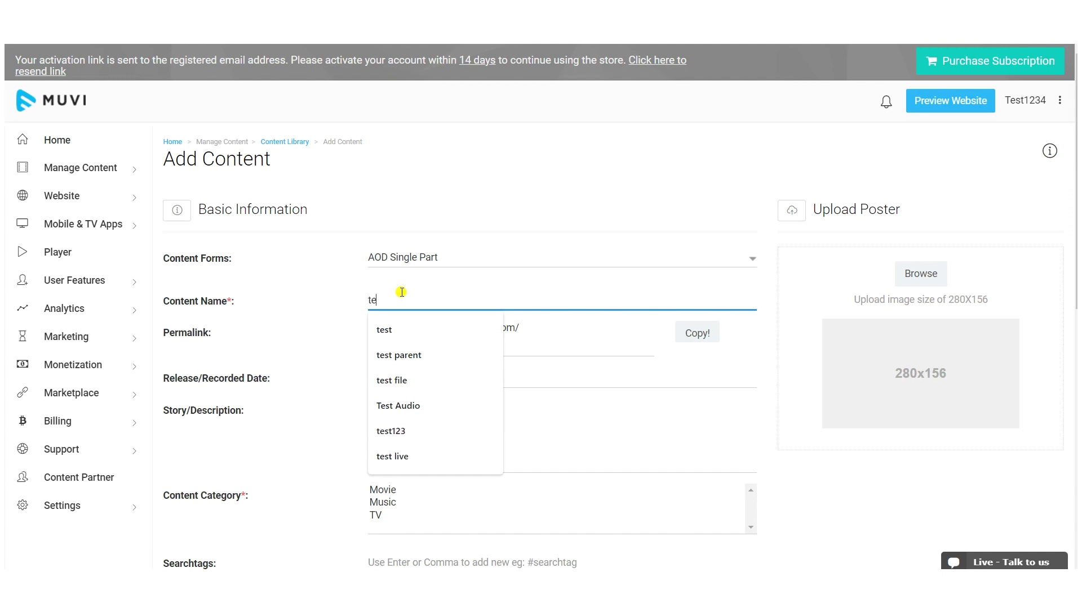
text(st152)
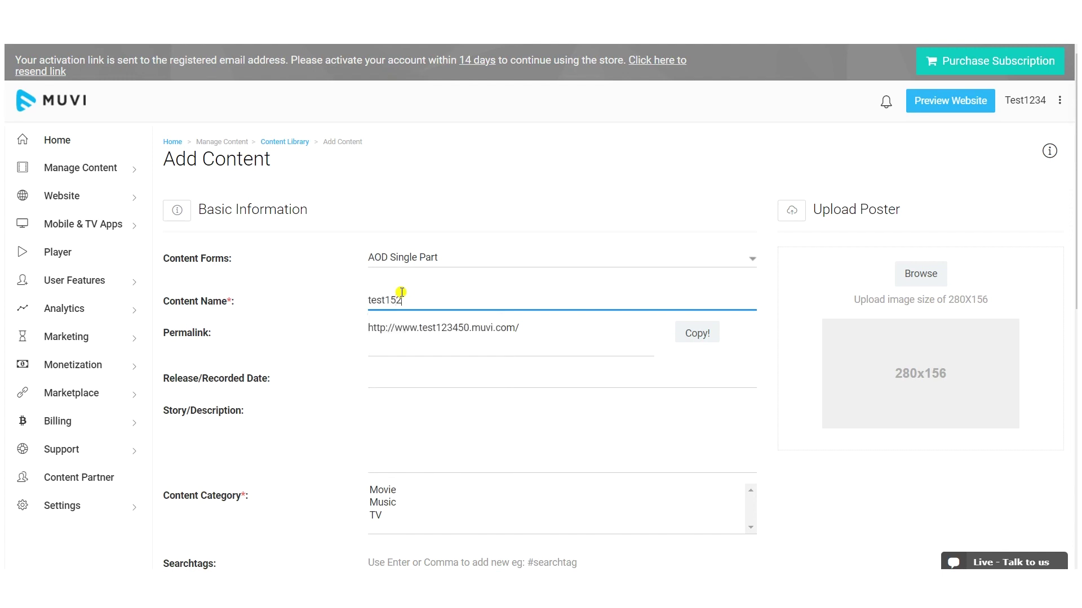
click(271, 347)
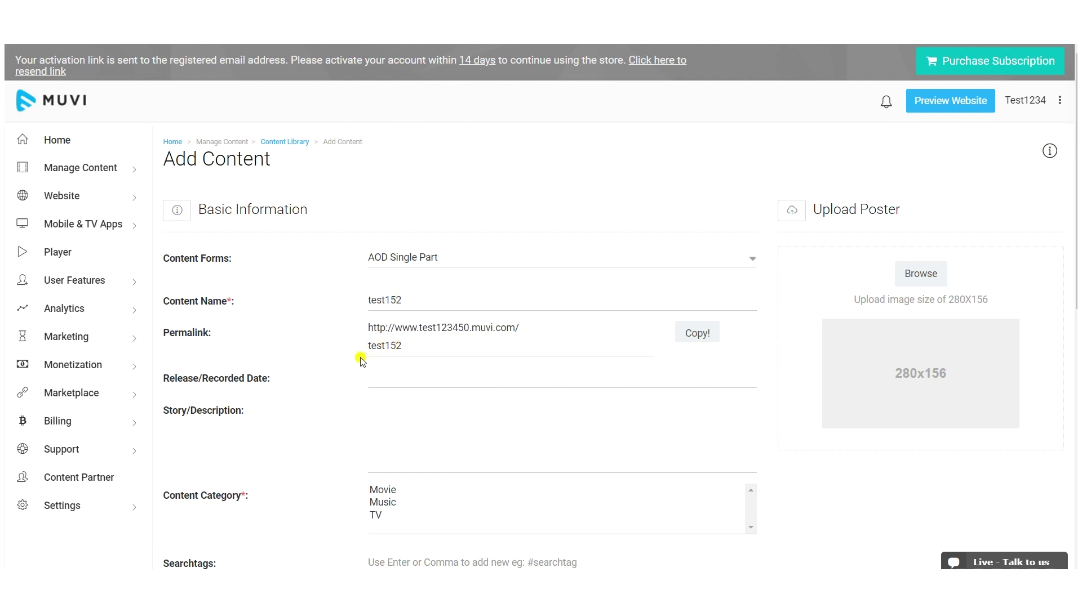
scroll(346, 355, down, 2)
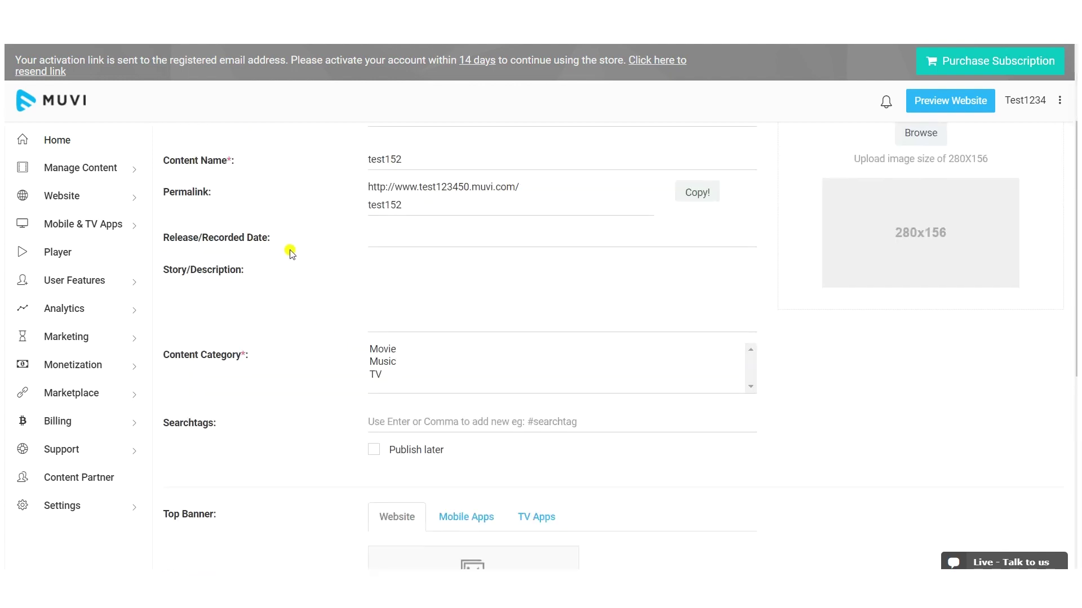
click(374, 237)
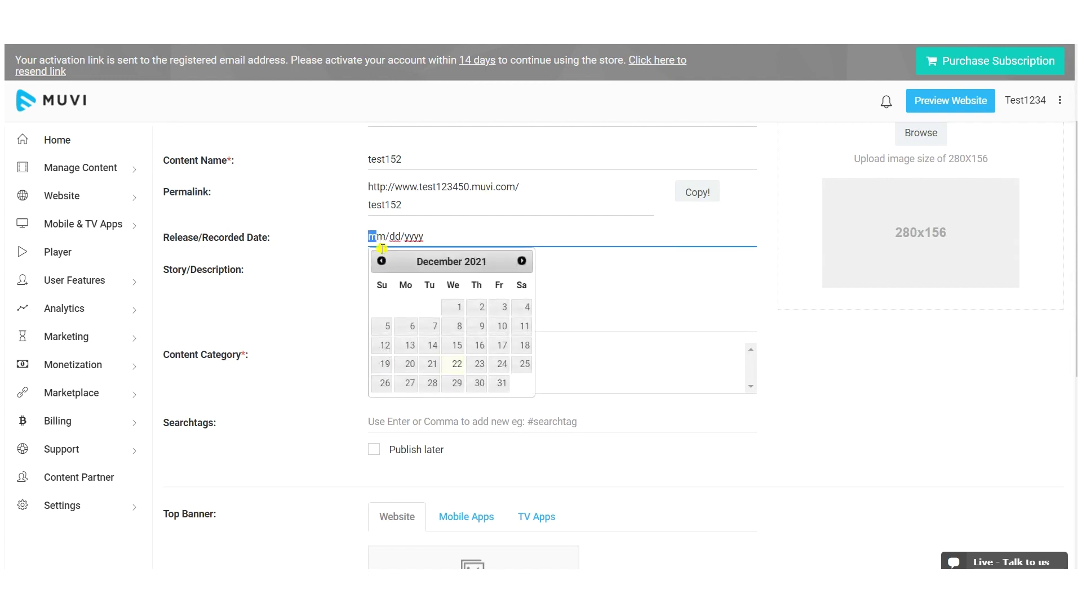
click(457, 306)
click(403, 289)
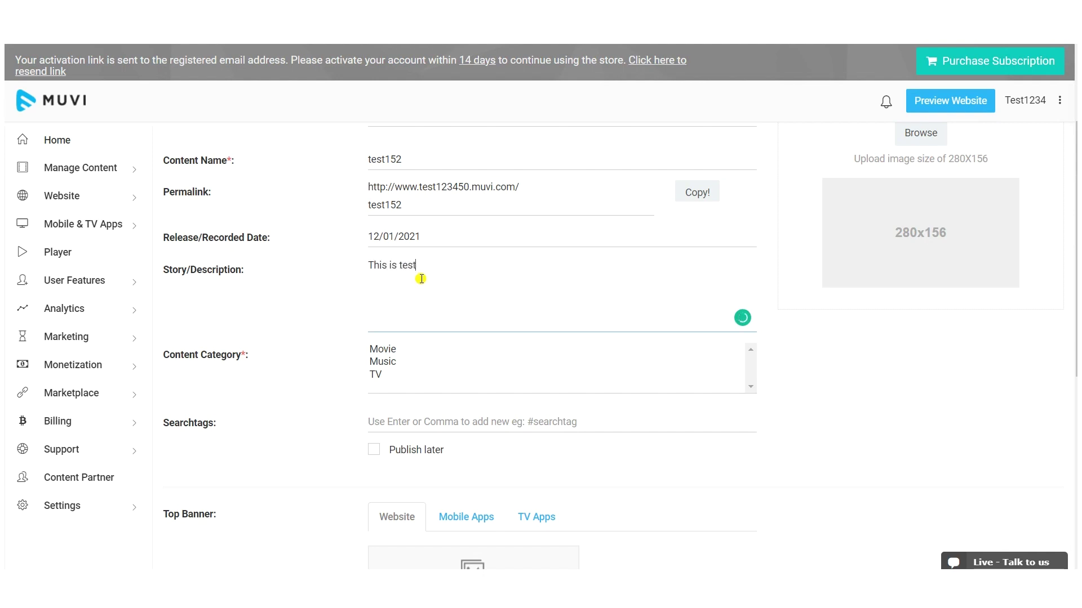
Finish the description 'This is test' and select only Music as the content category
click(295, 310)
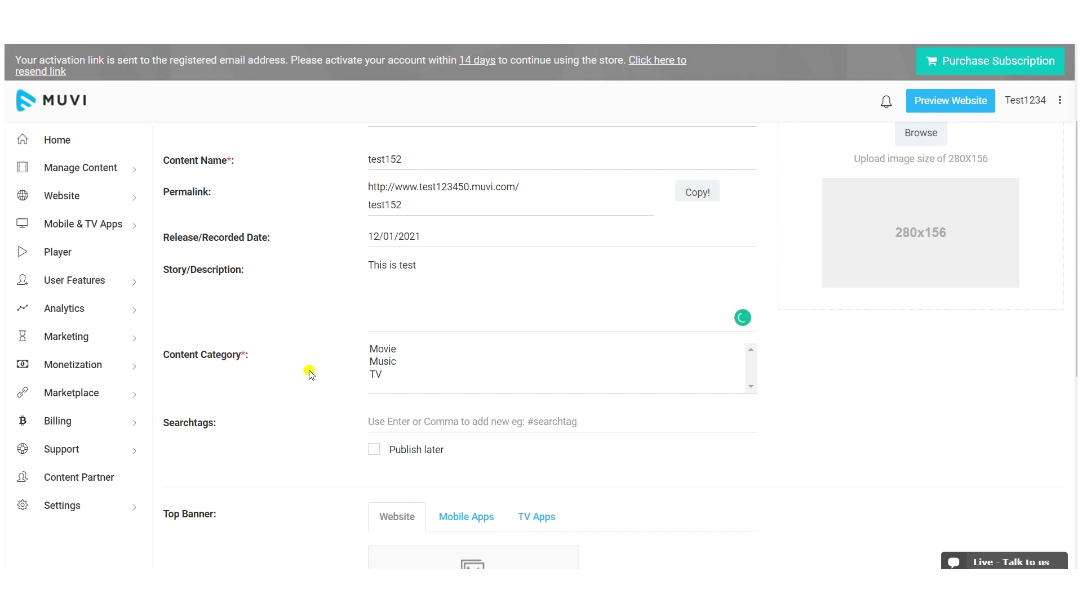
click(374, 363)
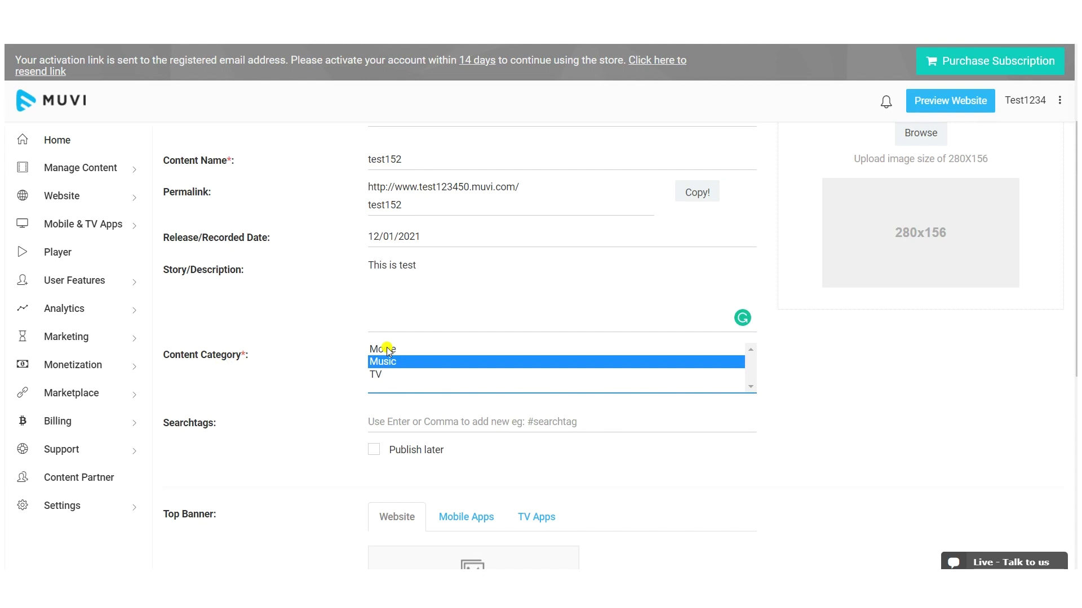
ctrl+click(387, 350)
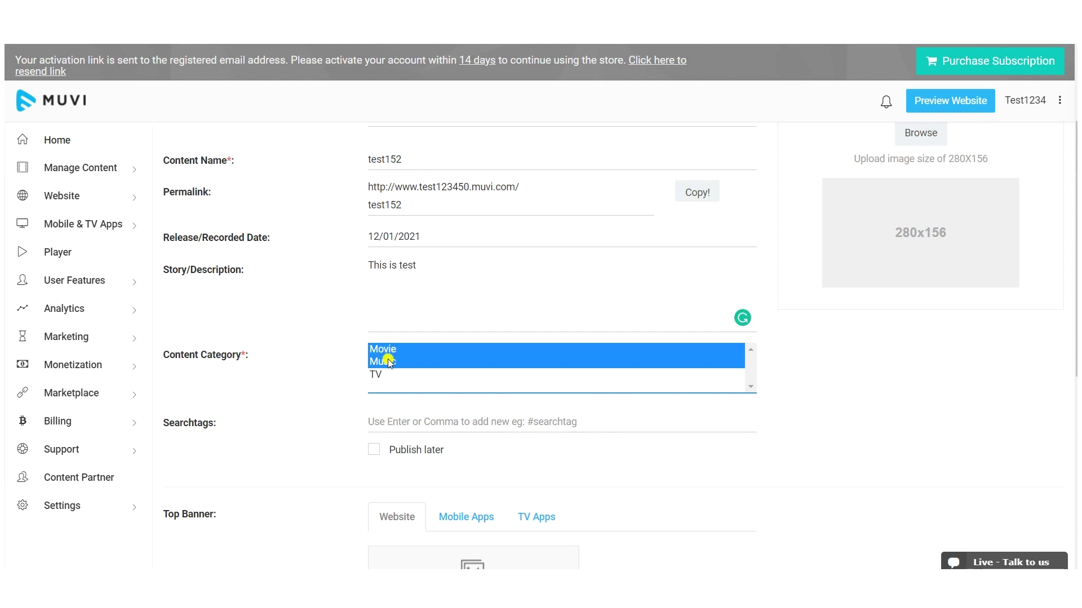
ctrl+click(389, 350)
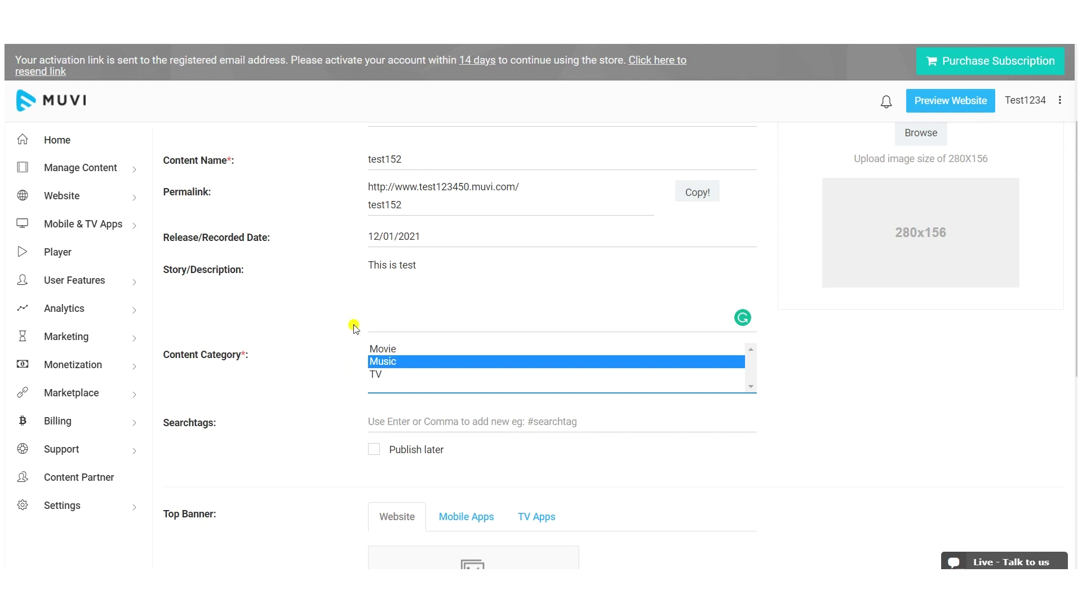
scroll(887, 364, up, 3)
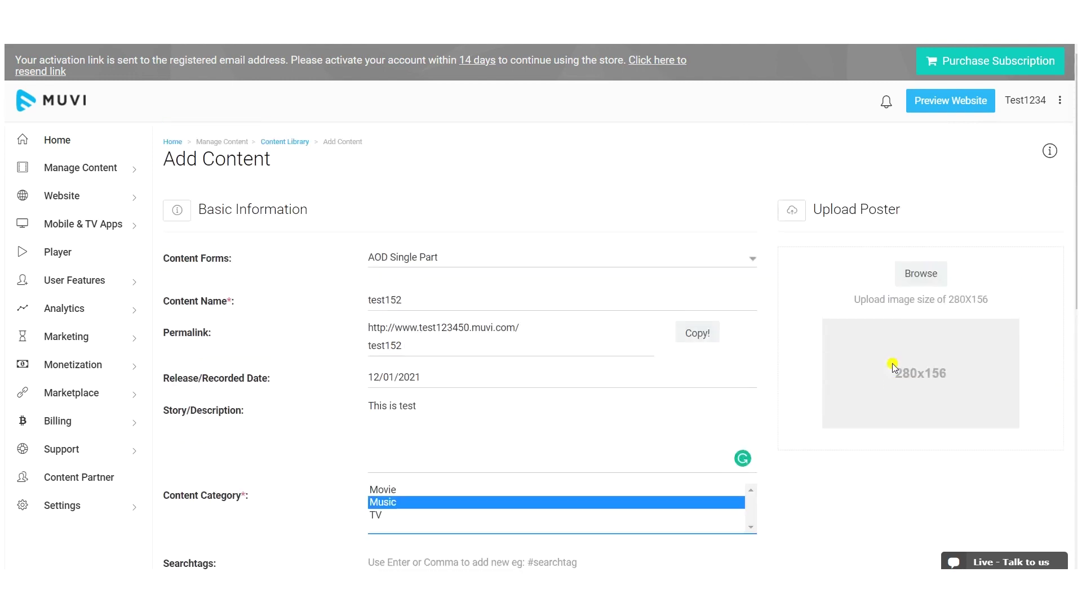
Upload the treble clef image from Desktop > Sample Images as the poster, cropped to fit
click(927, 277)
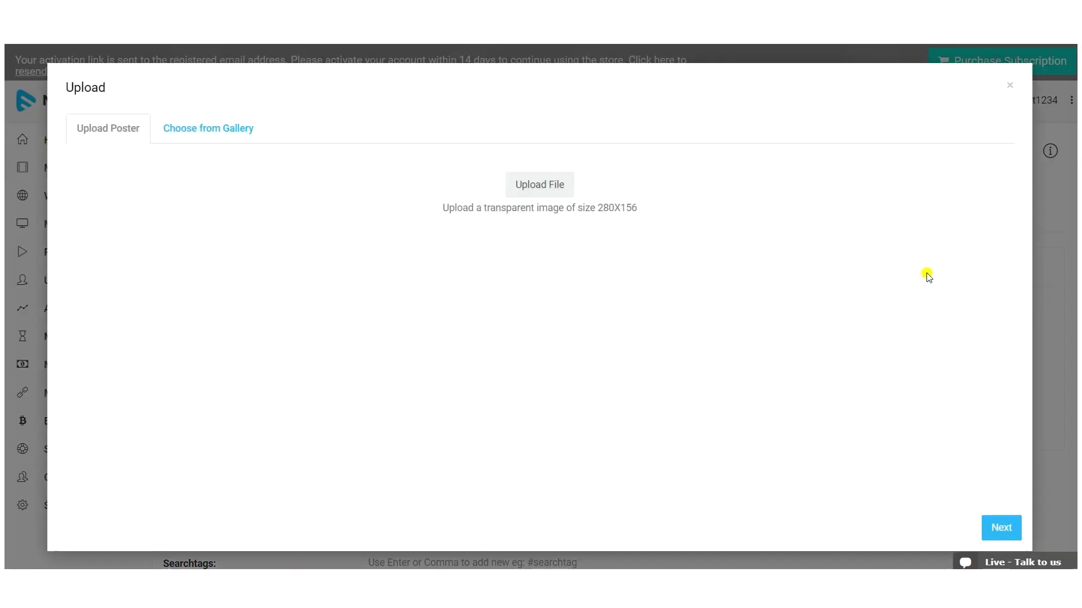
click(534, 196)
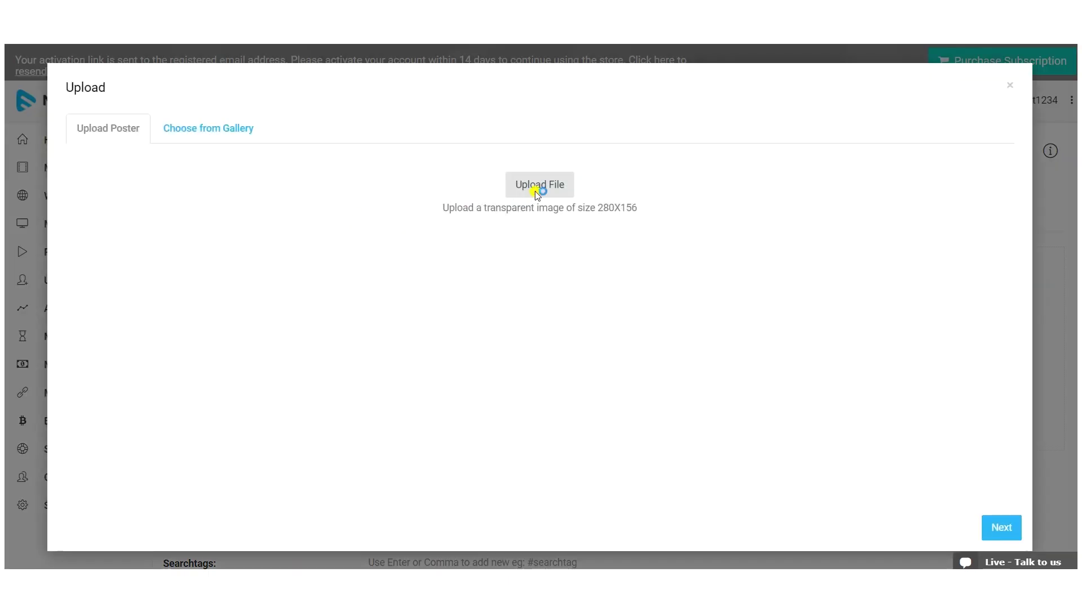
scroll(164, 145, up, 2)
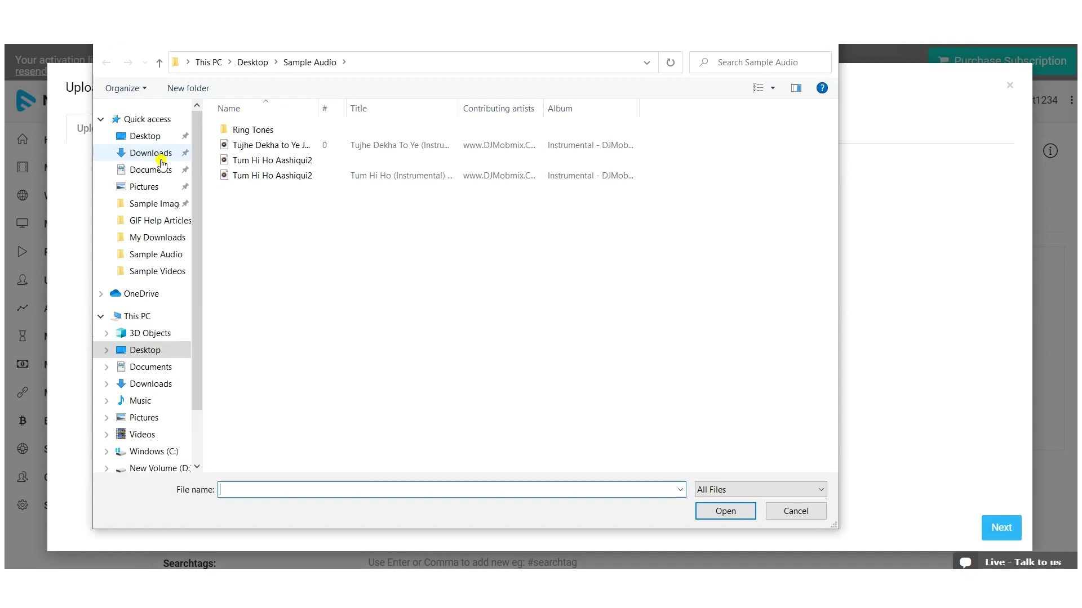
click(151, 136)
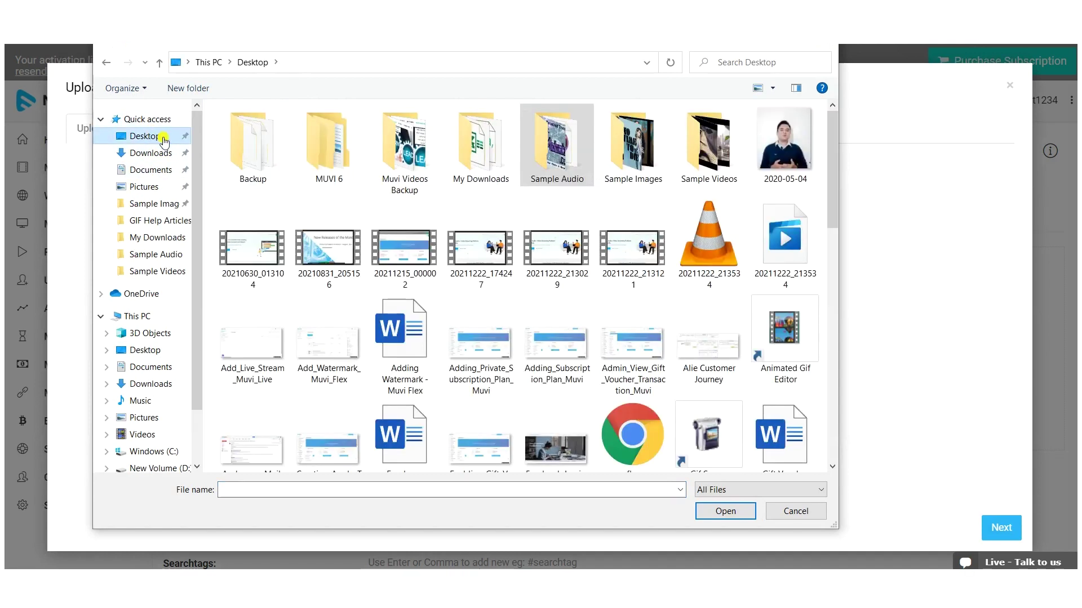
double_click(632, 145)
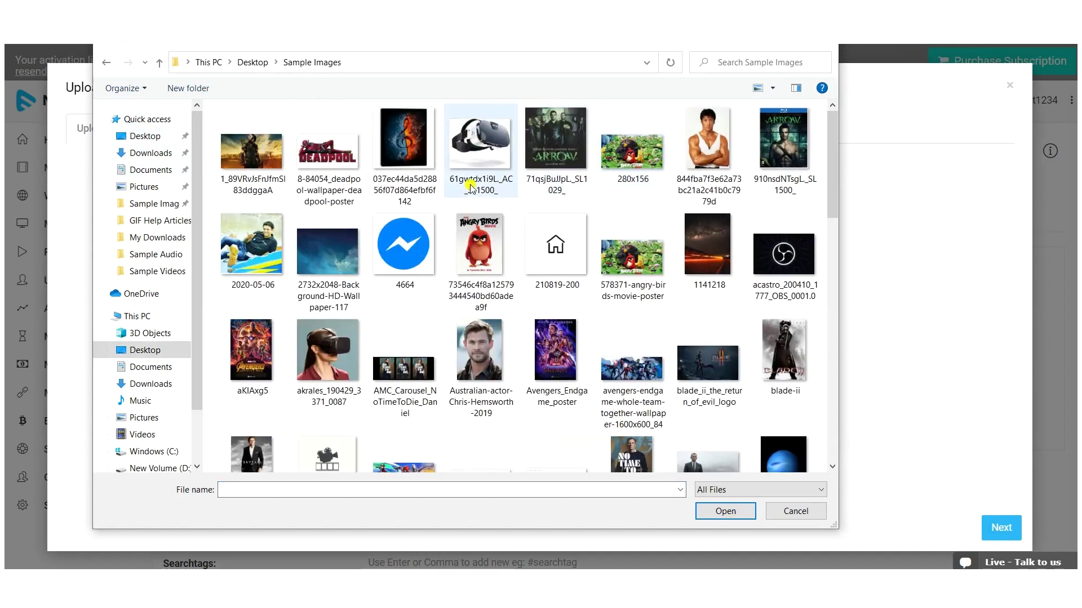
double_click(414, 142)
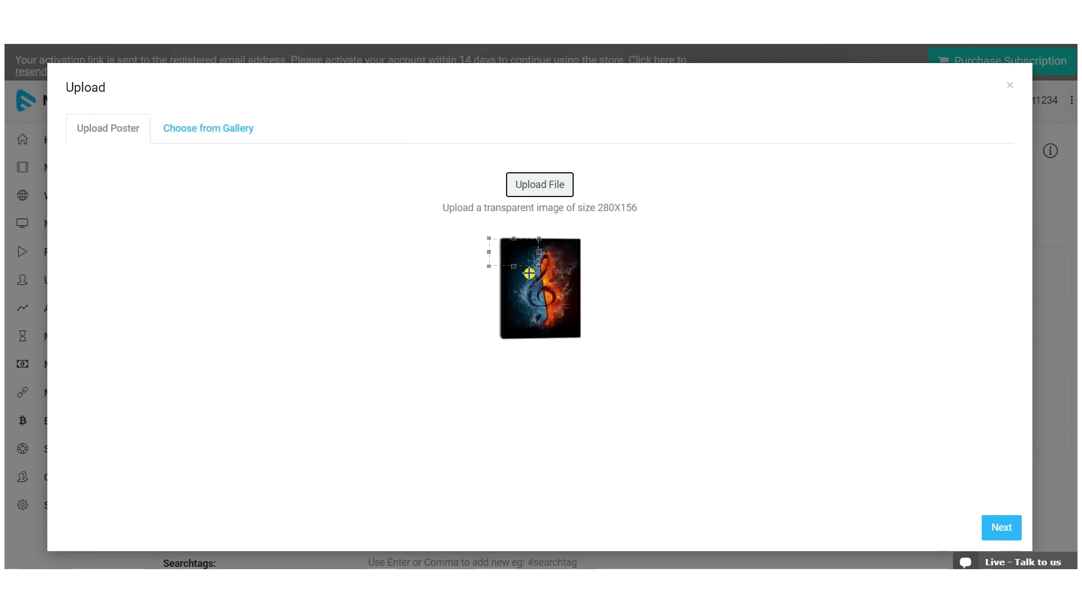
drag(577, 309, 577, 328)
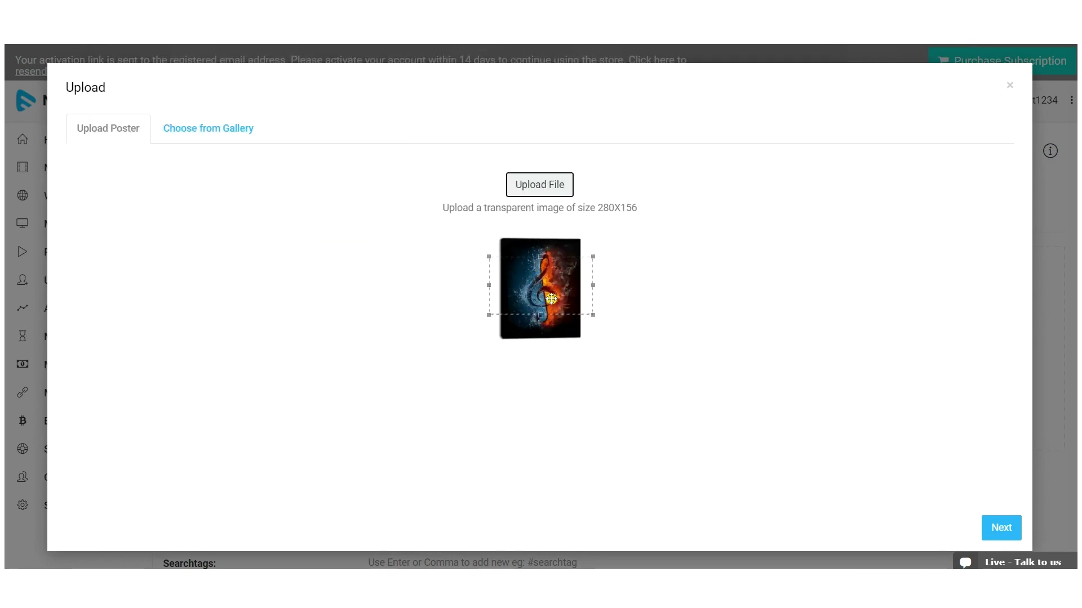
click(1008, 530)
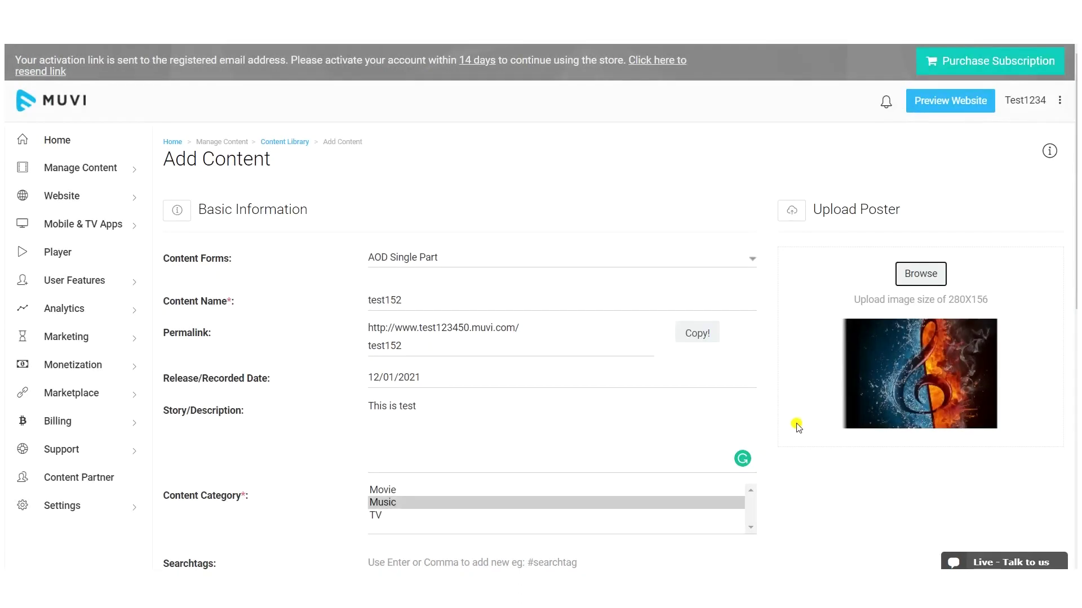
scroll(363, 326, down, 5)
click(413, 282)
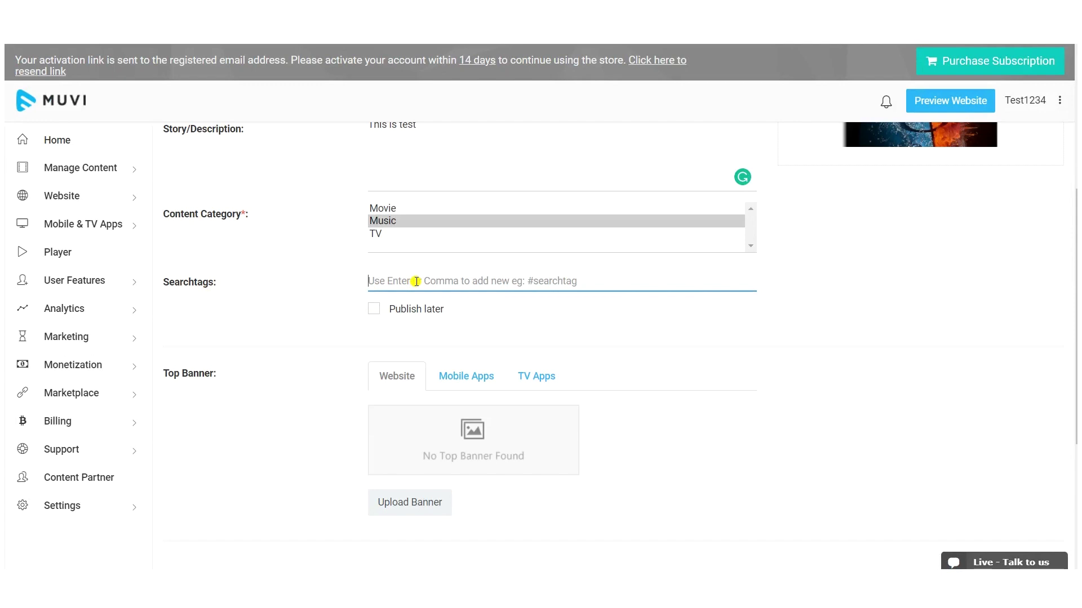
Add #music as a search tag on the content
text(#music)
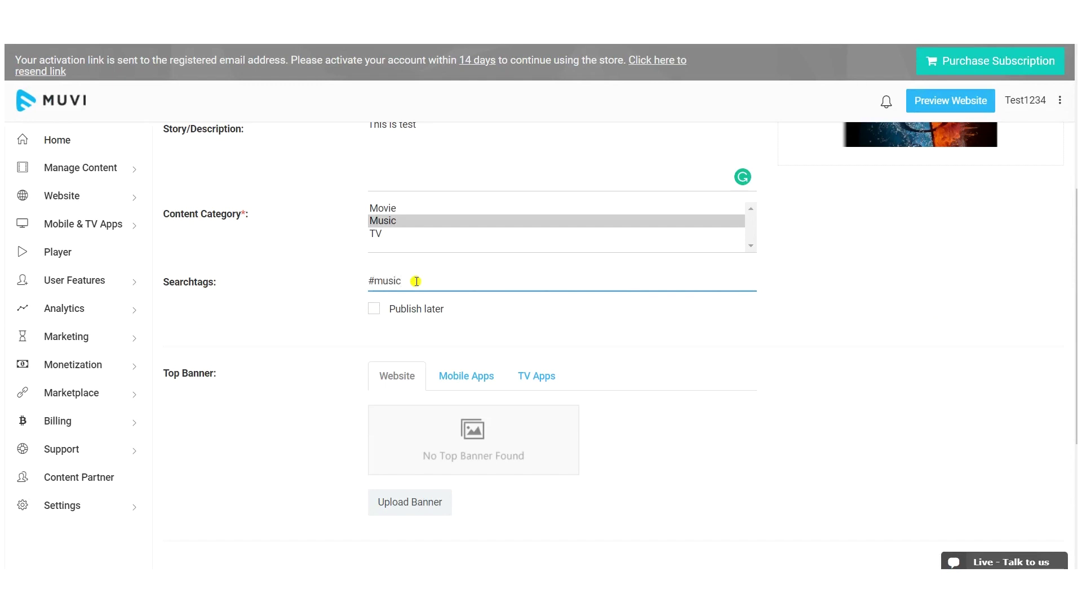
key(Return)
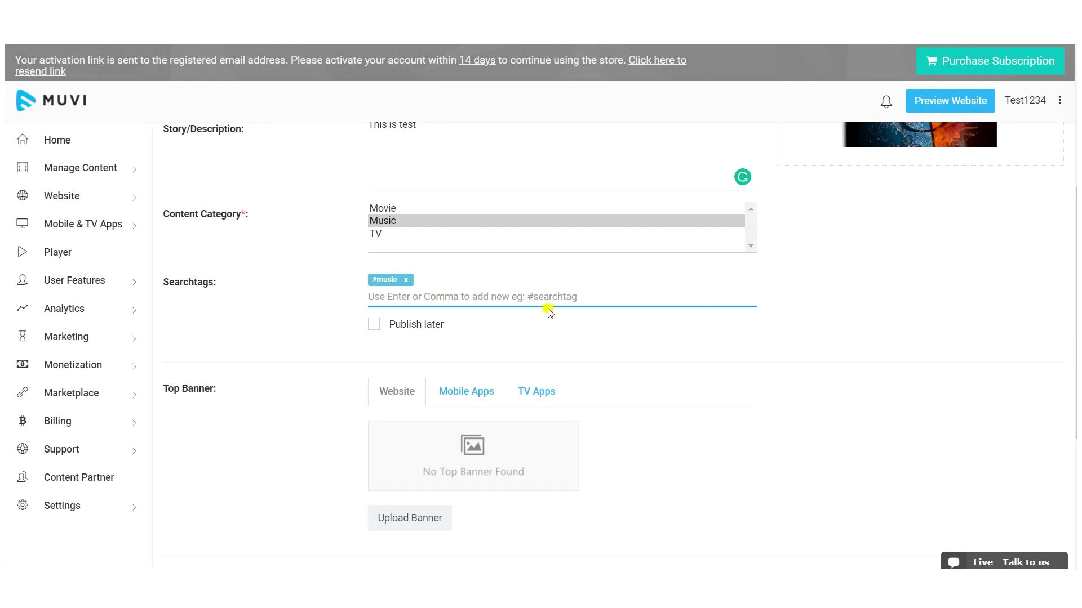
scroll(312, 319, down, 3)
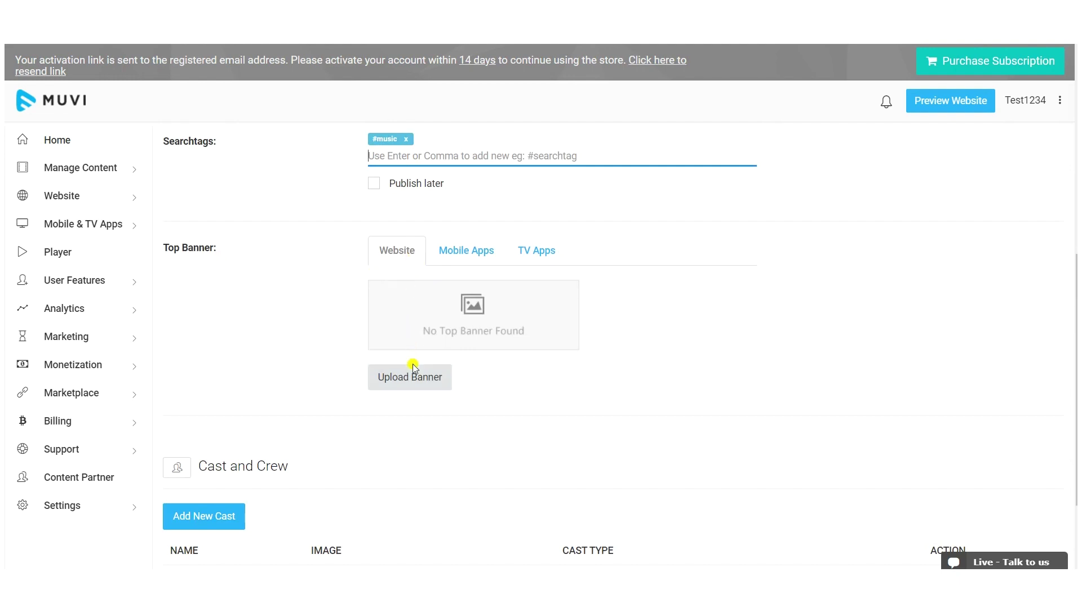
Upload 2732x2048-Background-HD-Wallpaper-117 as the top banner, cropped to full width, and save
click(414, 381)
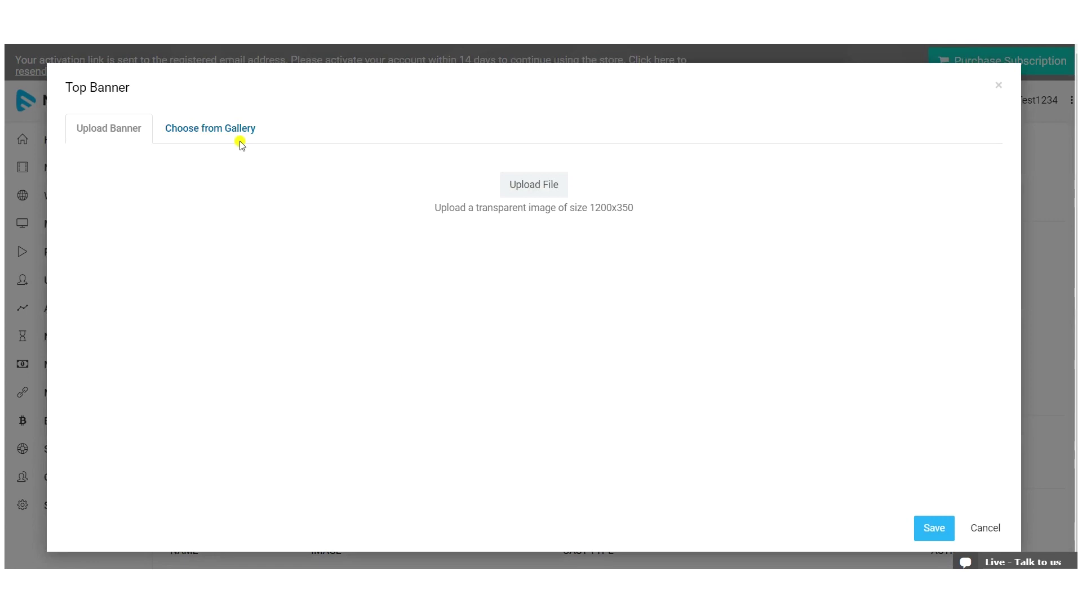
click(527, 194)
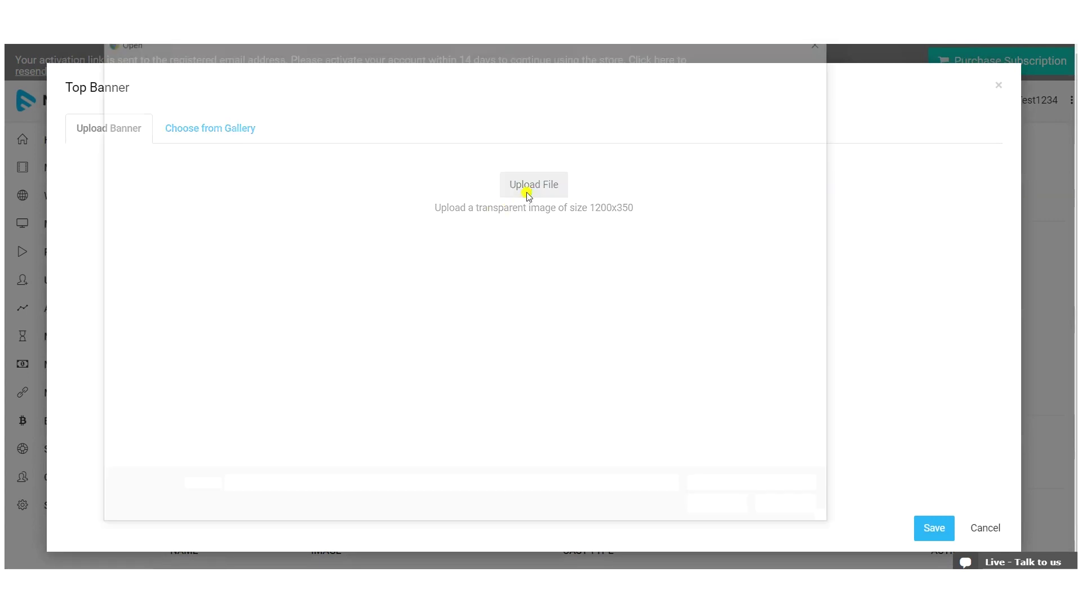
double_click(328, 248)
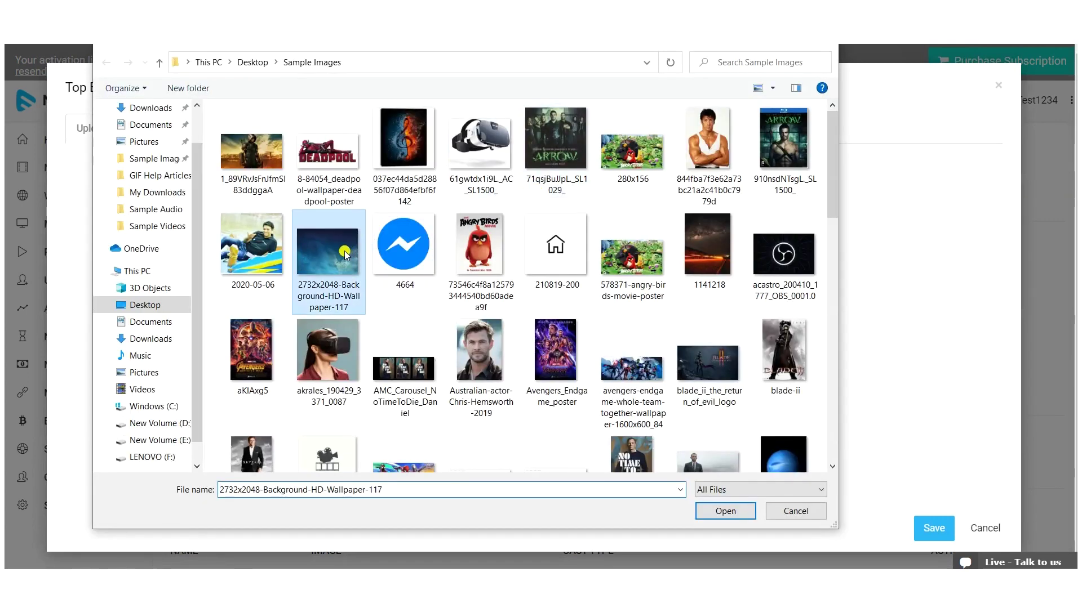
drag(526, 241, 599, 328)
click(932, 527)
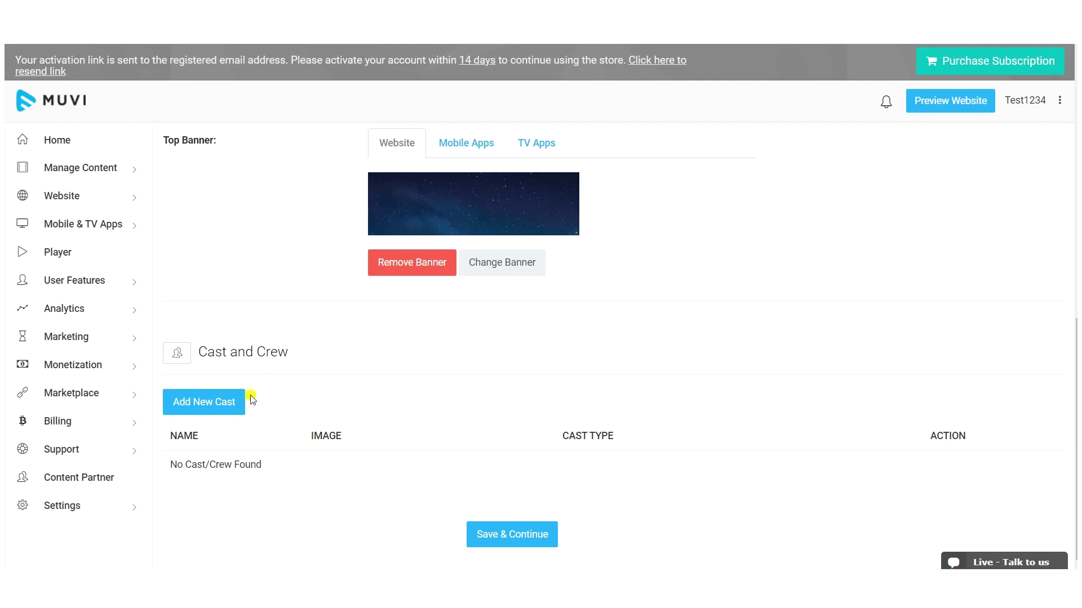
Open cast and crew management in a new tab and return to the Add Content form's Cast and Crew section
mouse_move(125, 167)
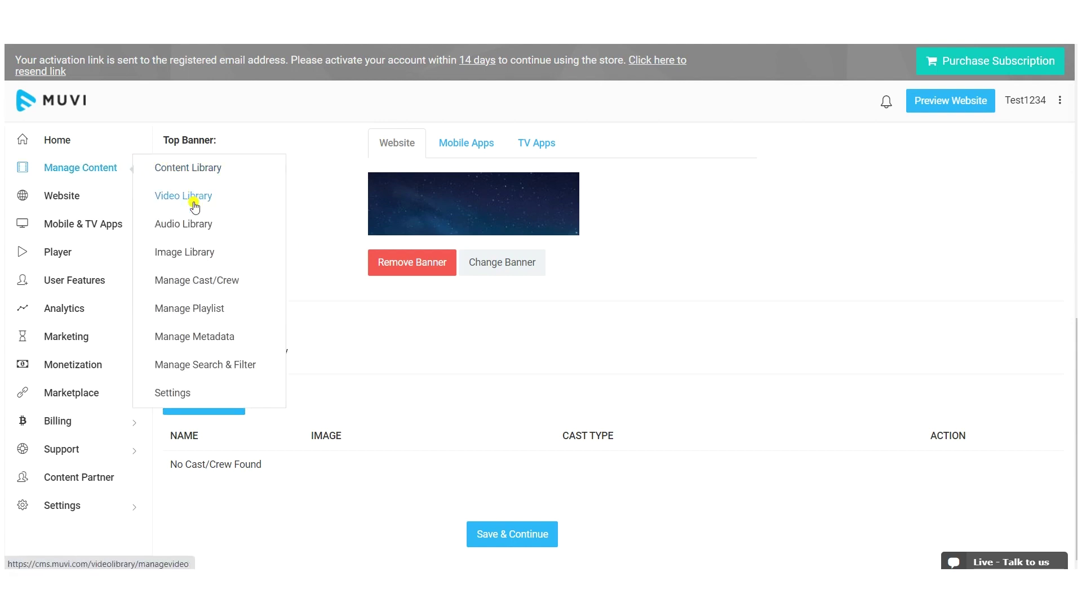
right_click(226, 280)
click(265, 285)
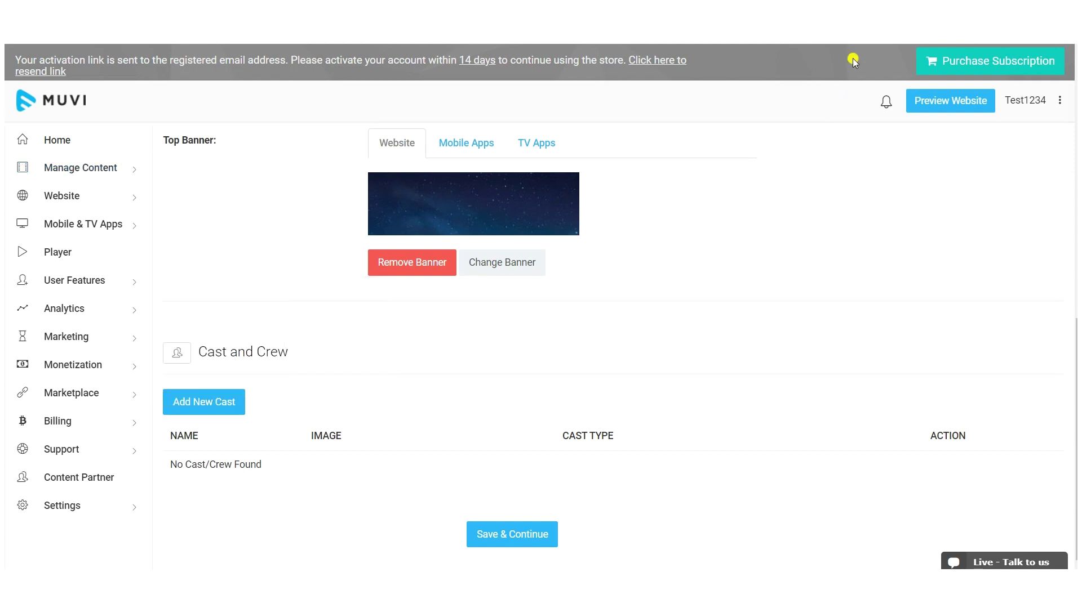
key(ctrl+Tab)
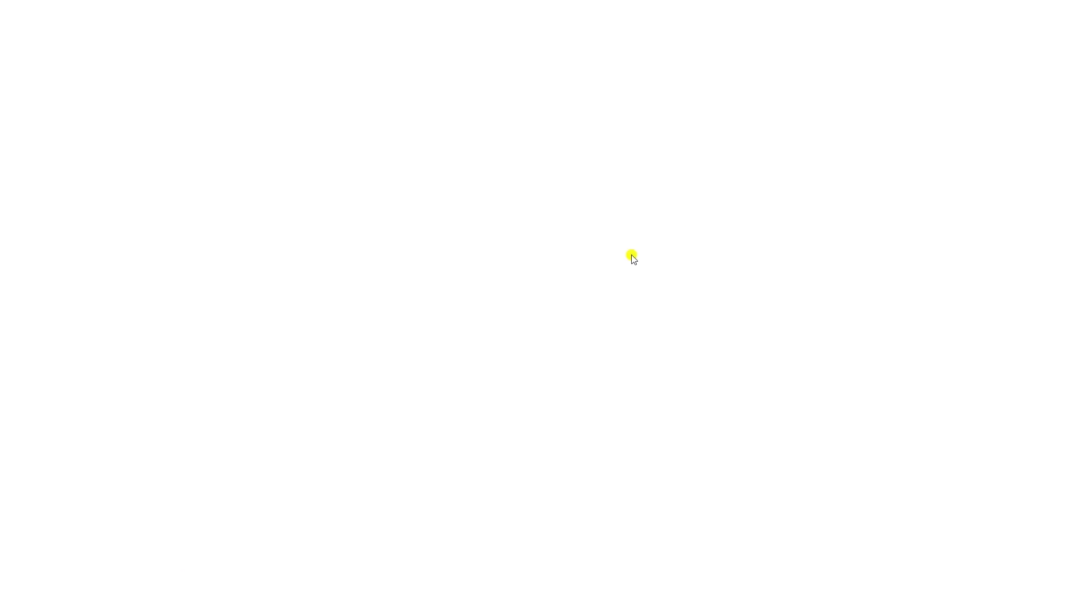
click(245, 193)
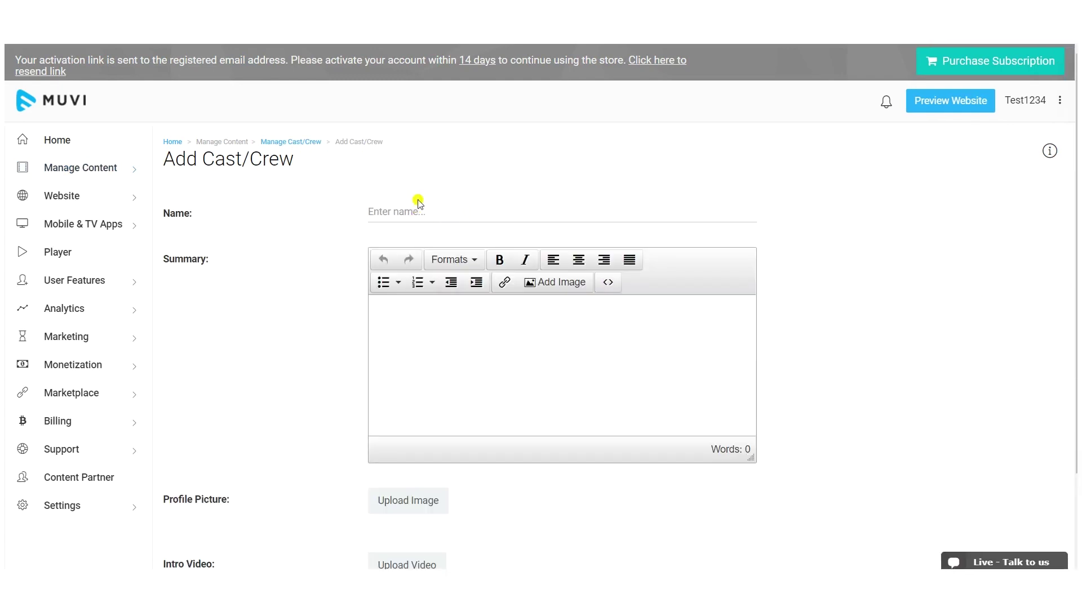
scroll(426, 333, down, 2)
scroll(428, 335, up, 2)
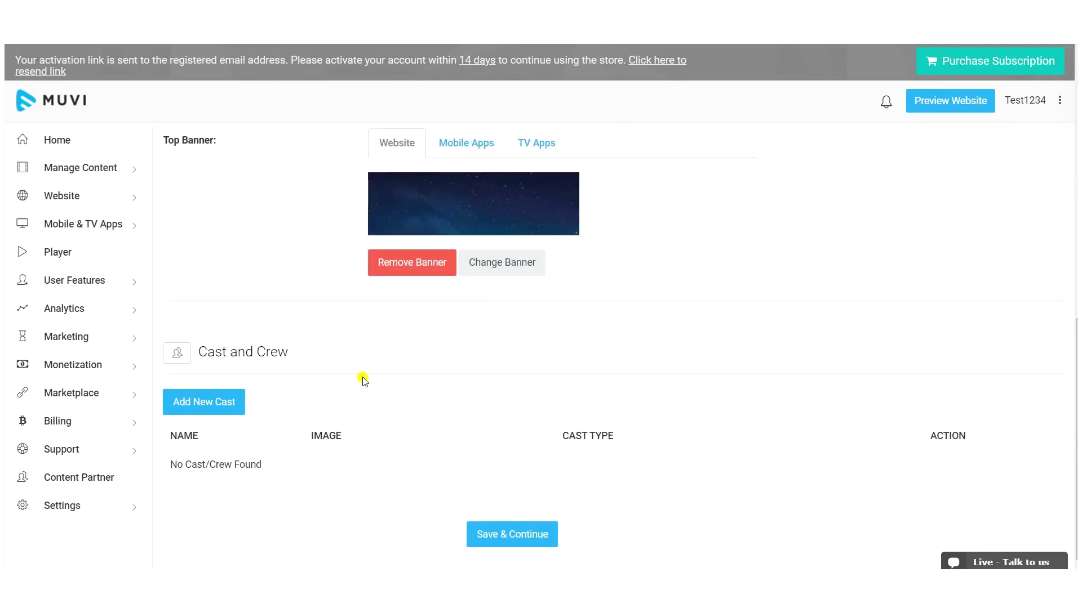
Add 'Singer' as a new cast type in the Add New Cast form and confirm it appears
click(220, 410)
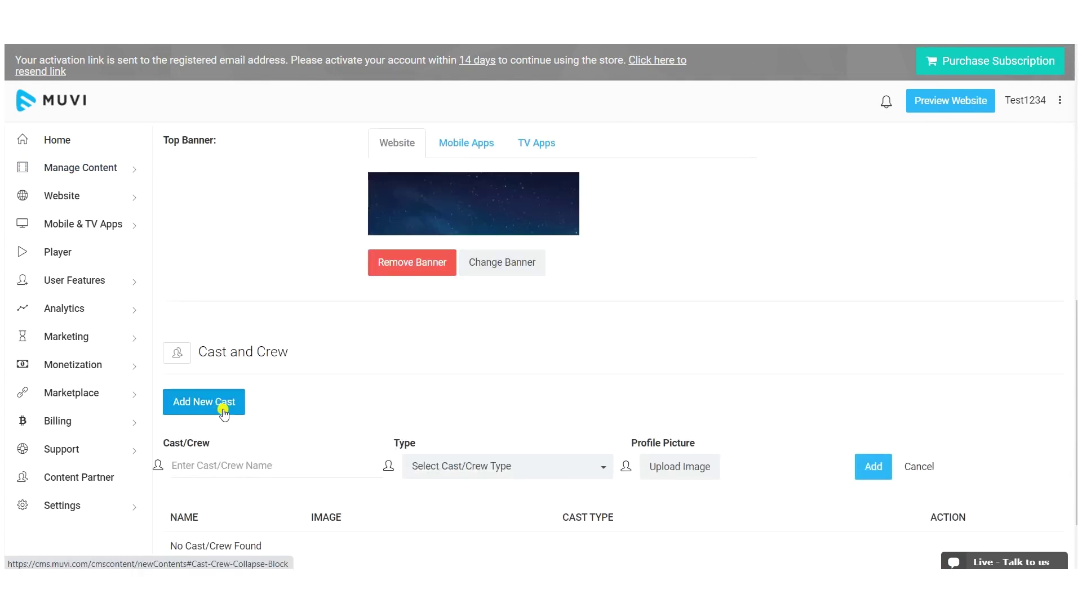
scroll(237, 422, down, 1)
click(256, 394)
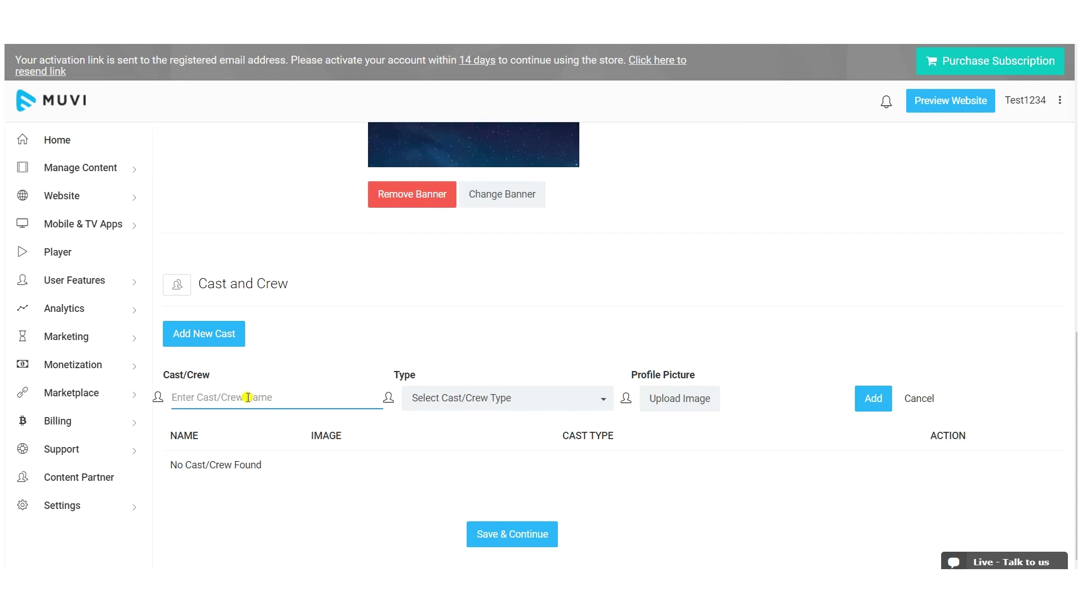
click(446, 401)
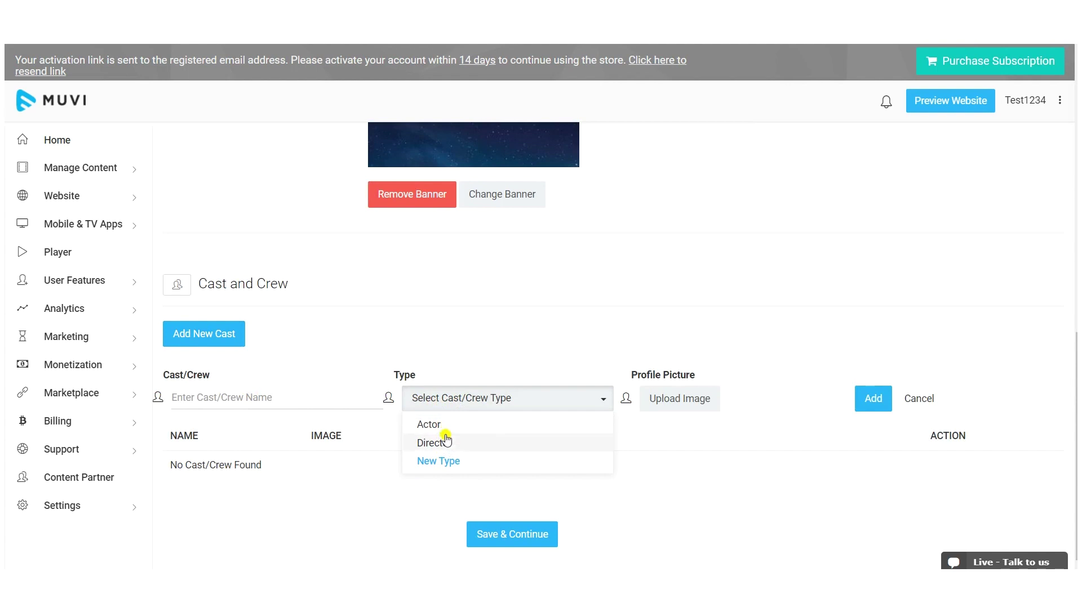
click(441, 462)
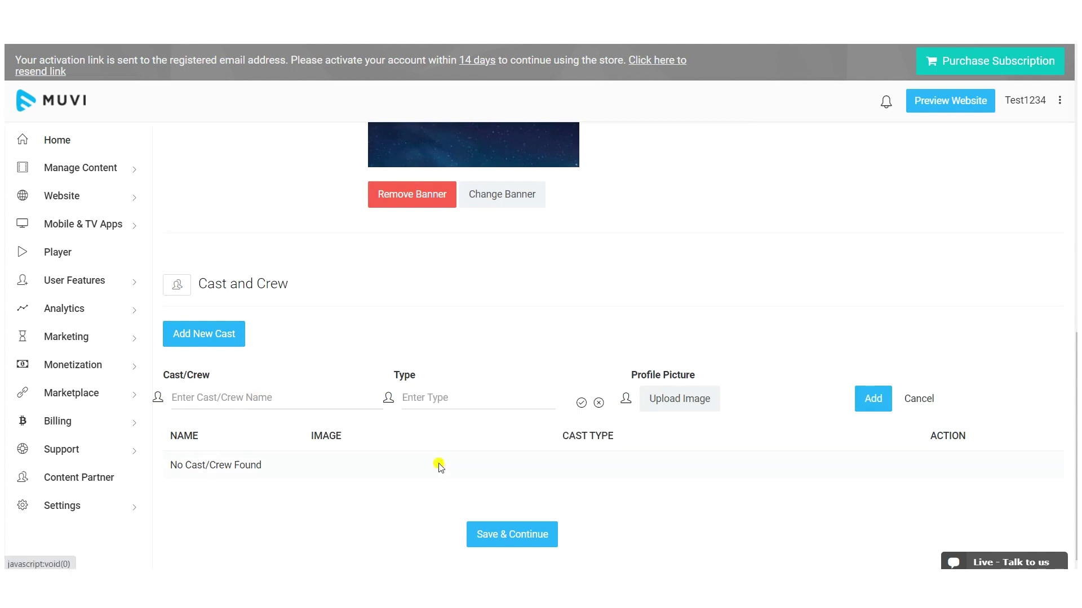
text(Singer)
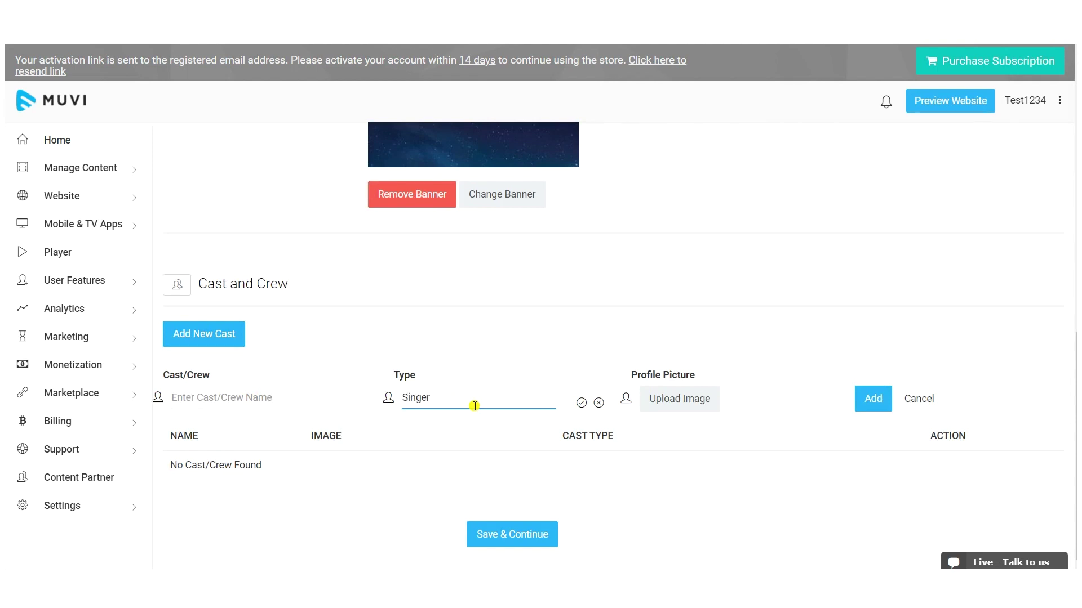
click(581, 403)
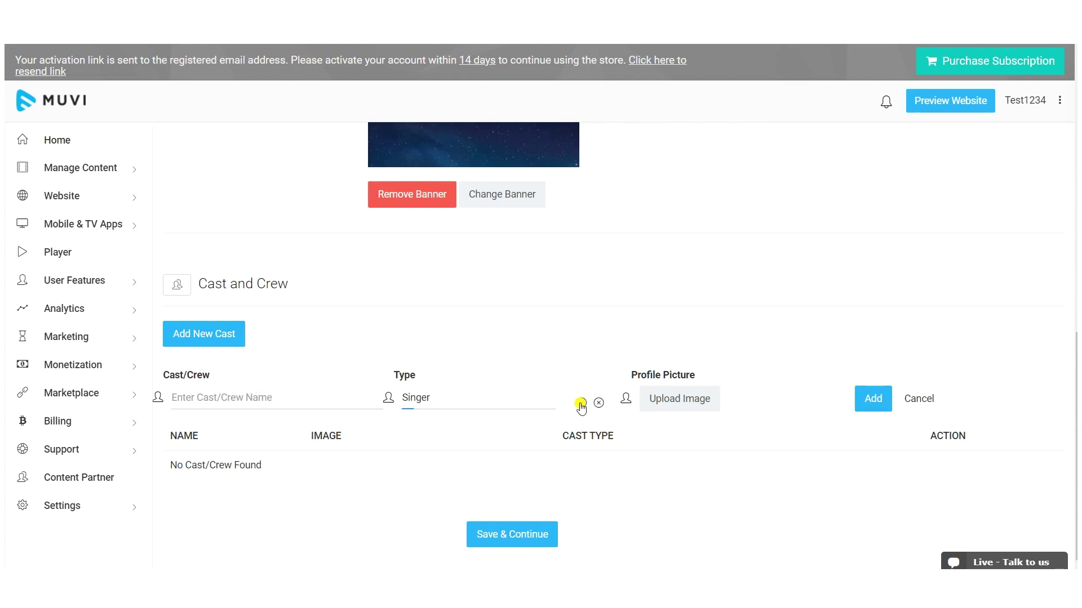
click(477, 402)
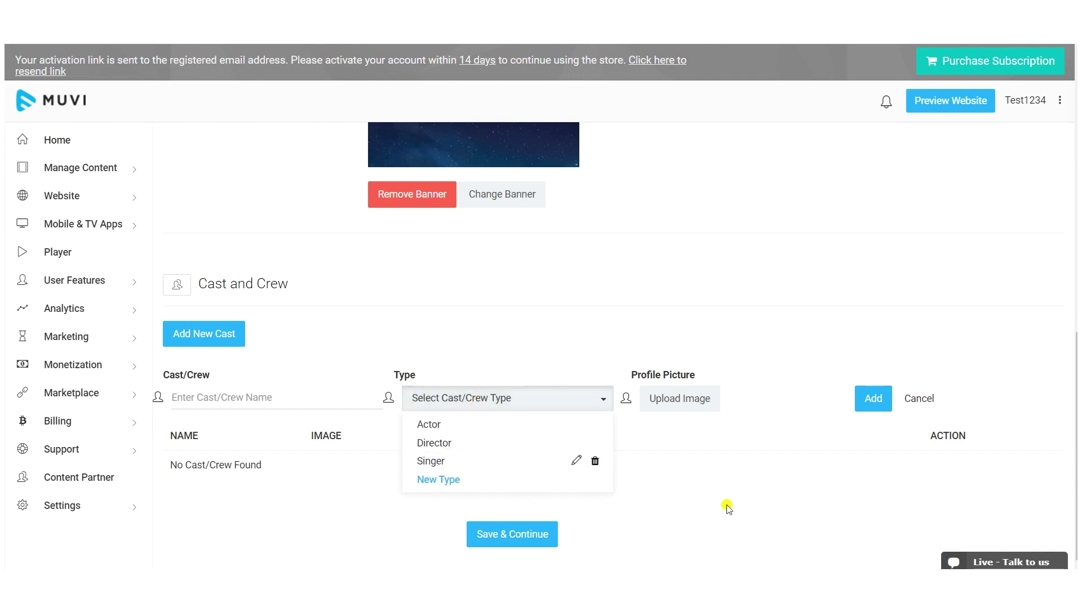
click(551, 325)
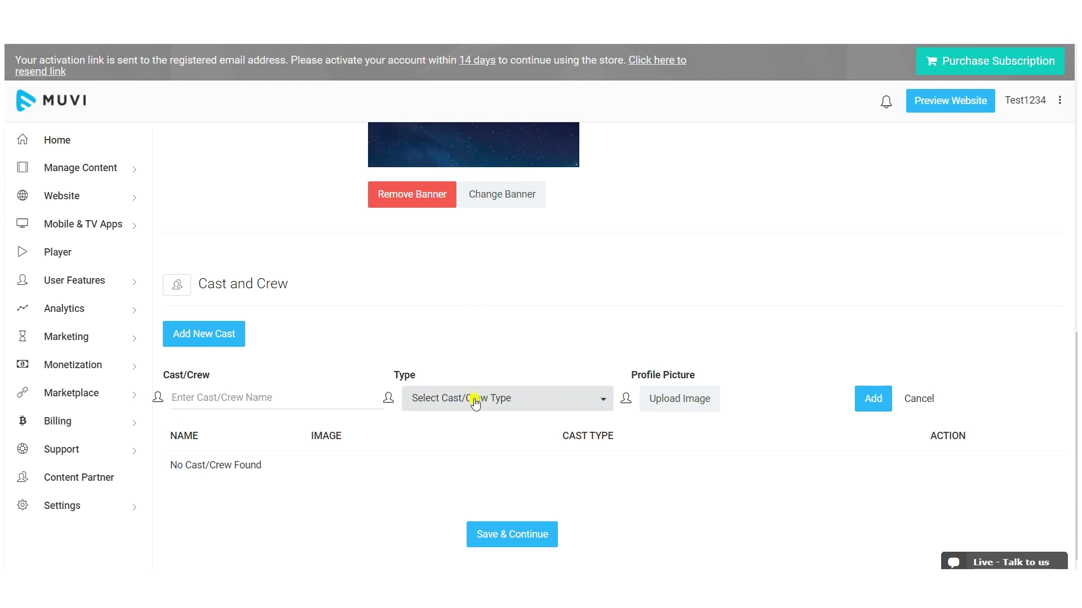
Save the test152 audio content and go to Manage Content > Content Library
click(510, 538)
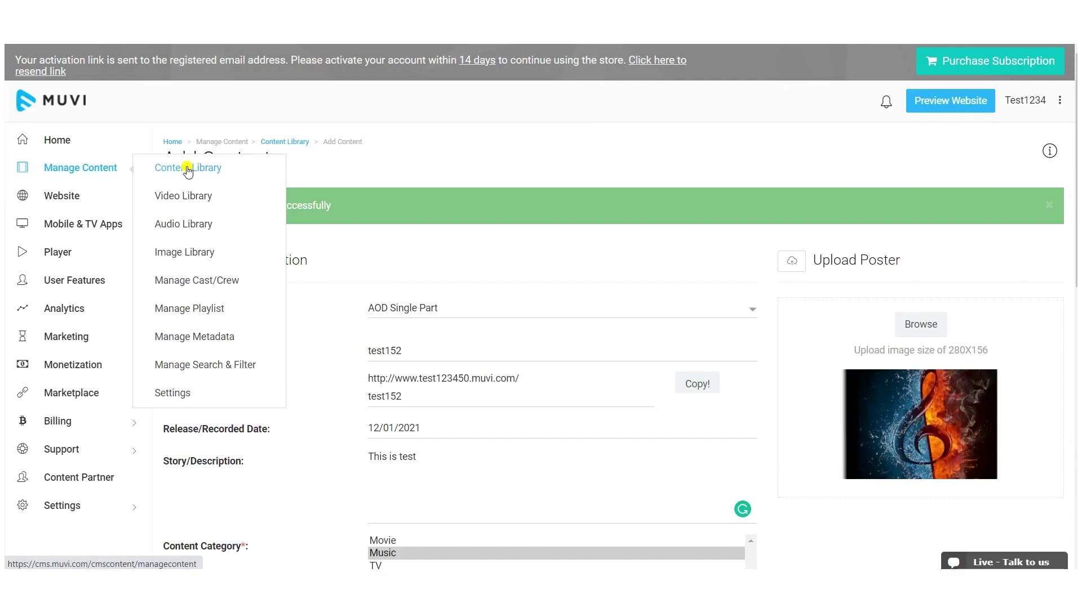
click(189, 169)
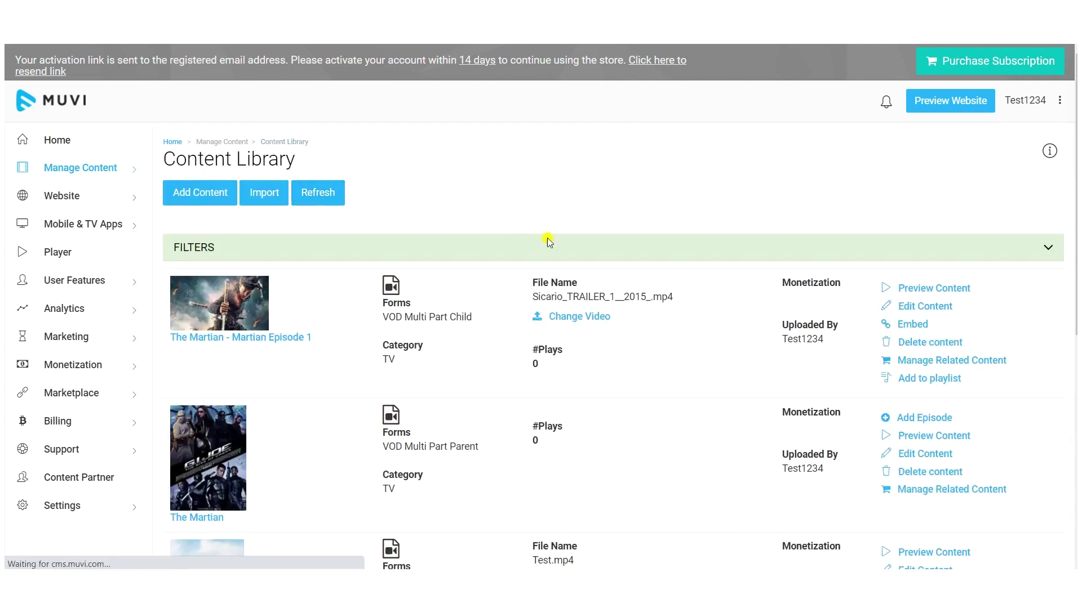
Filter the Content Library by Content Type Audio so only test152 is listed
scroll(676, 360, down, 4)
scroll(684, 367, up, 4)
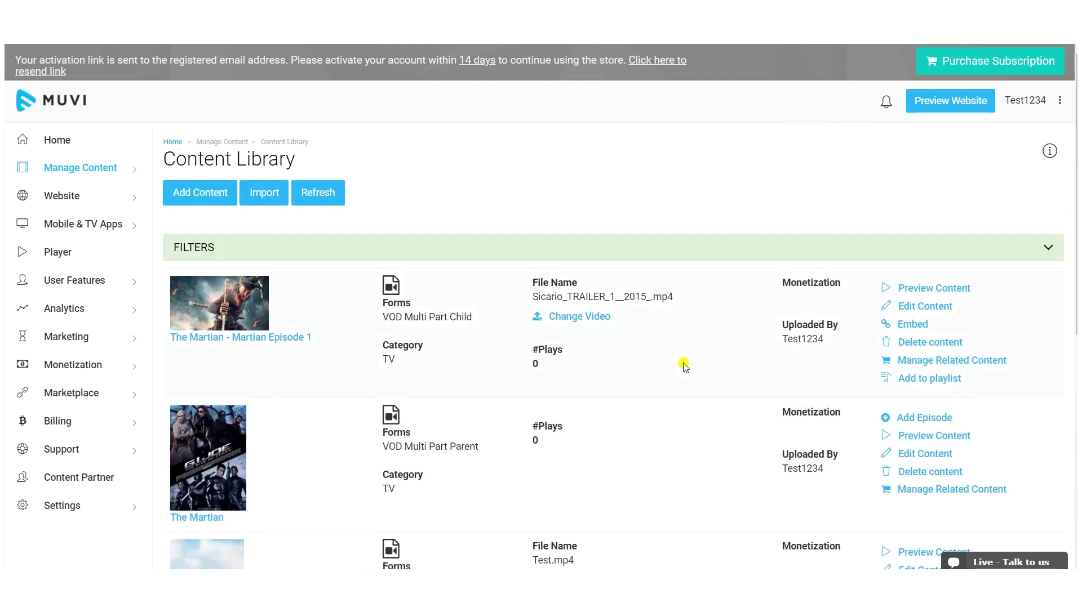
click(705, 249)
click(730, 316)
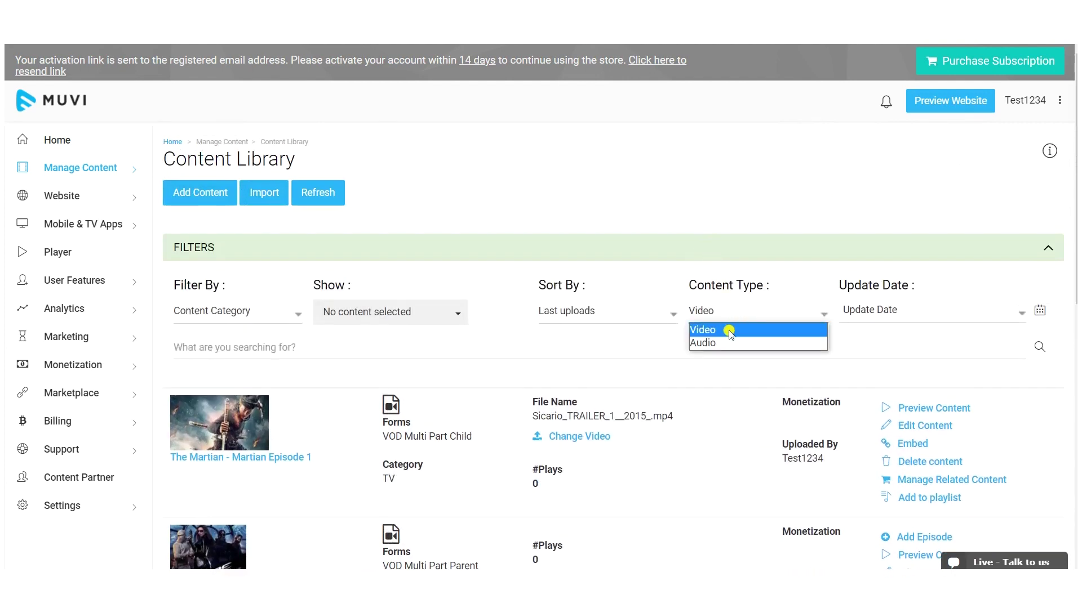
click(729, 343)
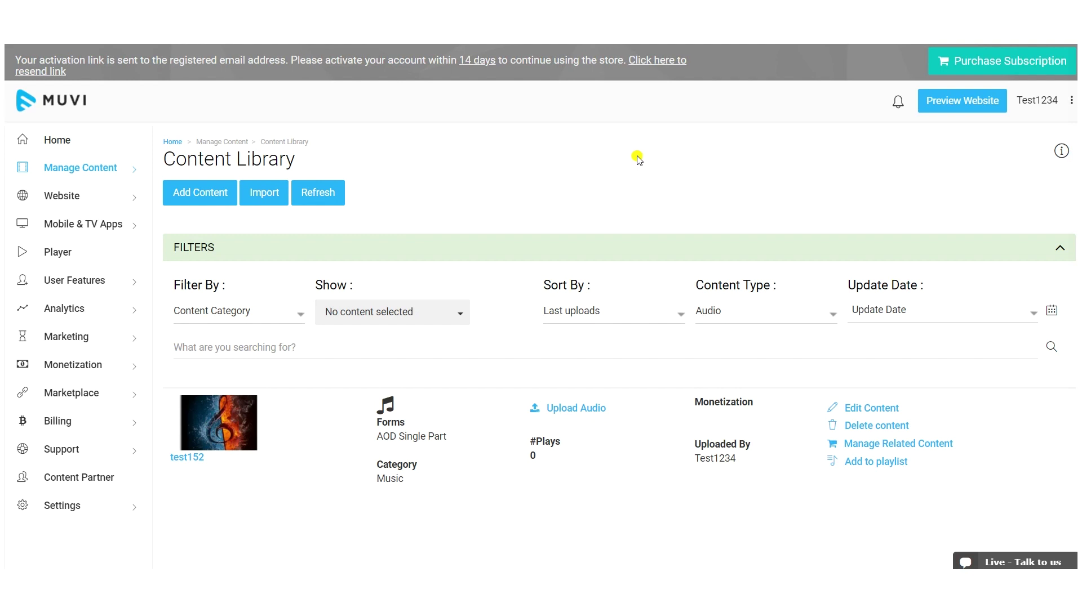
Start Upload Audio for test152 and try the Server to Server Transfer upload method
click(594, 410)
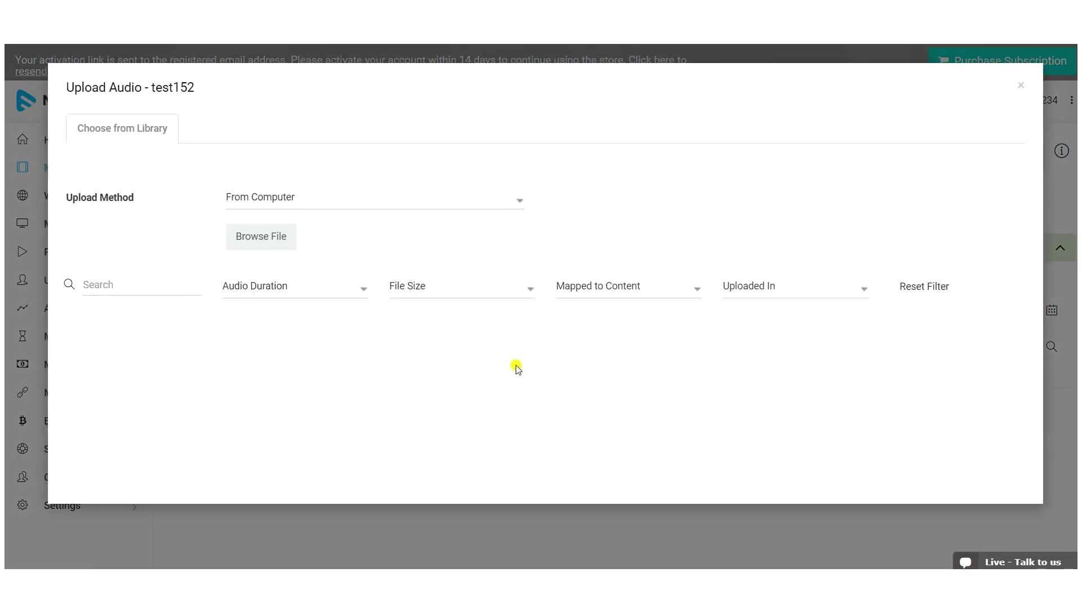
click(330, 201)
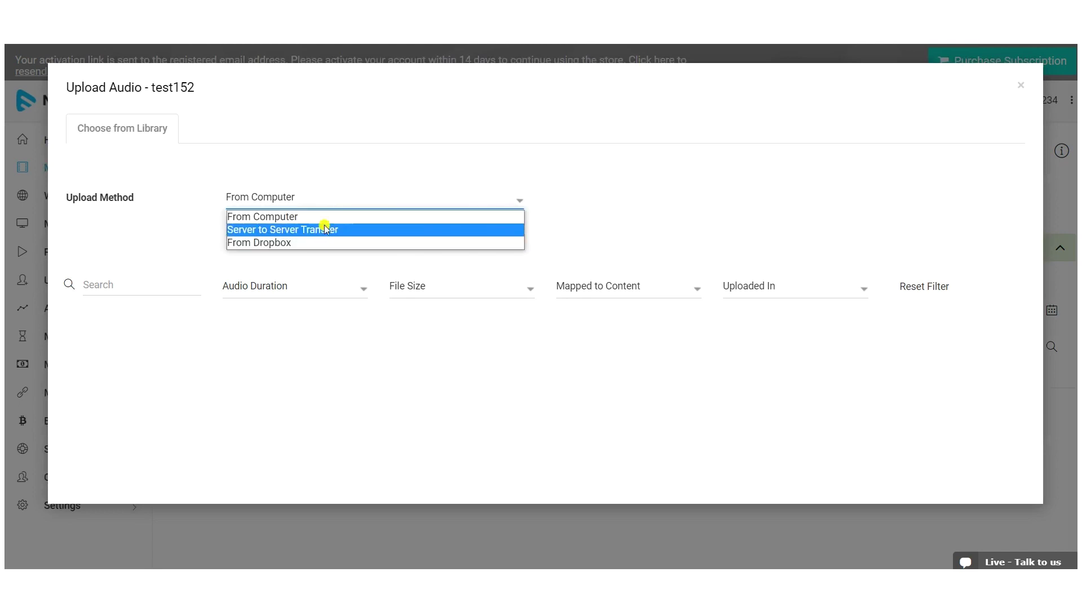
click(330, 197)
click(316, 202)
click(312, 230)
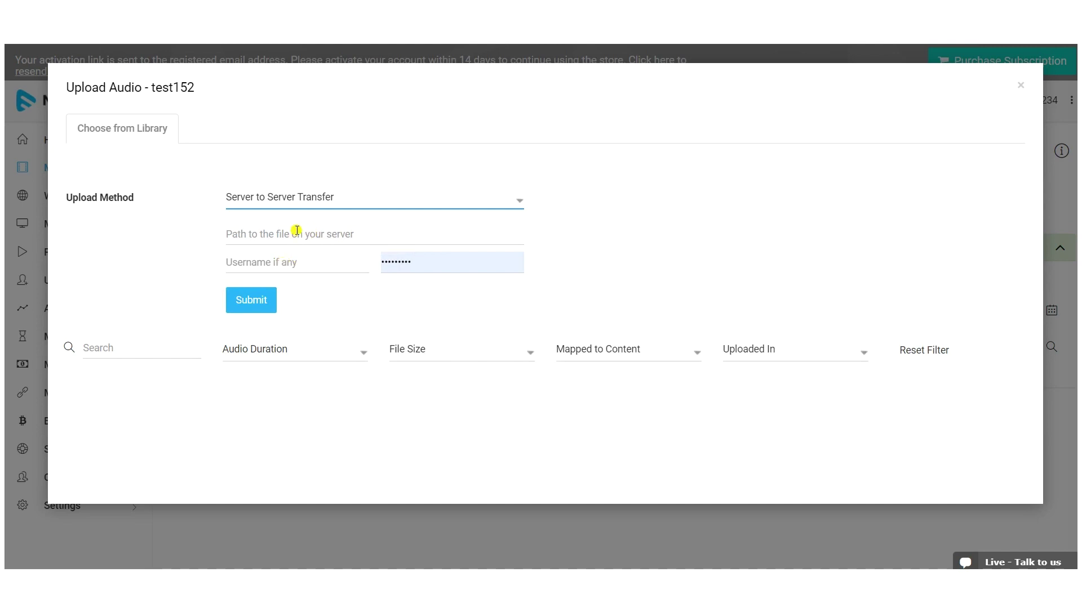
Switch the upload method from Dropbox to From Computer and browse for a file
click(302, 203)
click(302, 240)
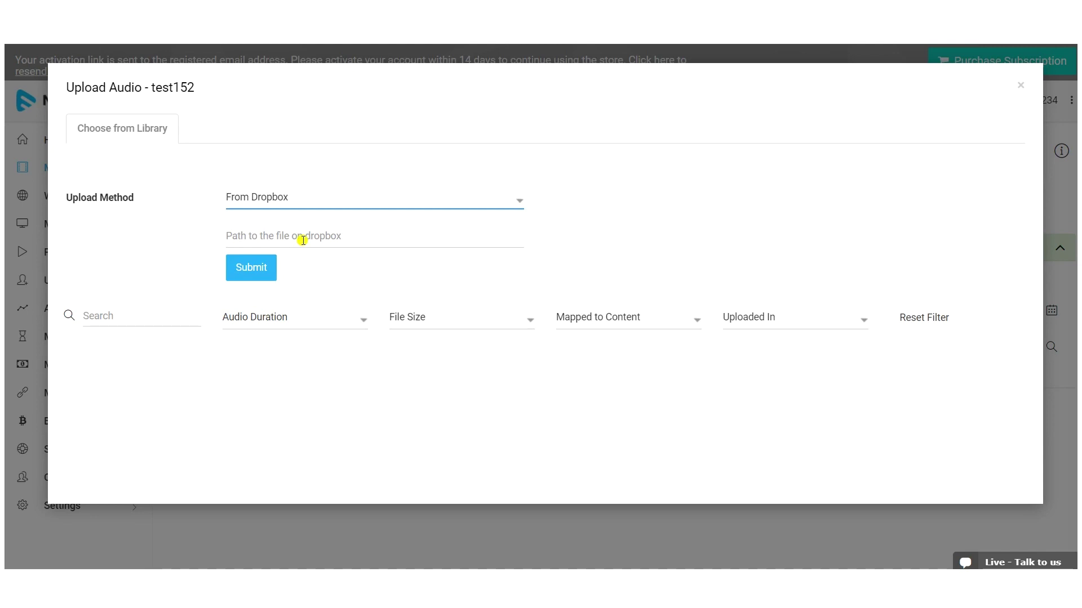
click(272, 205)
click(279, 213)
click(273, 241)
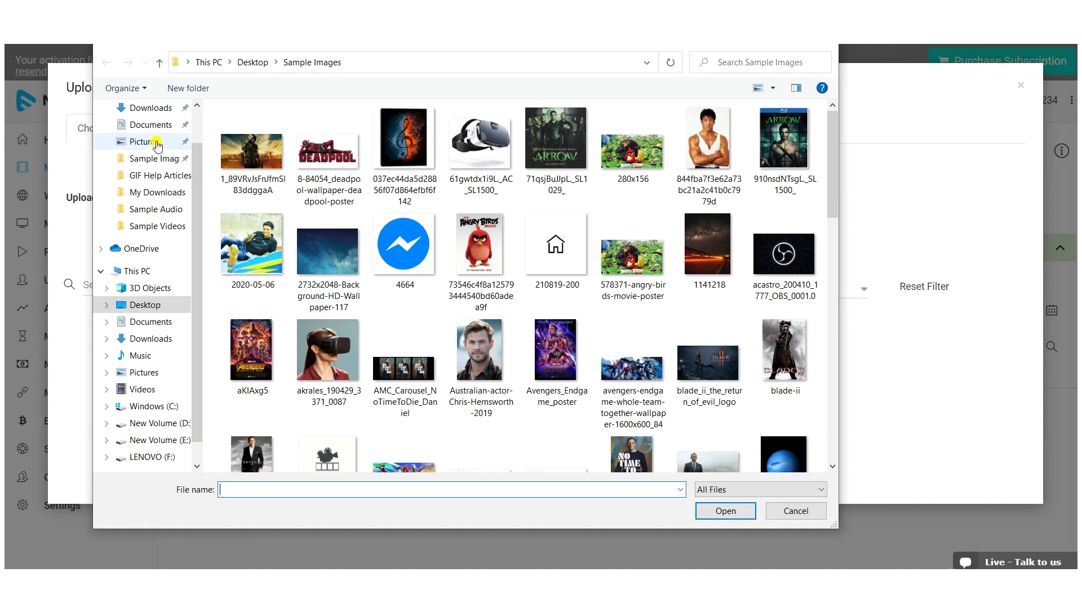
Pick Tujhe_Dekha_to_Ye_Jana_Sanam.mp3 from Desktop > Sample Audio and confirm the upload
scroll(157, 145, up, 2)
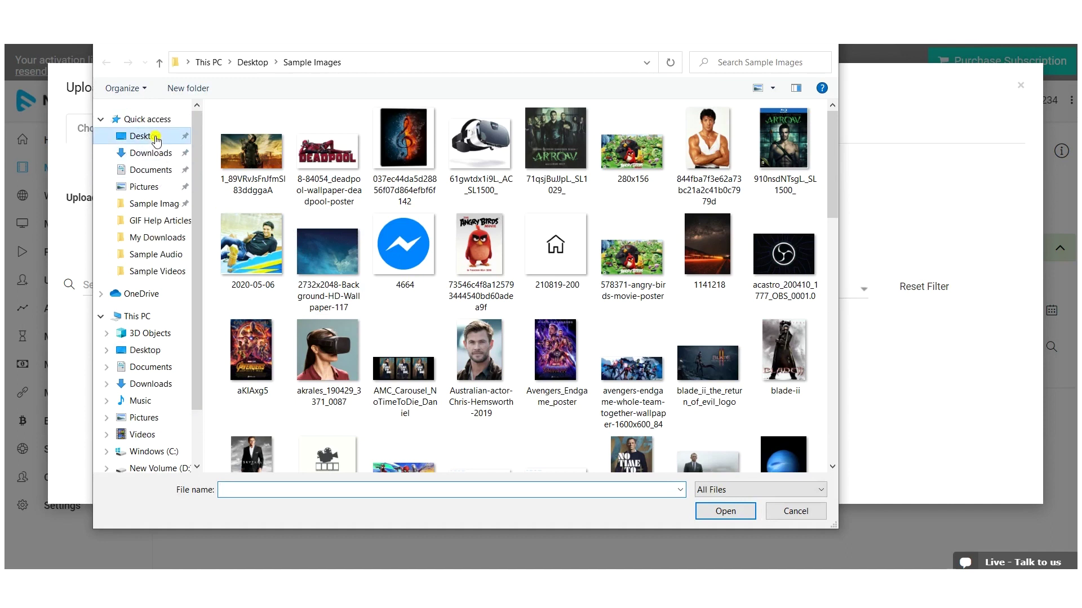
click(156, 140)
click(551, 142)
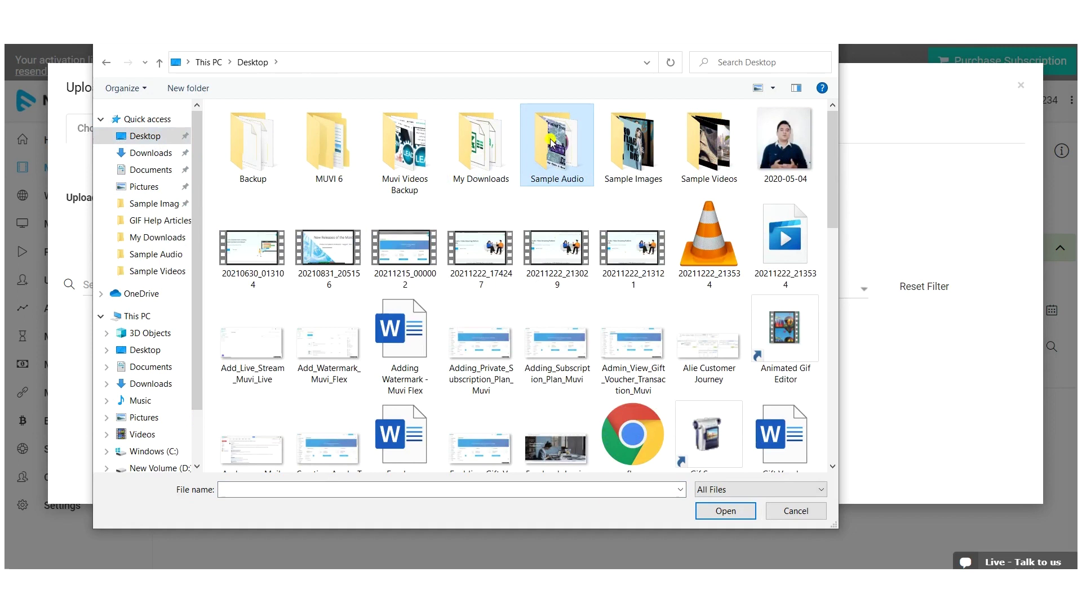
double_click(551, 142)
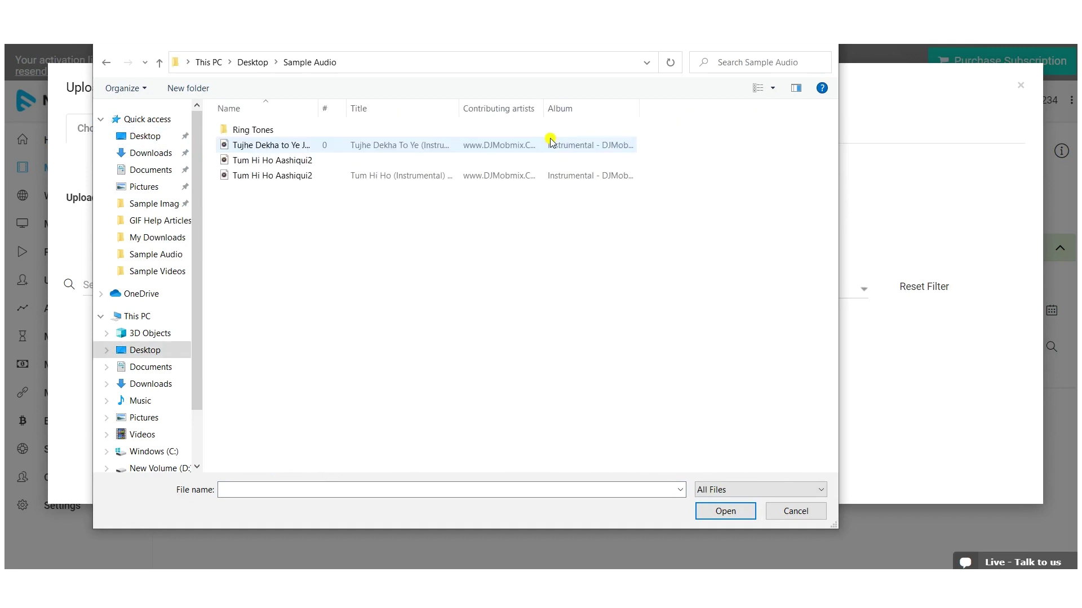
double_click(293, 147)
click(477, 372)
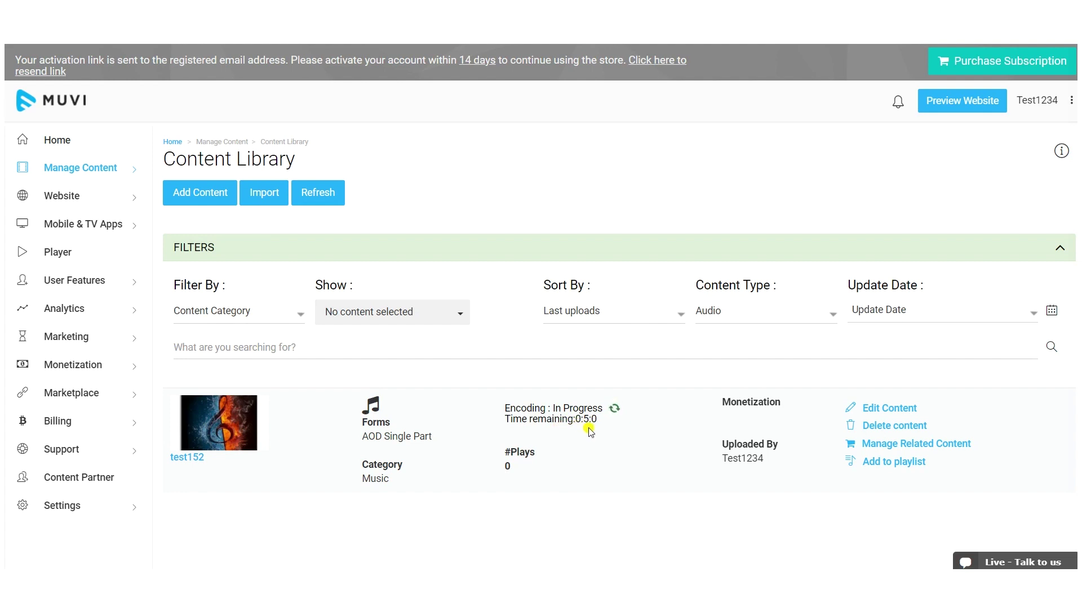
Work with the File Upload Status panel until test152 shows encoding in progress, 0:5:0 remaining
drag(582, 424, 606, 435)
click(604, 435)
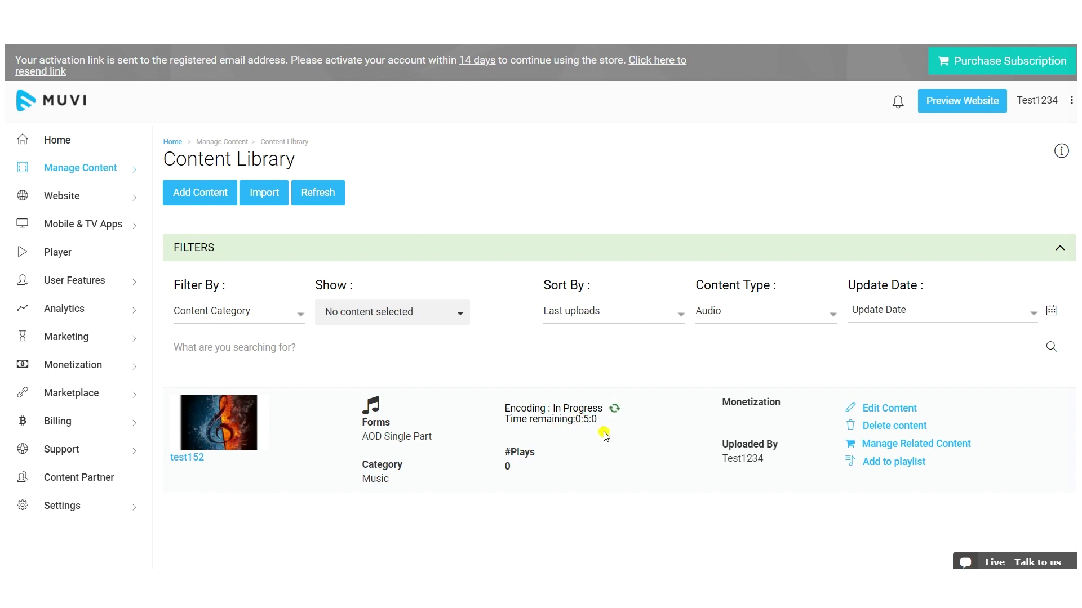
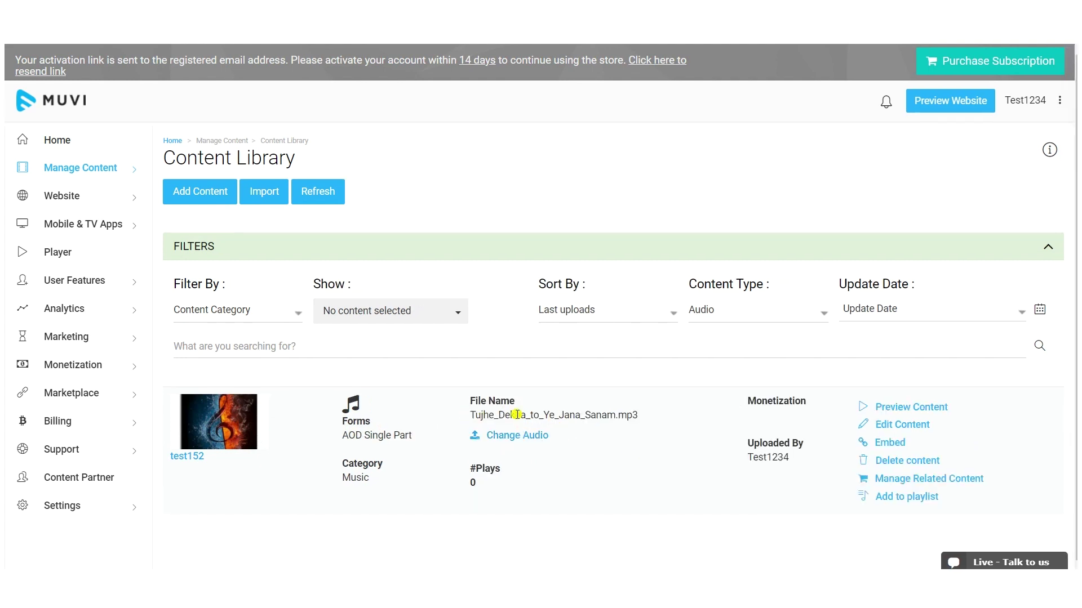
click(237, 426)
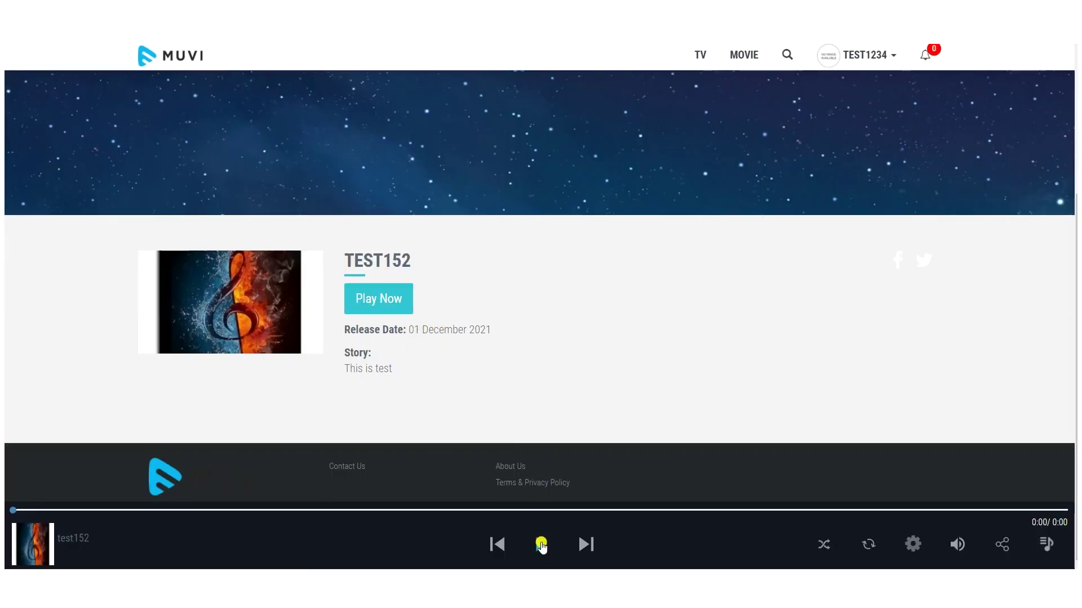
click(541, 544)
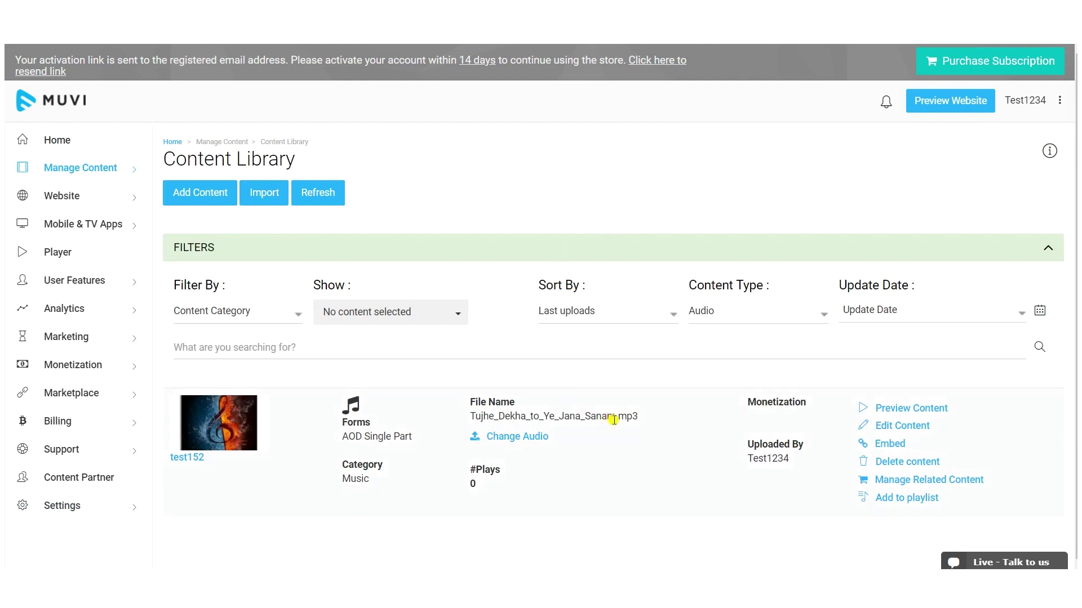
Start a new AOD Multi Part Parent content item named test789
click(214, 197)
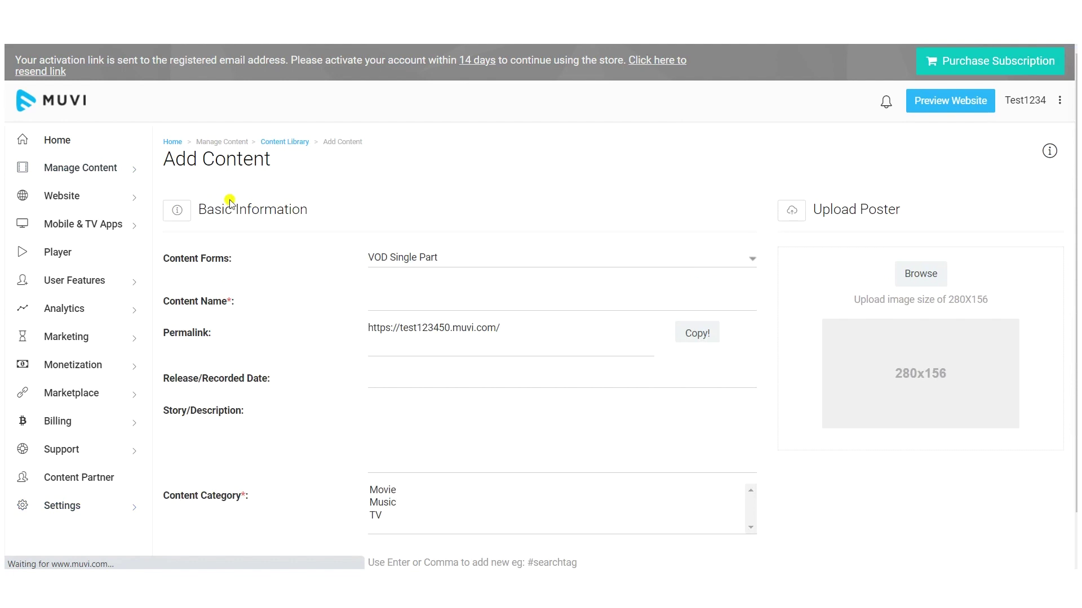
click(424, 257)
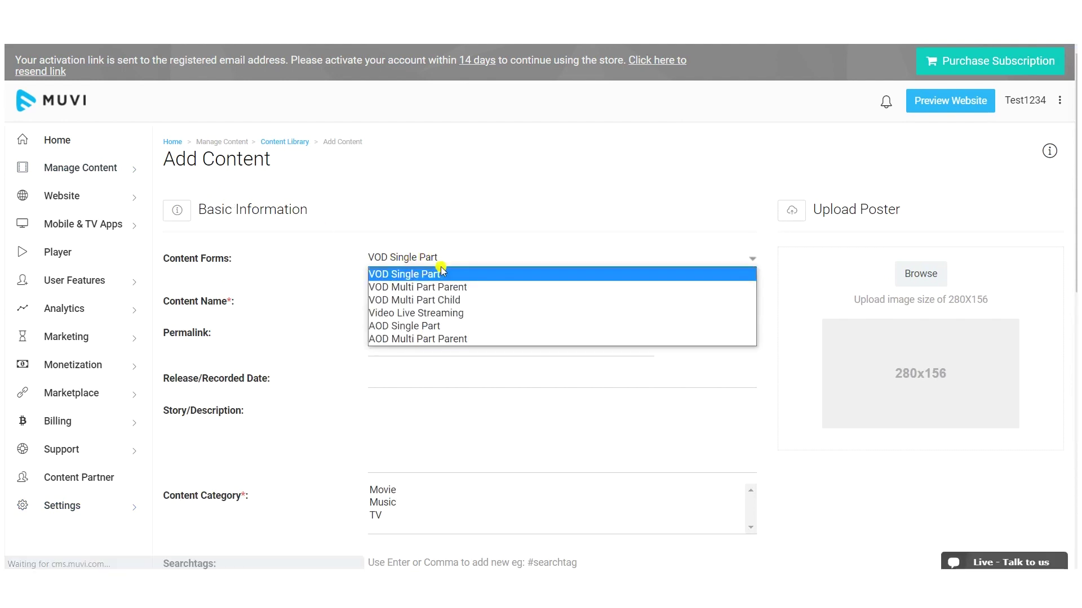
click(428, 340)
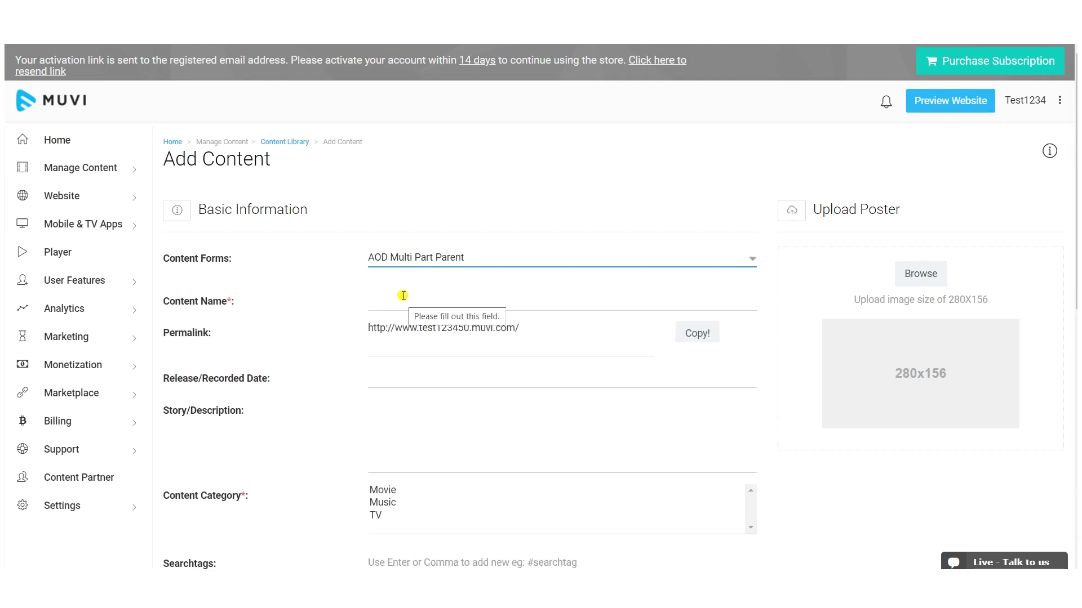
click(378, 293)
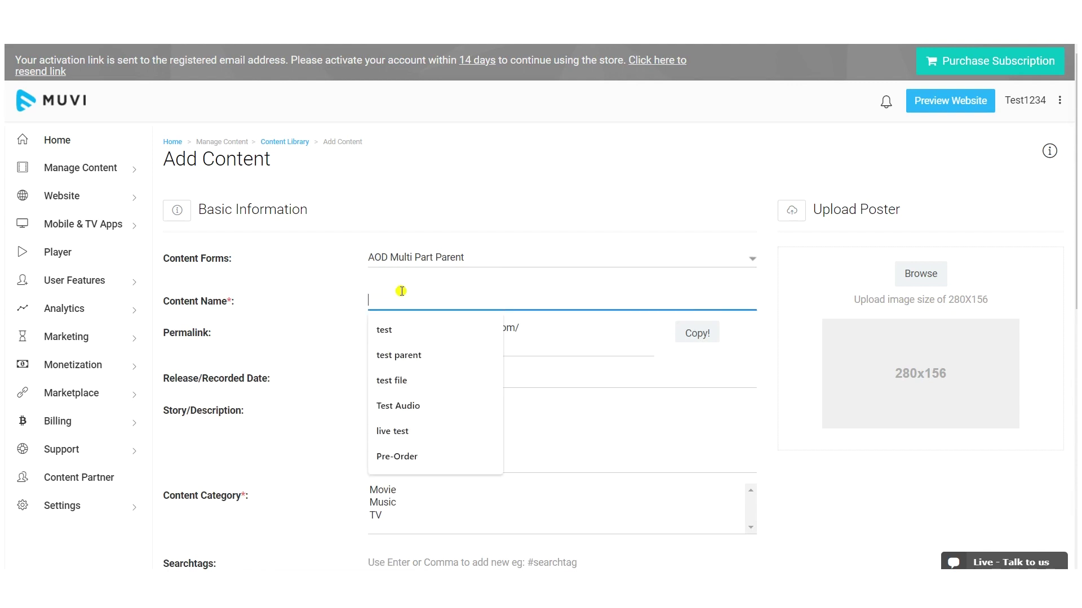
text(test789)
click(288, 295)
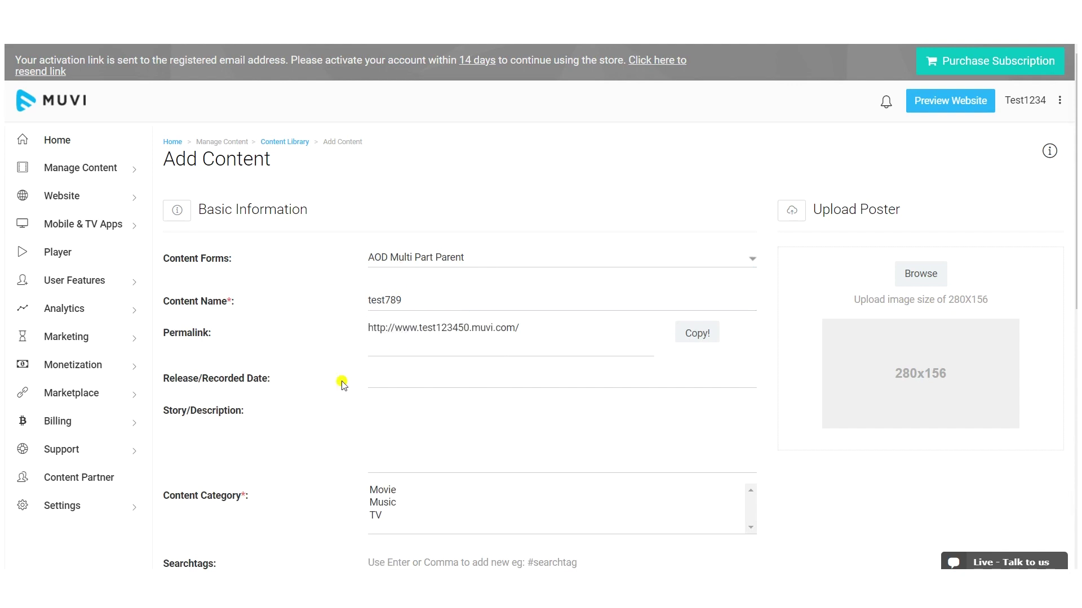
Assign test789 to the Music category and save it
scroll(344, 360, down, 1)
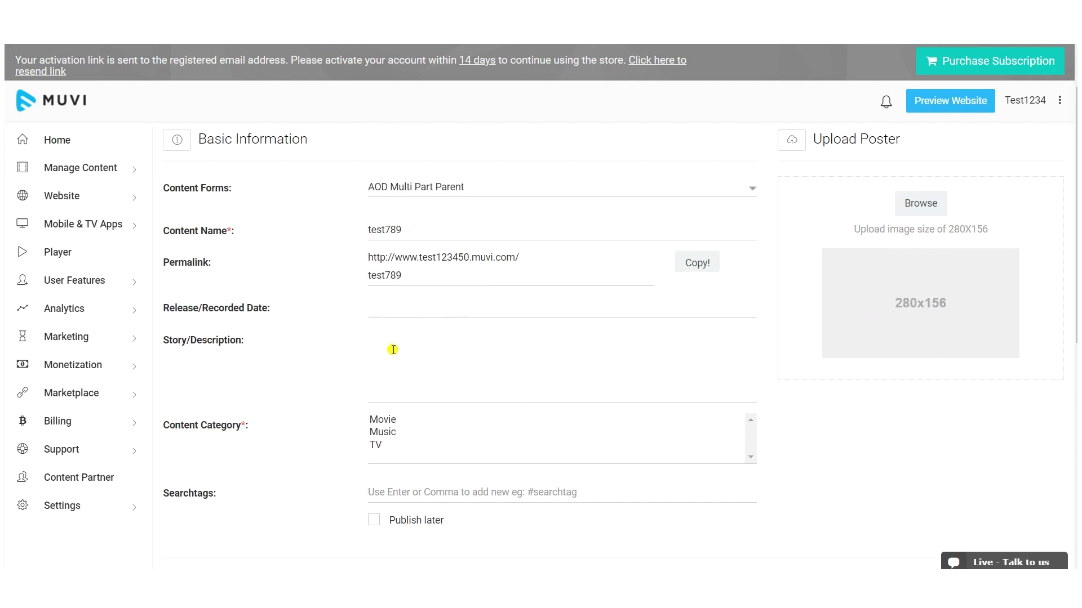
scroll(389, 350, down, 1)
click(387, 366)
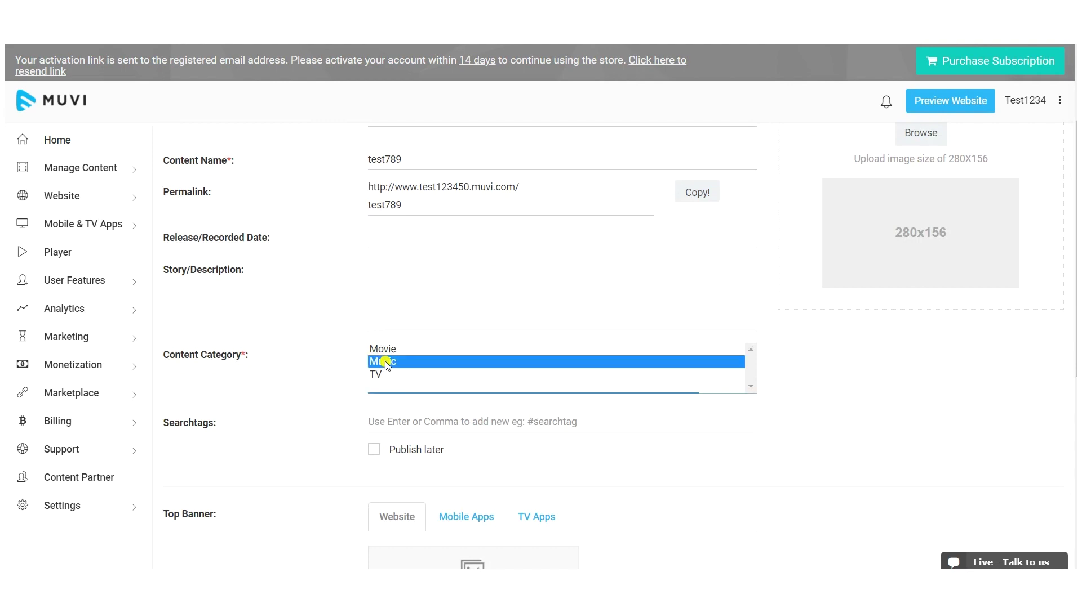
scroll(278, 370, down, 2)
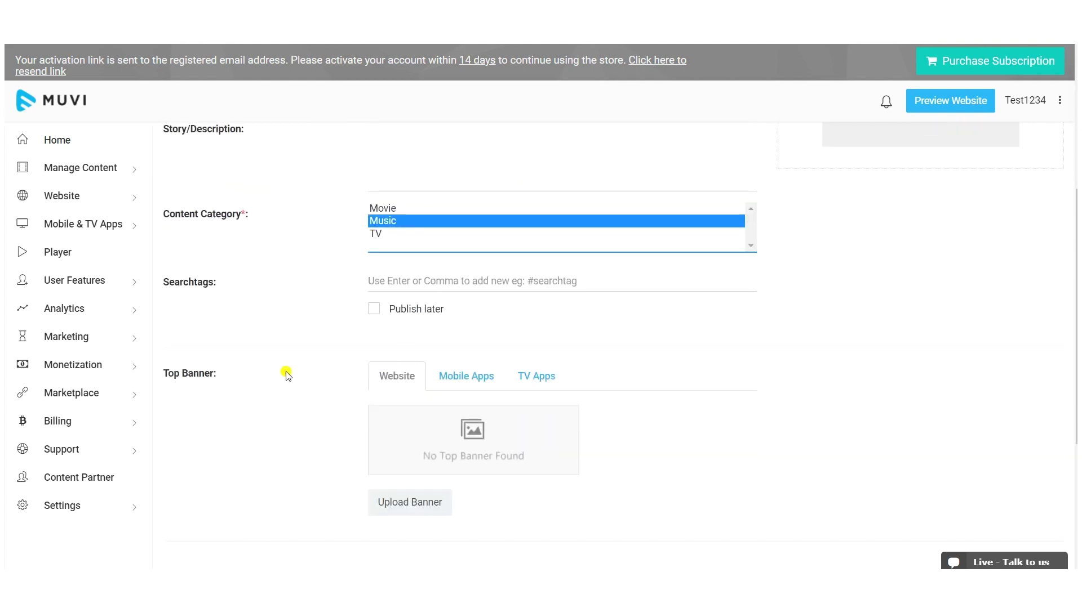
scroll(284, 377, down, 3)
scroll(283, 374, down, 1)
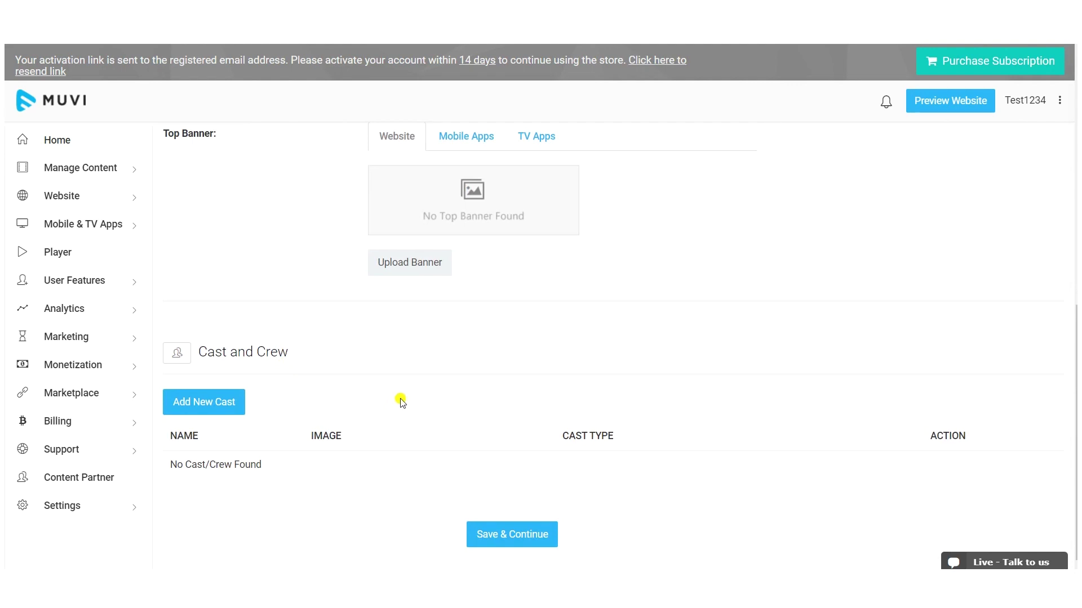
click(490, 530)
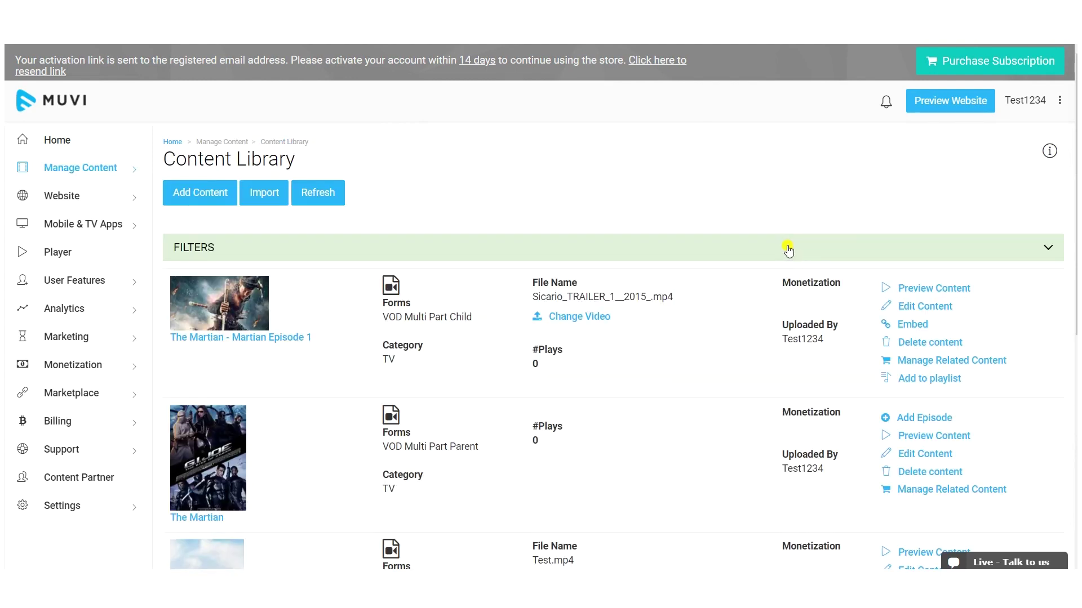
Filter the Content Library to Content Type Audio, listing test789 above test152
click(788, 250)
click(753, 311)
click(748, 342)
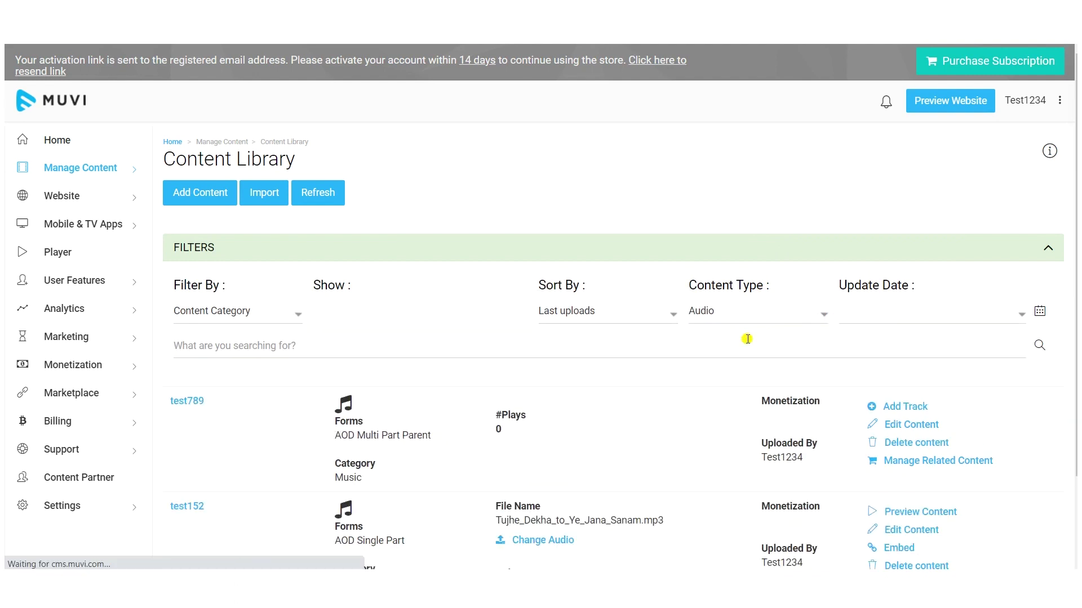
scroll(555, 366, down, 2)
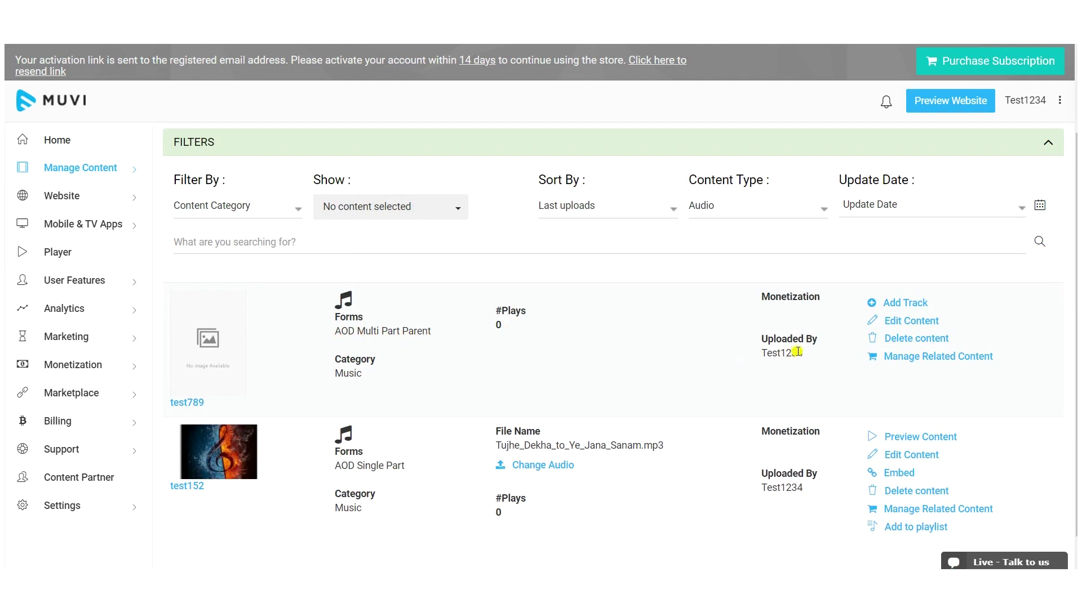
Save Song 1 as an AOD Multi Part Child episode with parent test789
click(901, 304)
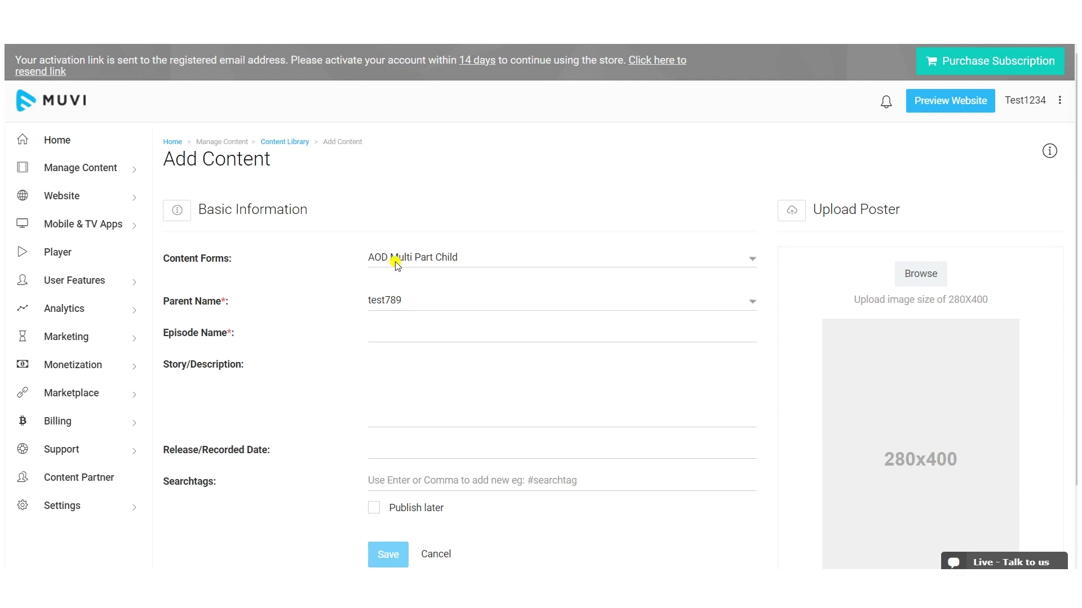
click(396, 263)
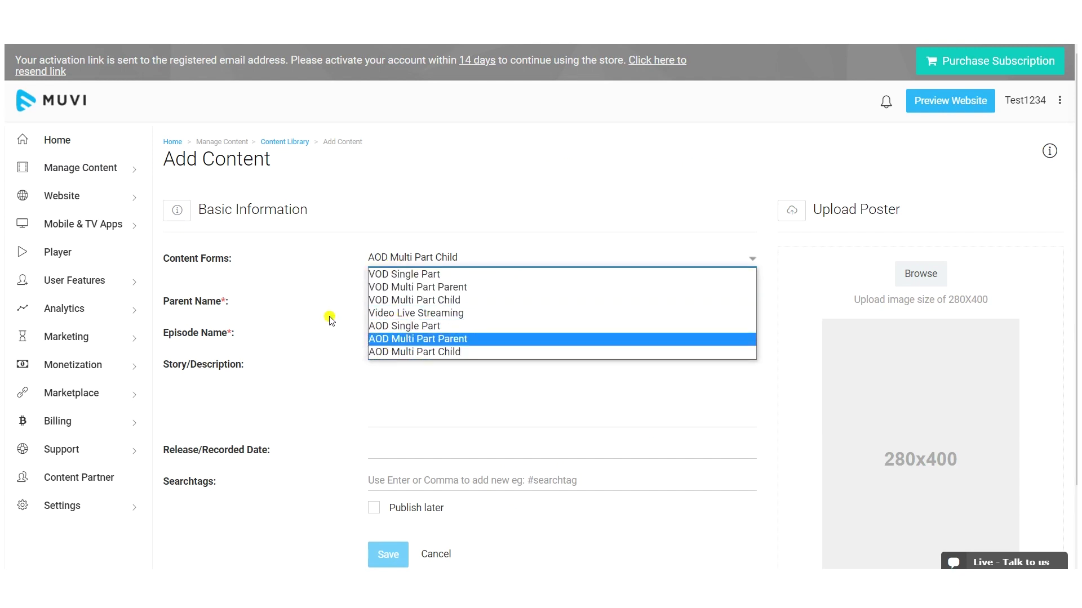
click(314, 303)
click(385, 302)
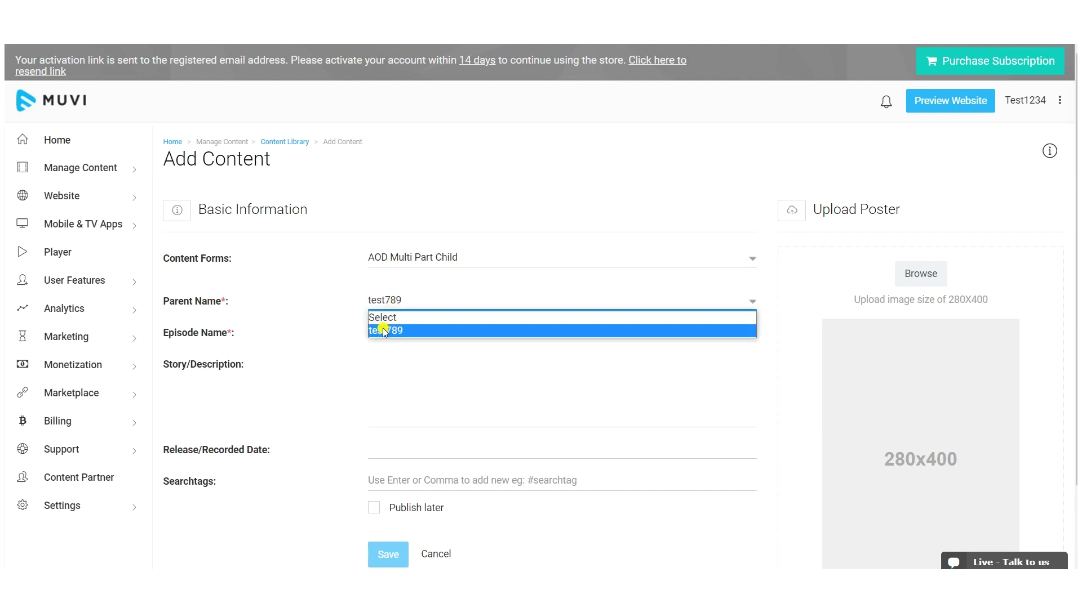
click(383, 330)
click(384, 333)
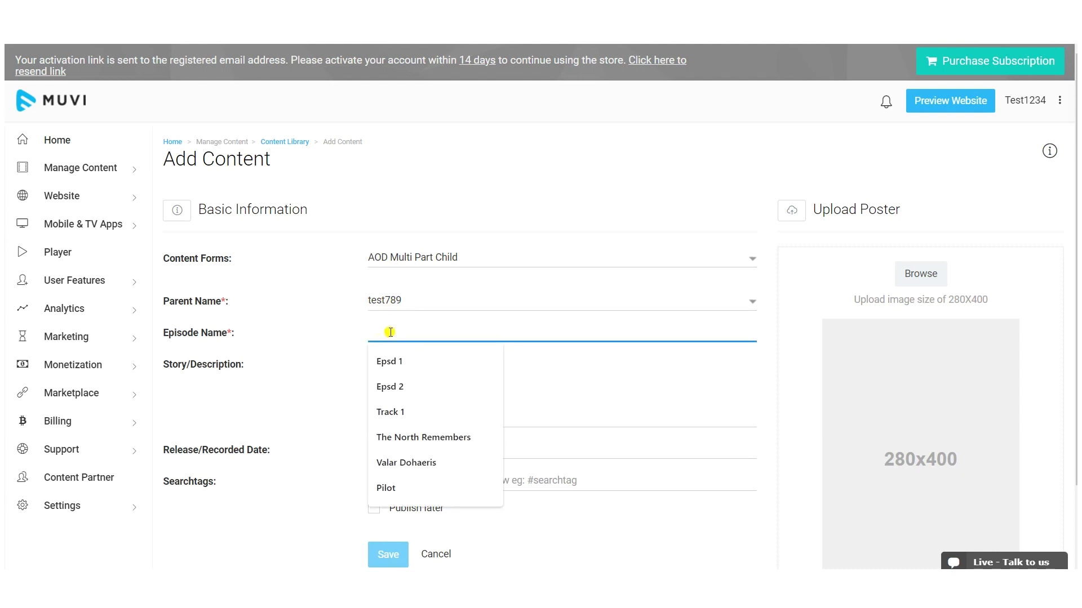
text(Song 1)
click(396, 355)
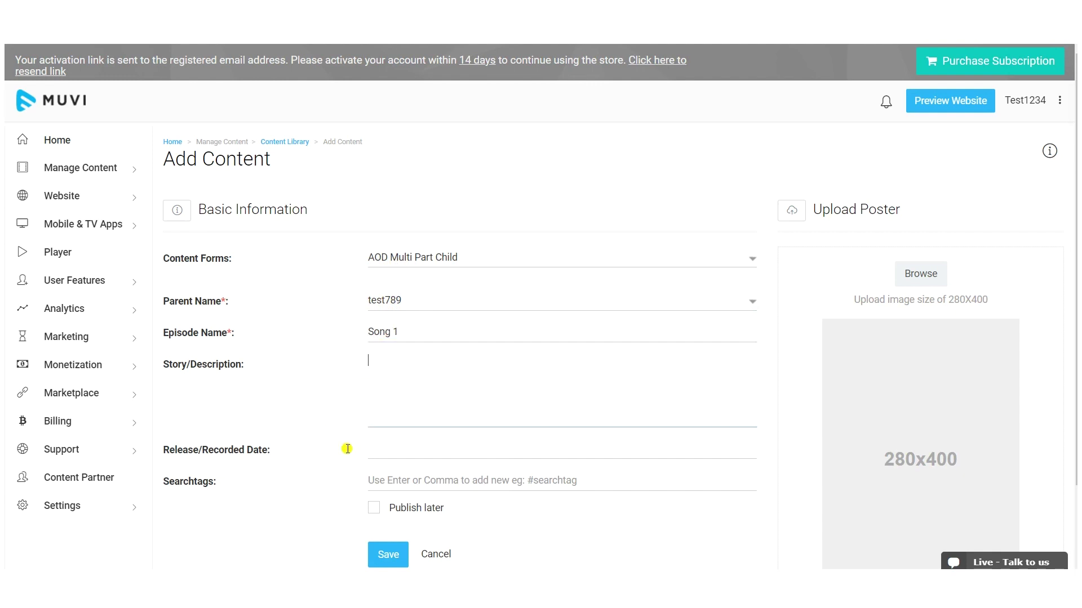
scroll(439, 389, down, 2)
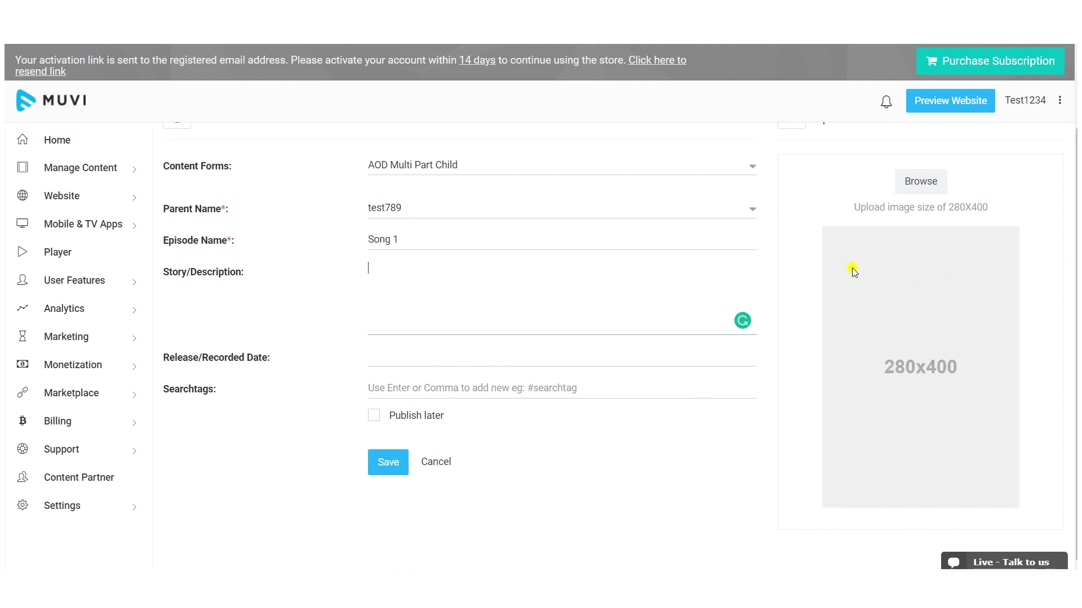
click(388, 461)
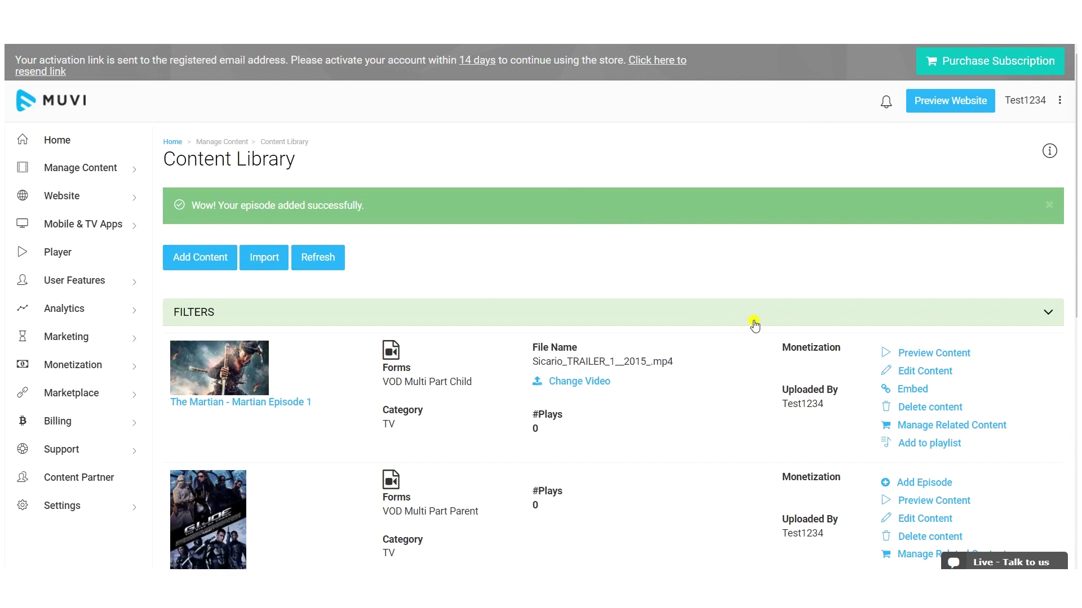
Filter the Content Library to audio content to find test789
click(754, 325)
click(754, 379)
click(724, 398)
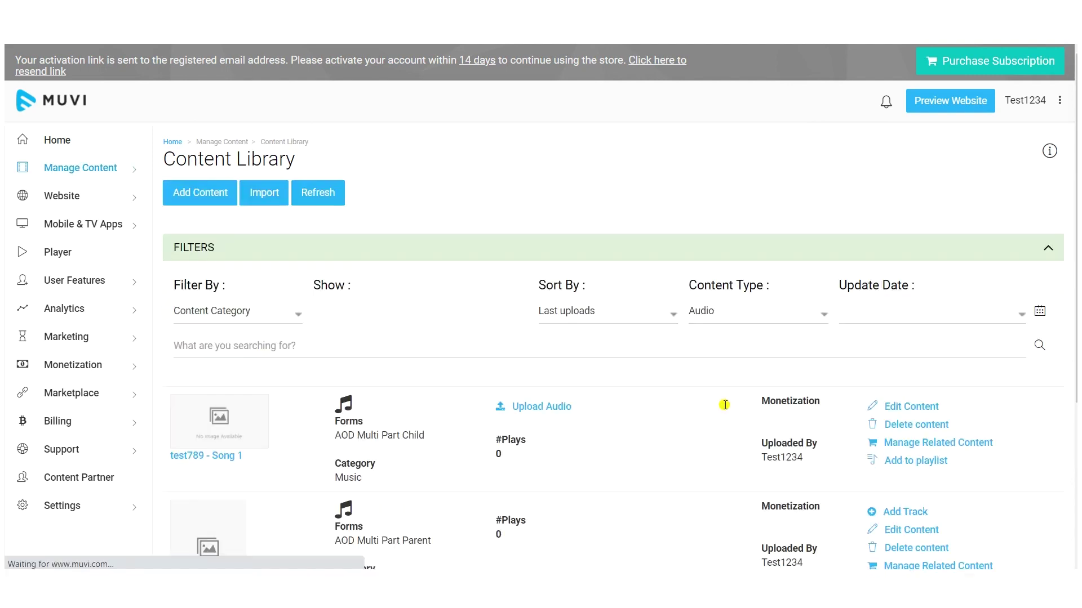
scroll(645, 349, down, 2)
scroll(647, 349, down, 2)
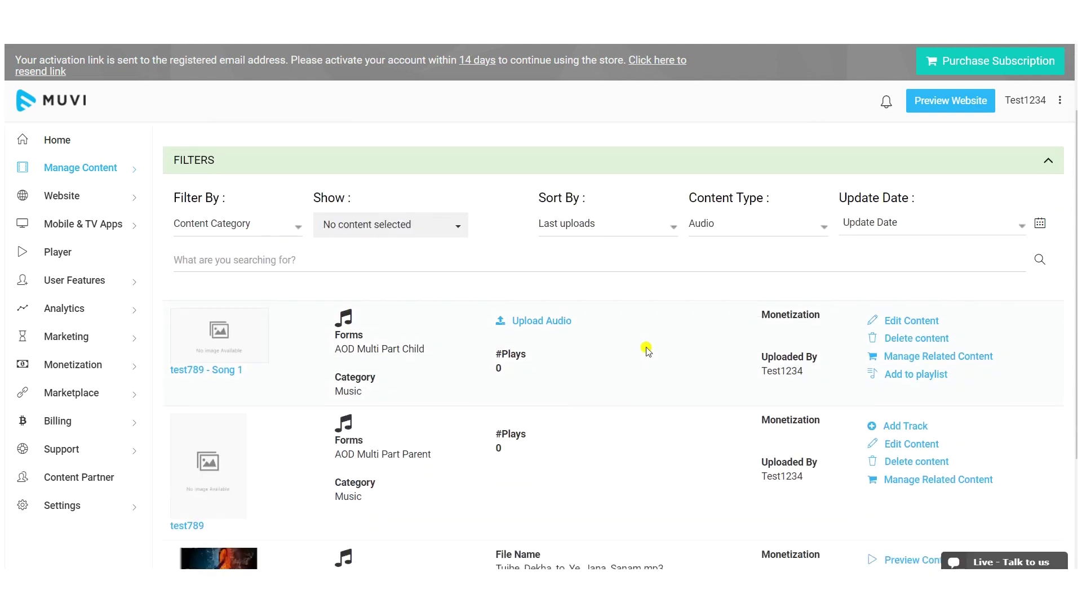
scroll(540, 383, down, 1)
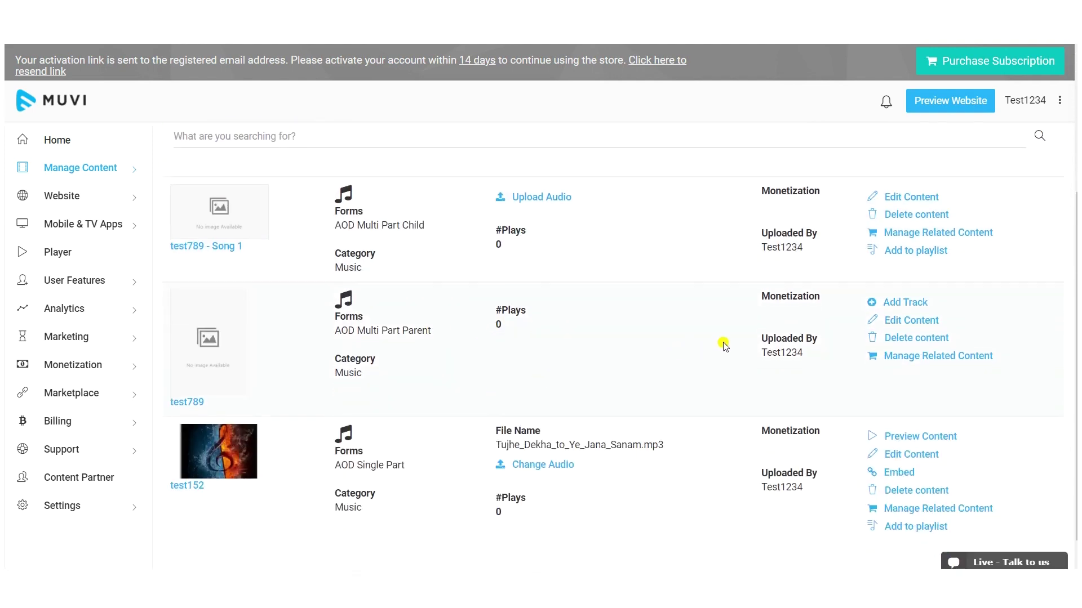
Add a track under test789 with episode name Song 2 and save it
click(916, 303)
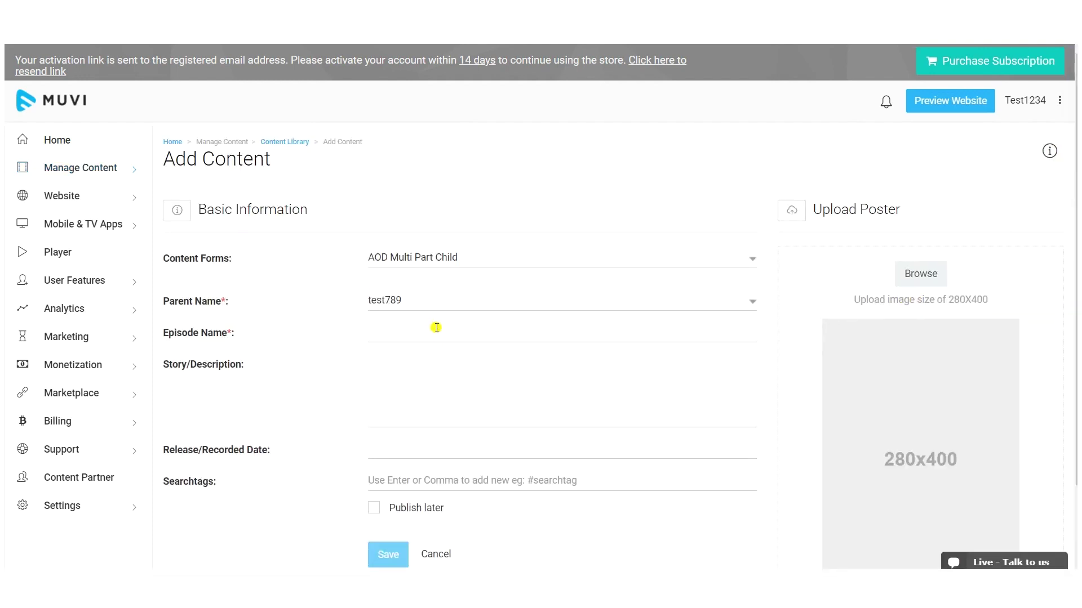
click(444, 340)
text(Song 2)
click(345, 389)
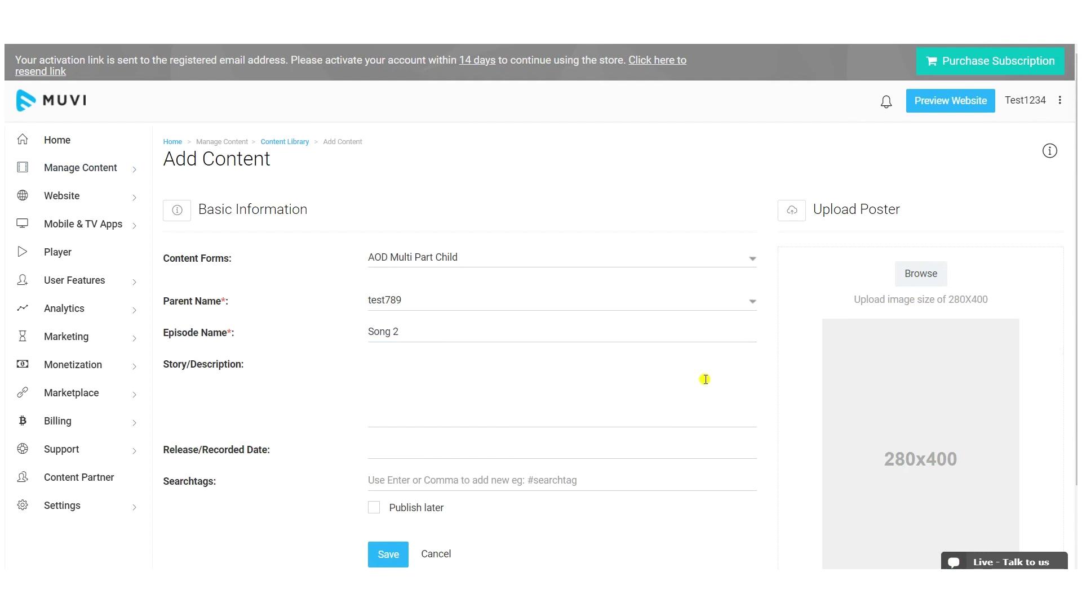
scroll(823, 322, down, 1)
click(385, 485)
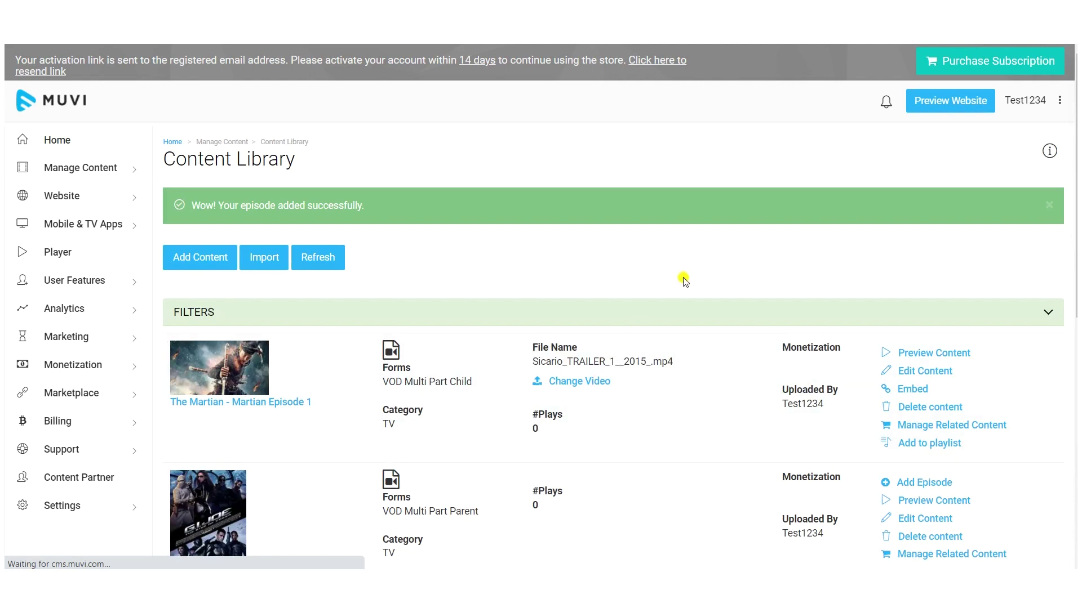
Filter the library to Audio and review test789 - Song 1, Song 2, and test152
click(729, 378)
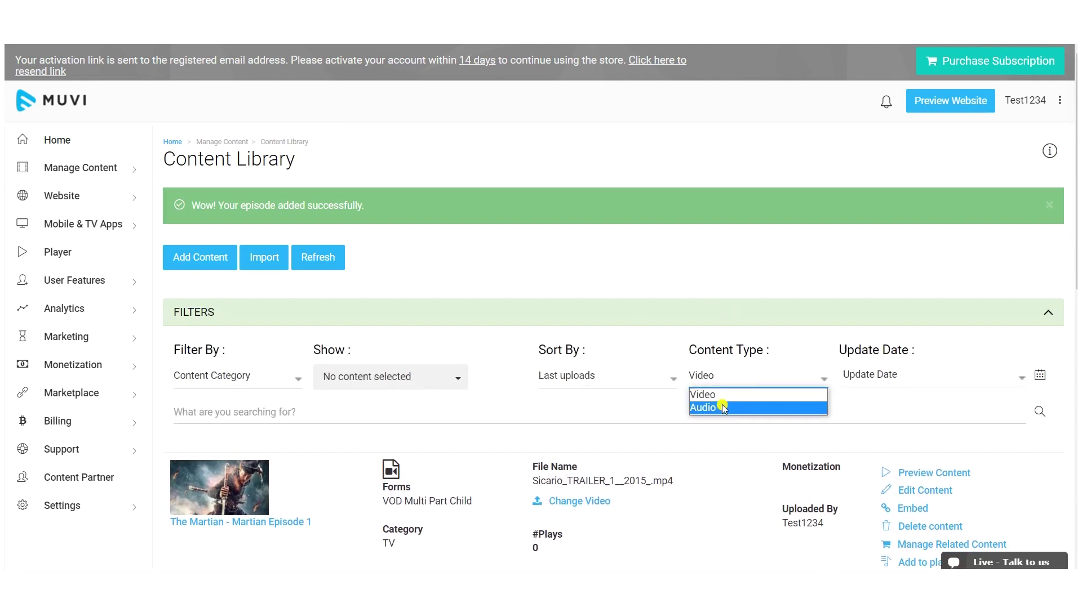
click(719, 407)
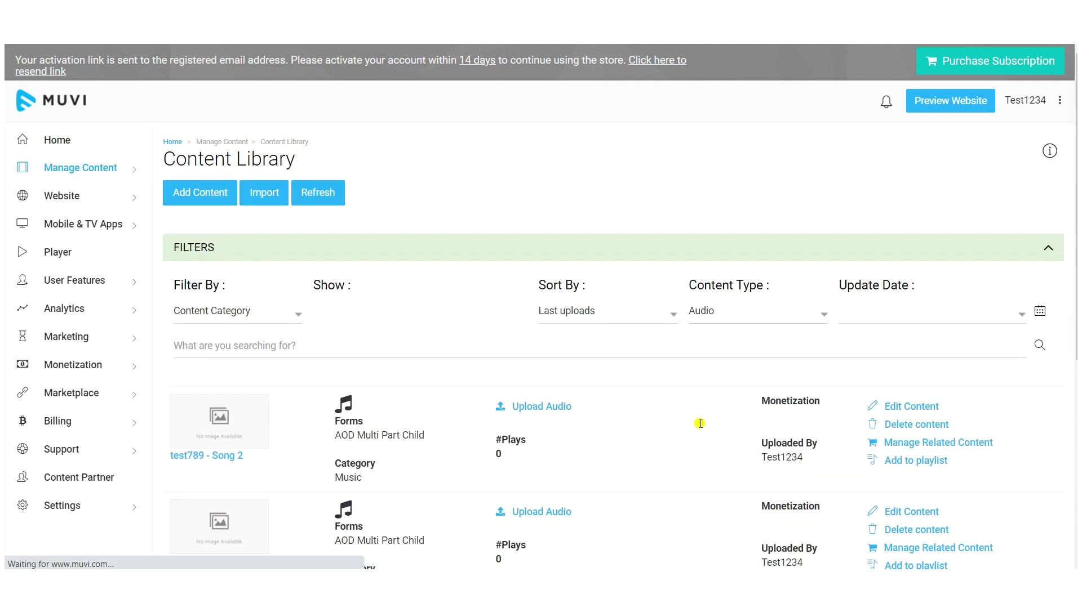
scroll(582, 419, down, 3)
scroll(560, 381, down, 2)
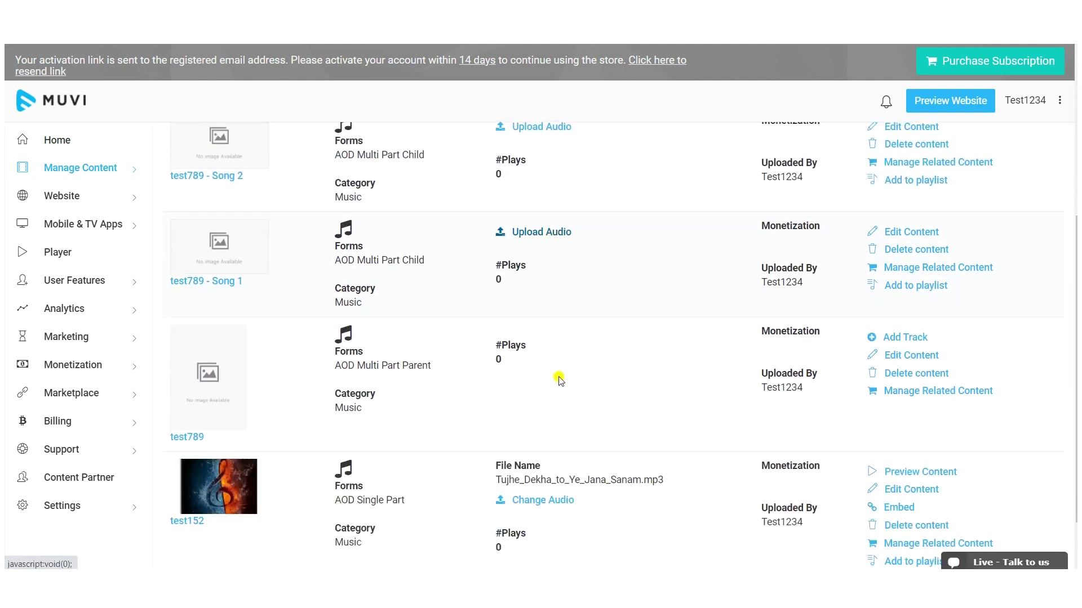
scroll(560, 379, up, 1)
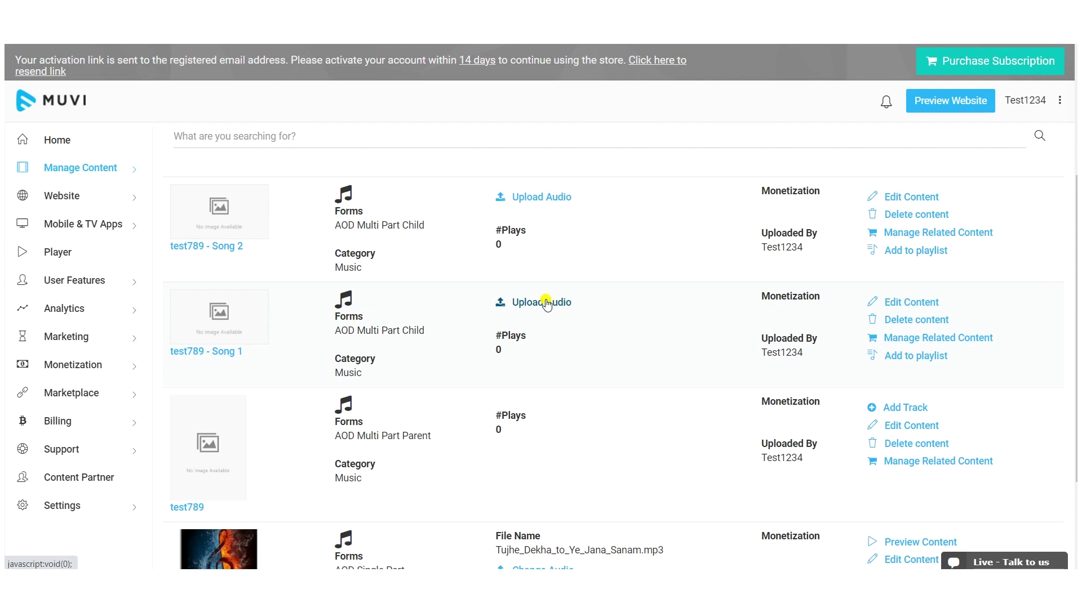
Attach sixer_wistel.mp3 to Song 1 and Romantic_Flute.mp3 to Song 2
click(546, 303)
mouse_move(313, 361)
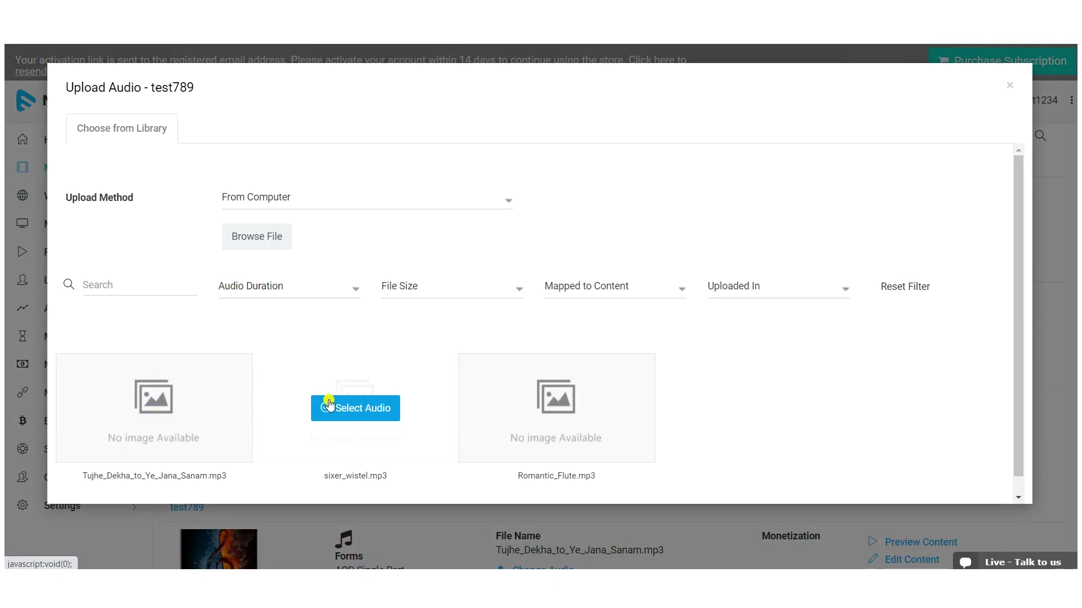
click(364, 409)
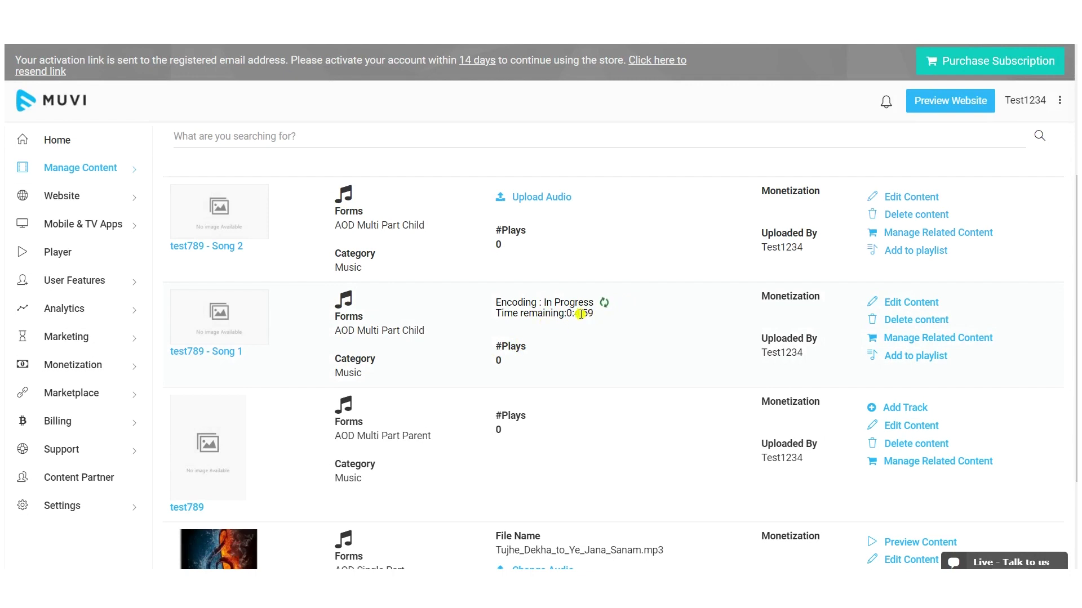
click(556, 200)
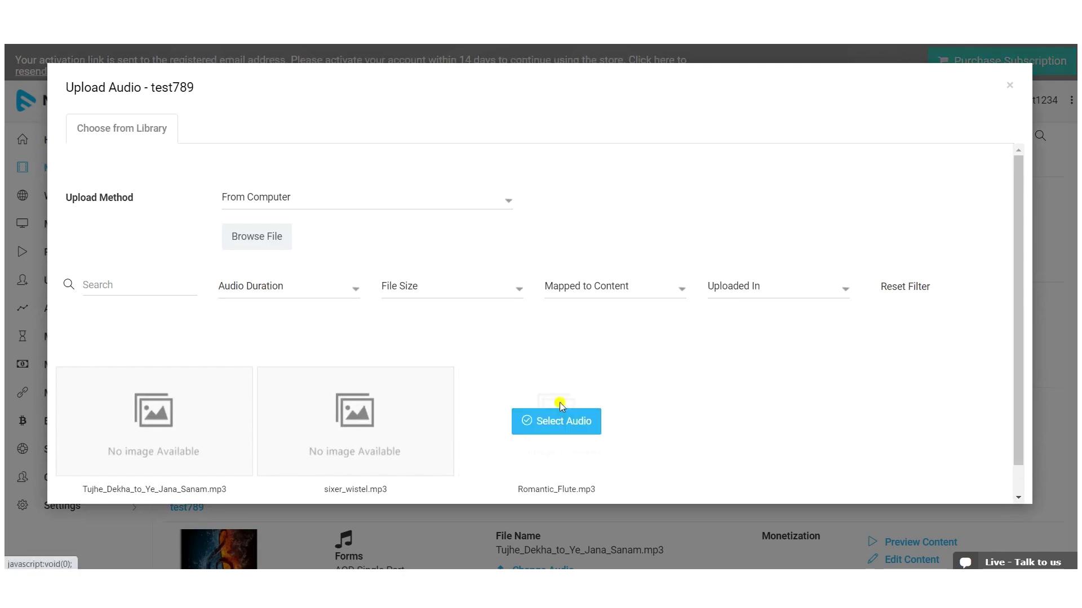
click(561, 406)
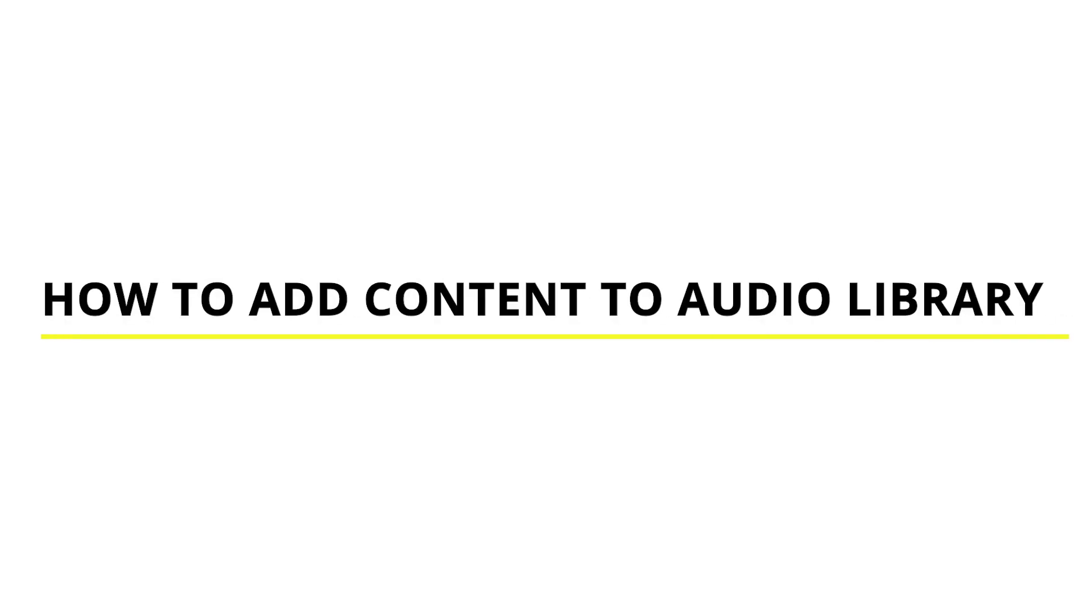
In the Audio Library, open the upload form with Upload Method kept as From Computer
mouse_move(135, 169)
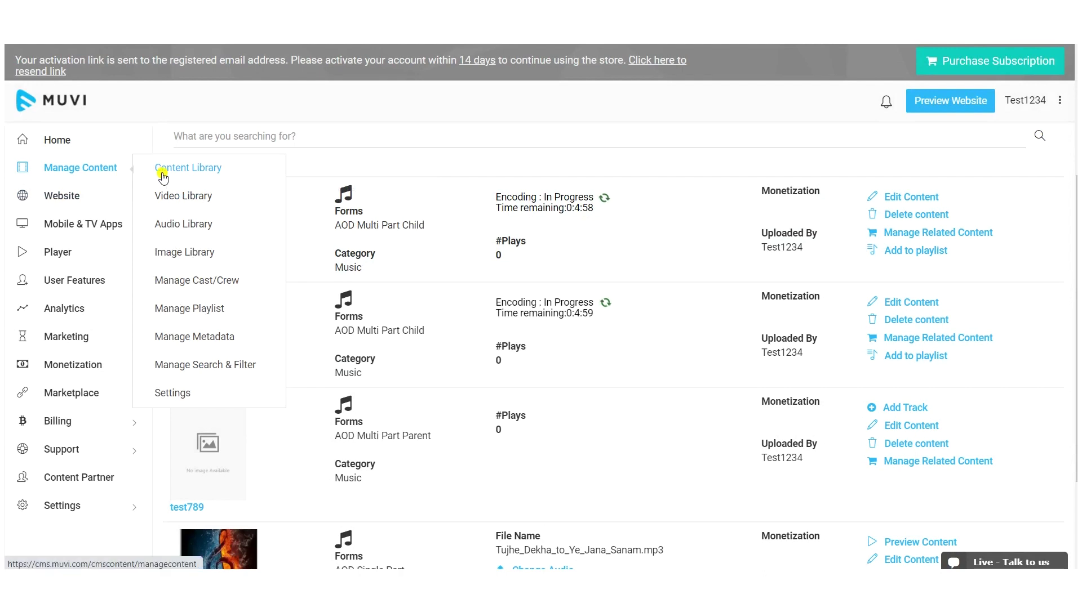
click(194, 225)
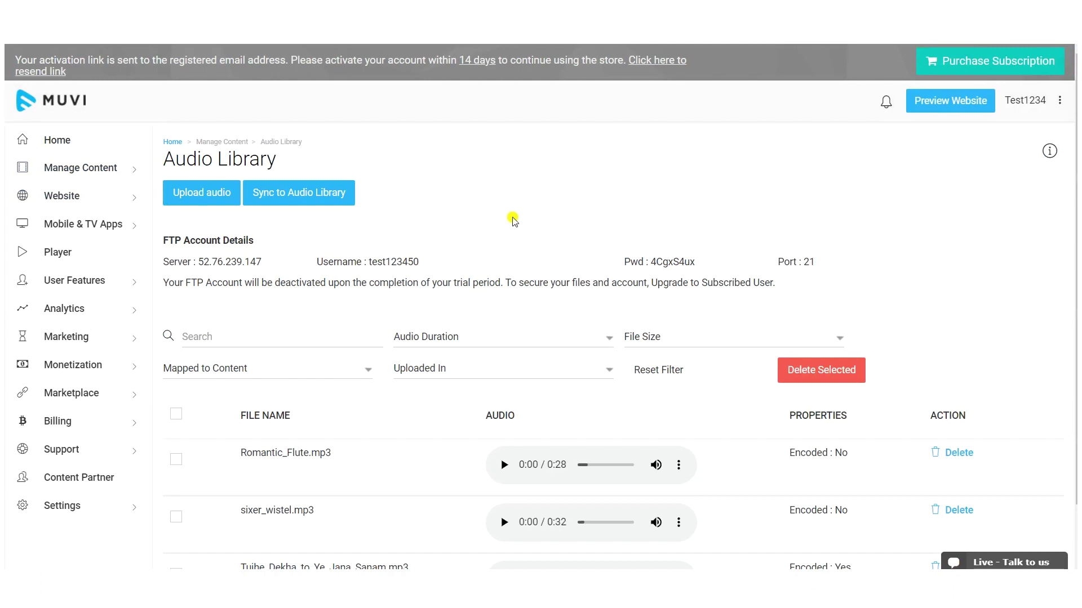
click(214, 196)
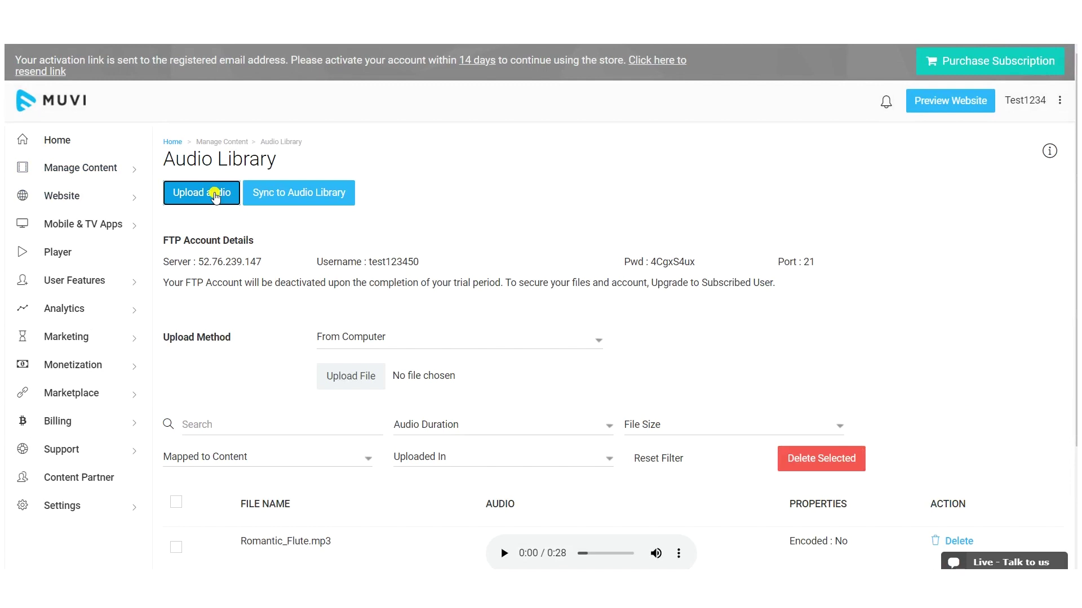
click(435, 340)
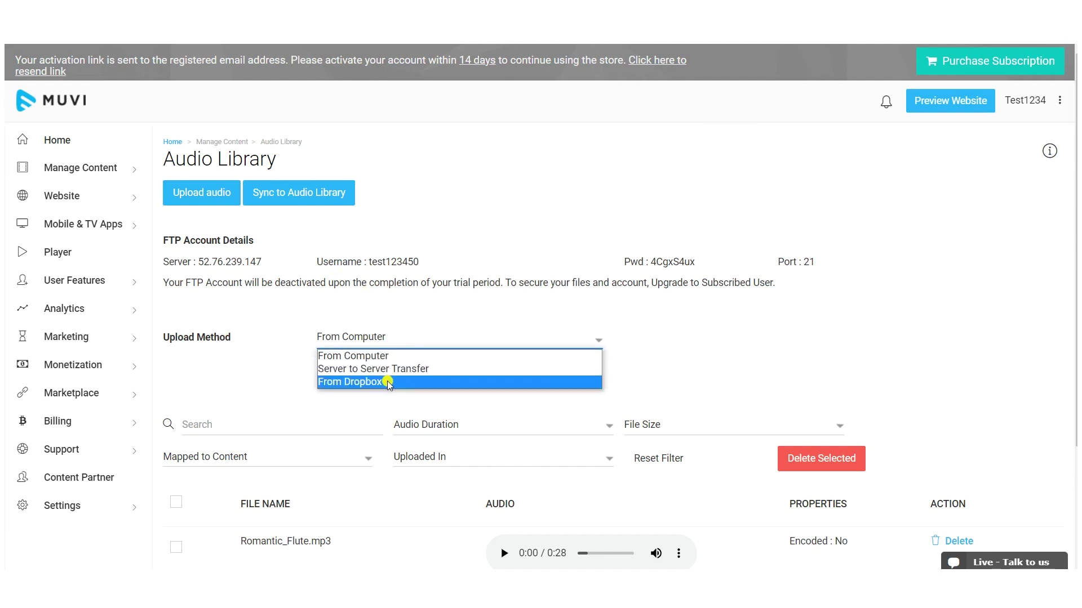
click(406, 308)
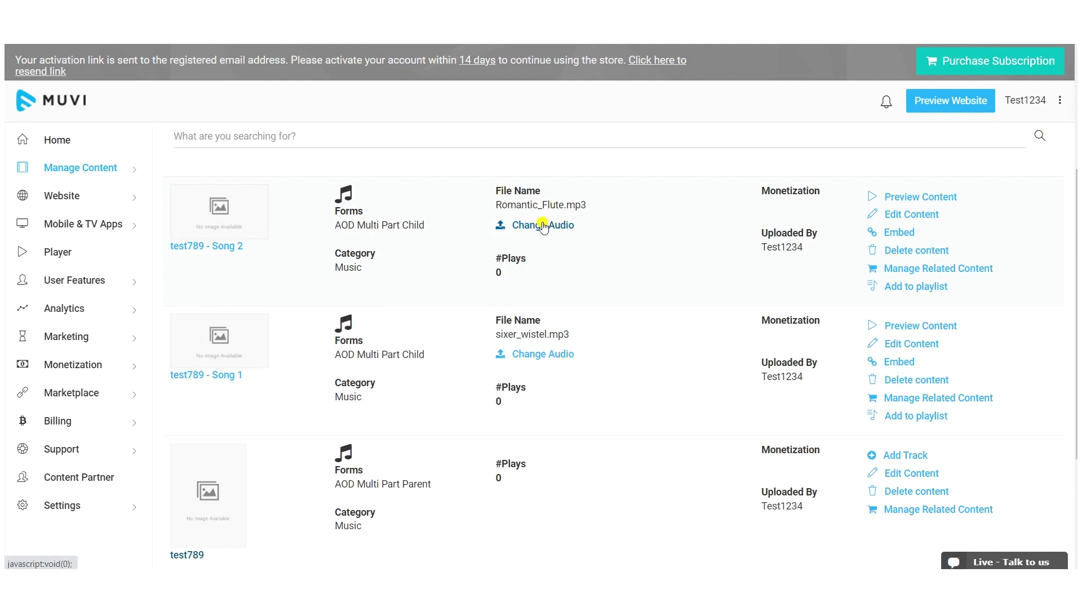
click(222, 491)
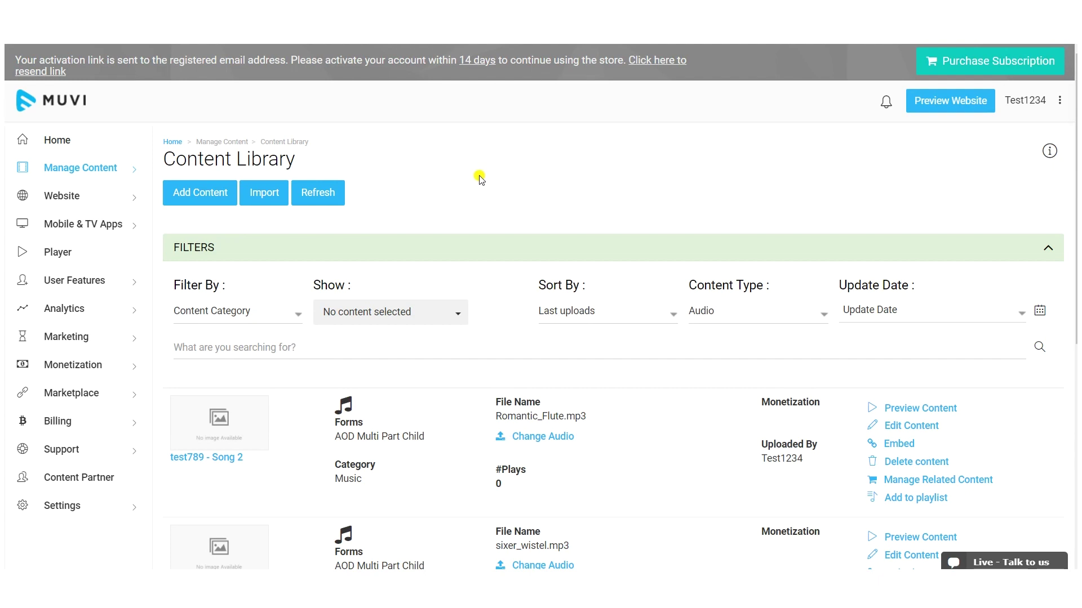
click(270, 195)
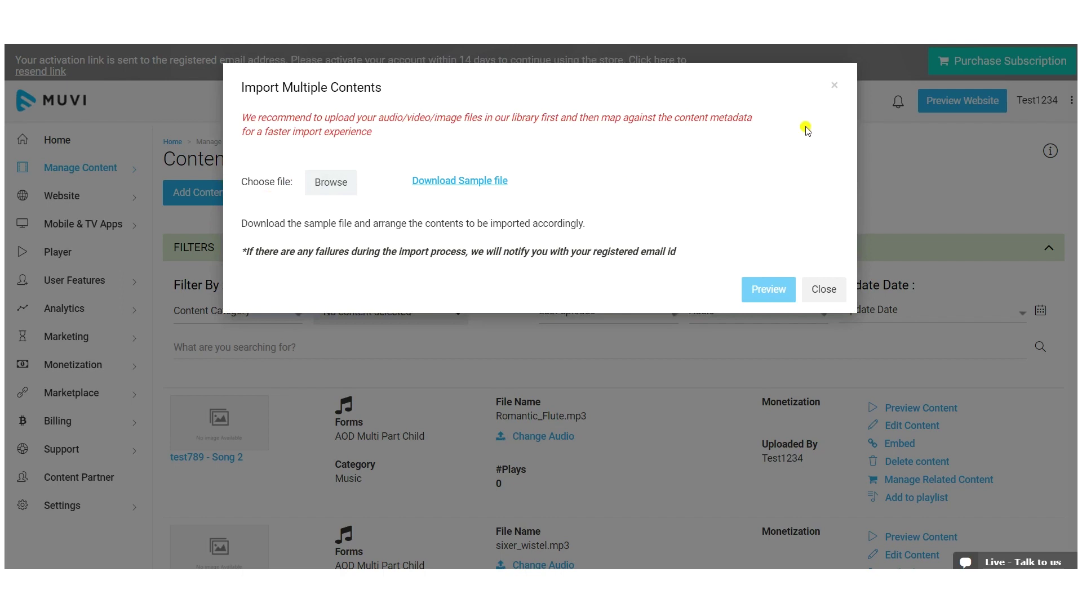
click(834, 85)
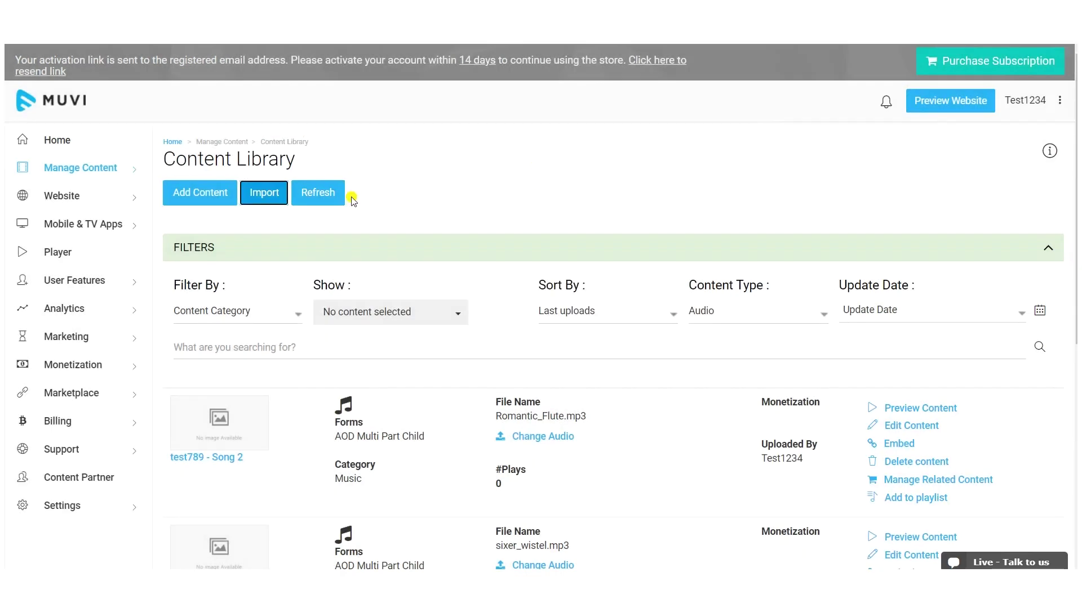
Activate the Audio only template from Available Templates and confirm the switch from Revo
mouse_move(116, 194)
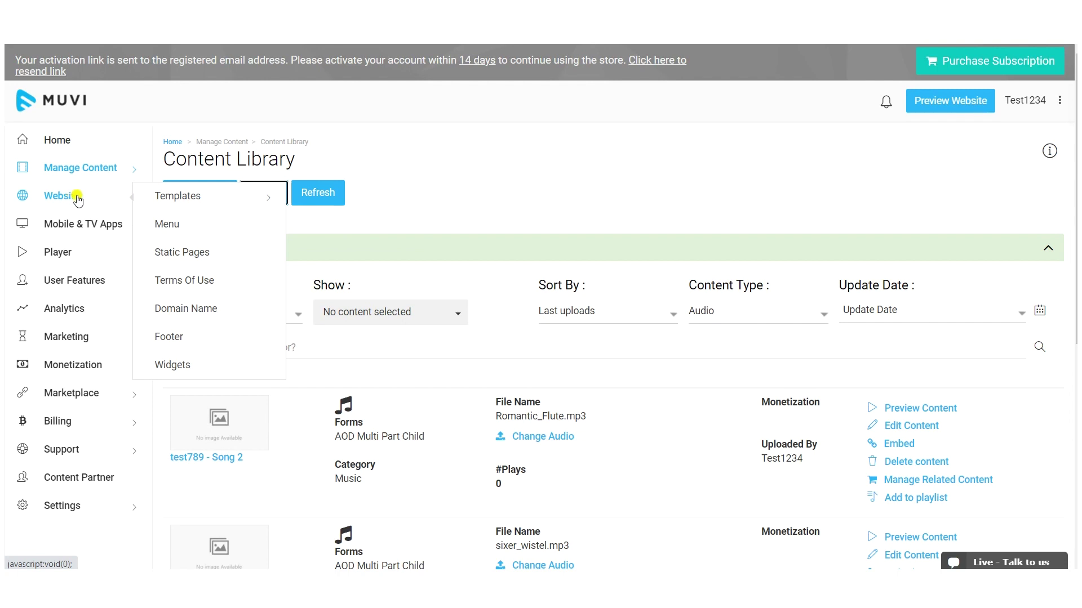
mouse_move(186, 204)
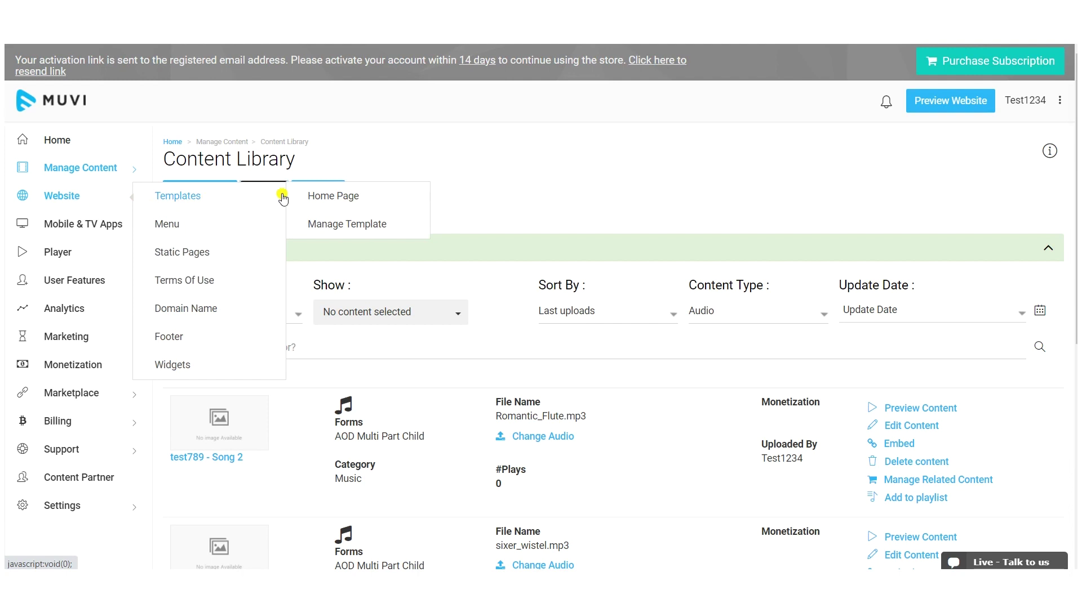
click(359, 230)
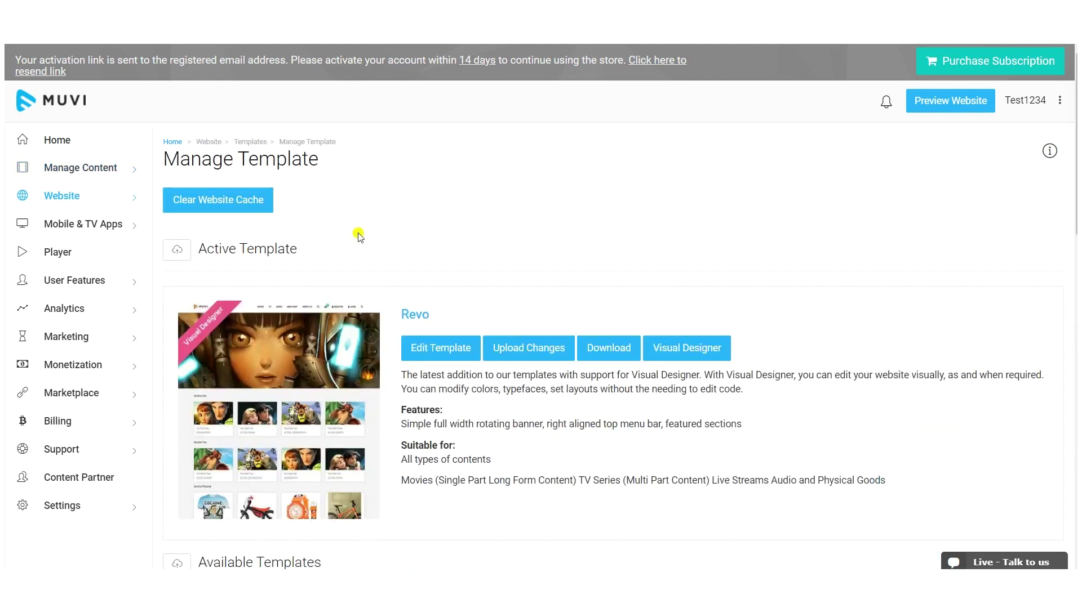
scroll(454, 251, down, 1)
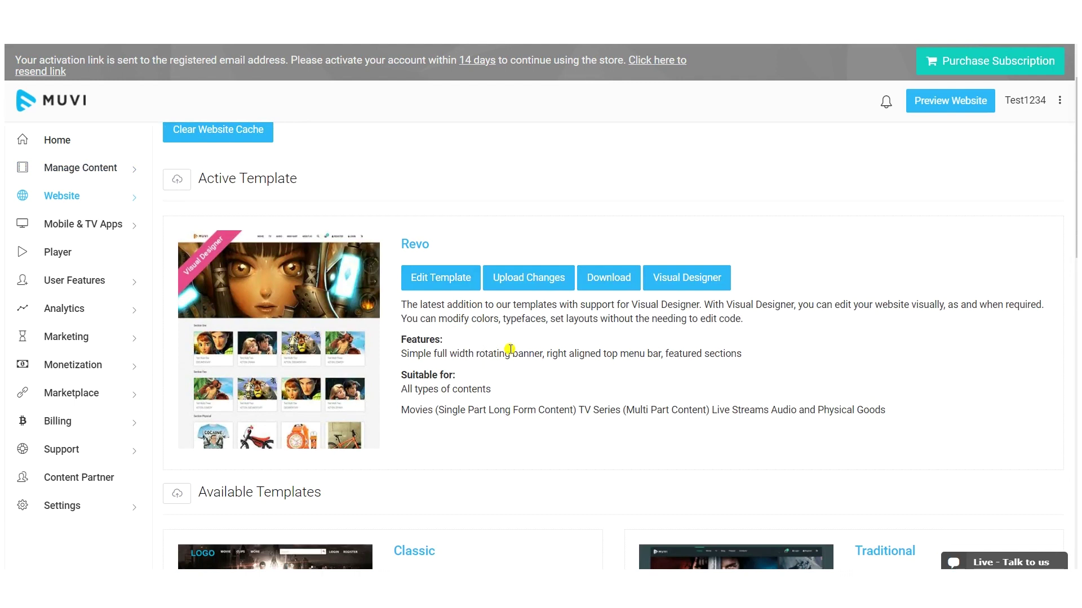
scroll(509, 349, down, 1)
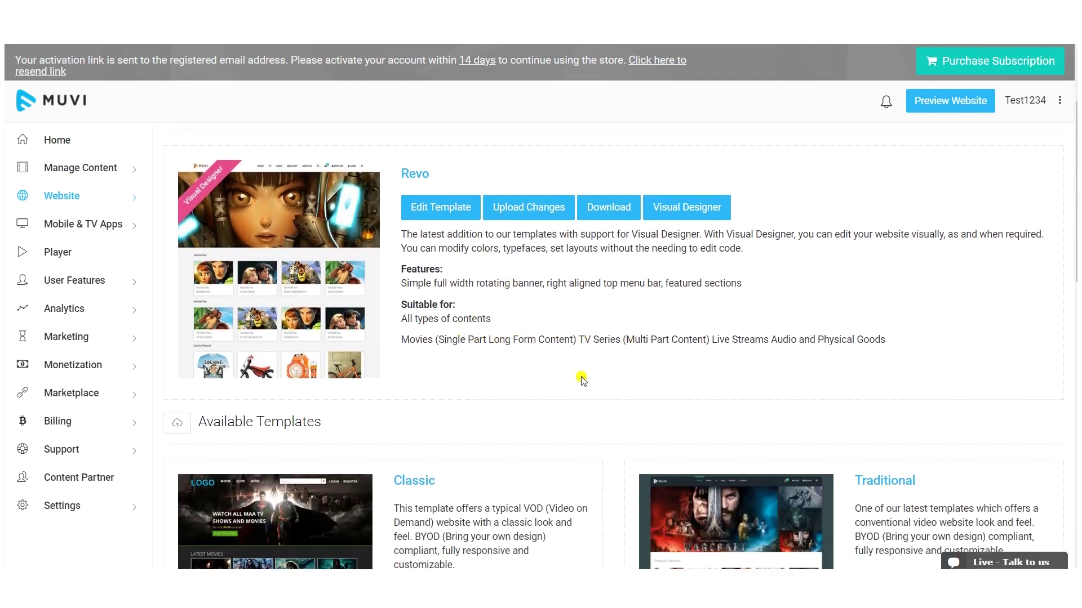
scroll(582, 380, down, 3)
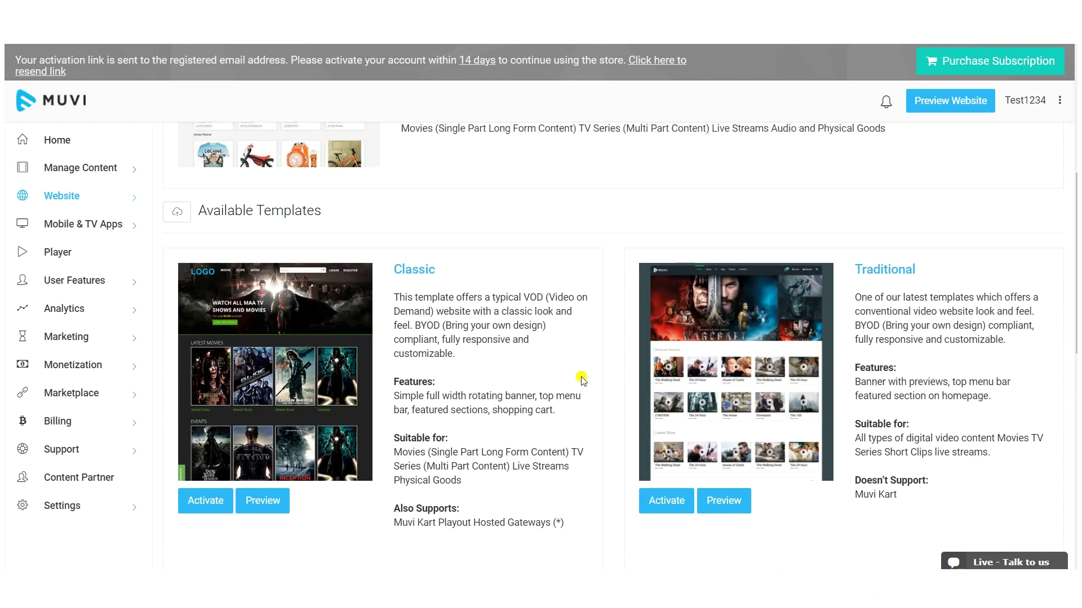
scroll(582, 379, down, 3)
scroll(582, 380, down, 3)
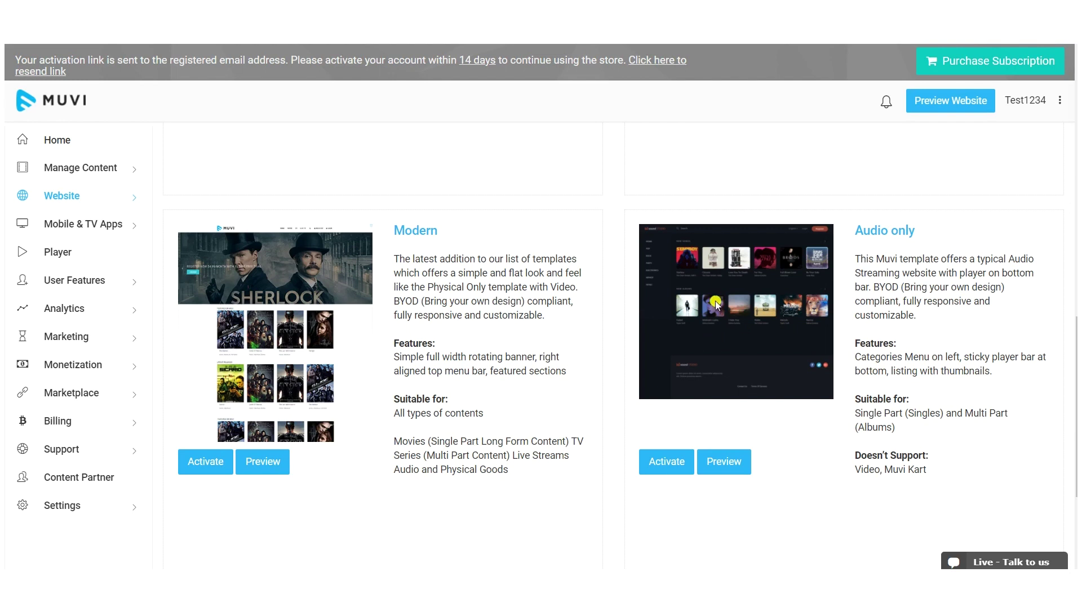
click(672, 468)
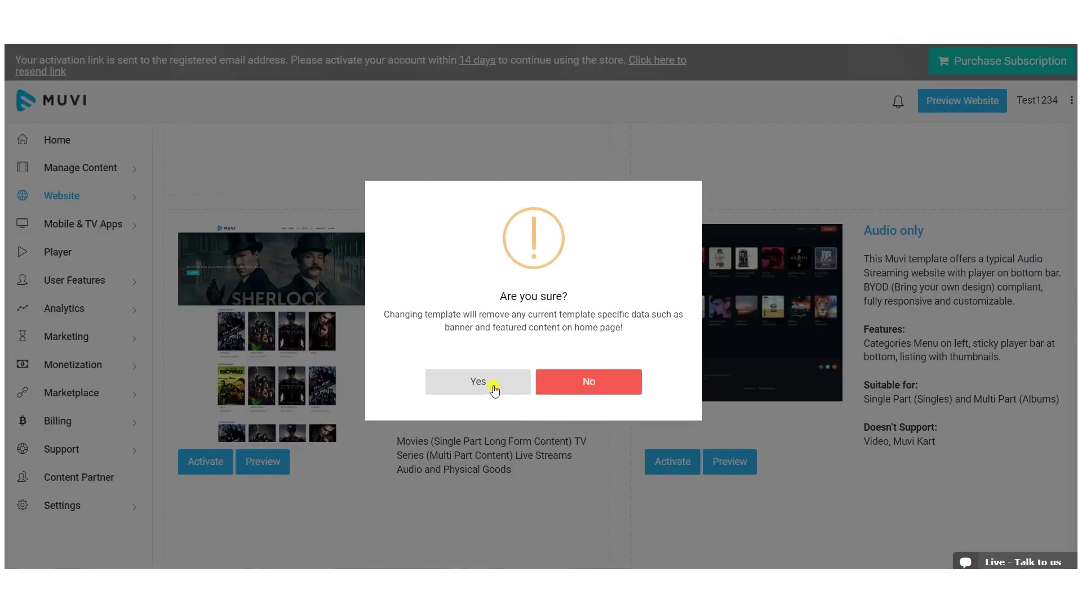
click(493, 388)
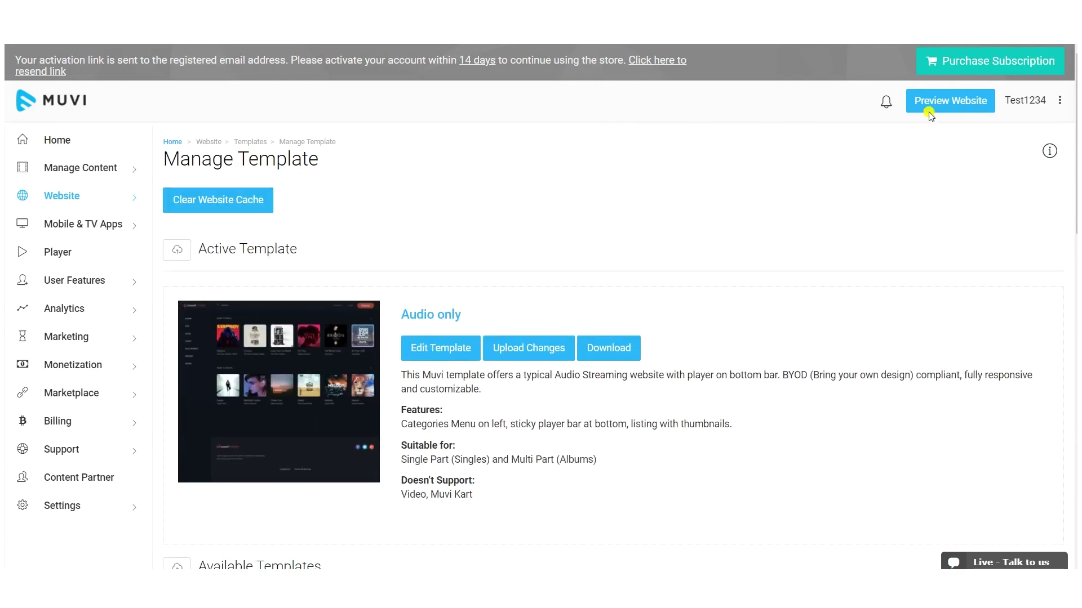
click(962, 105)
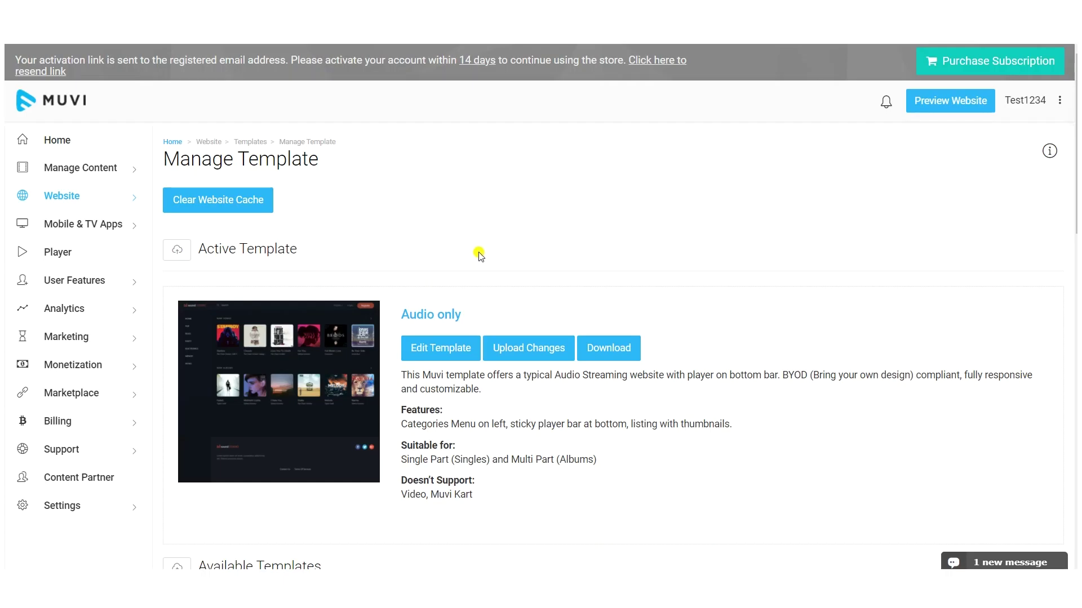
scroll(479, 254, down, 7)
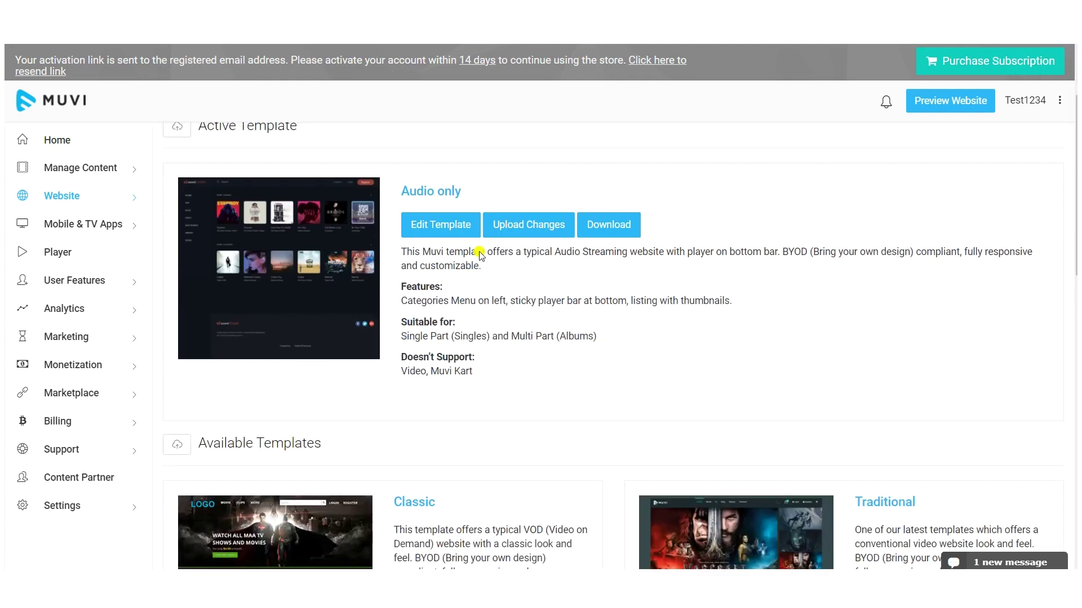
scroll(479, 252, down, 12)
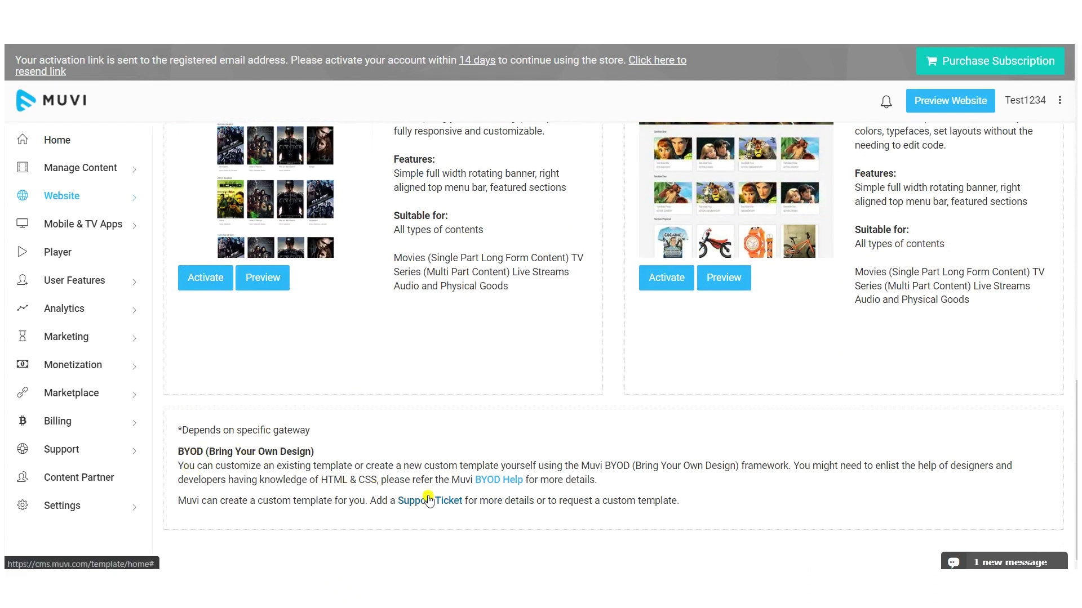
scroll(429, 475, up, 10)
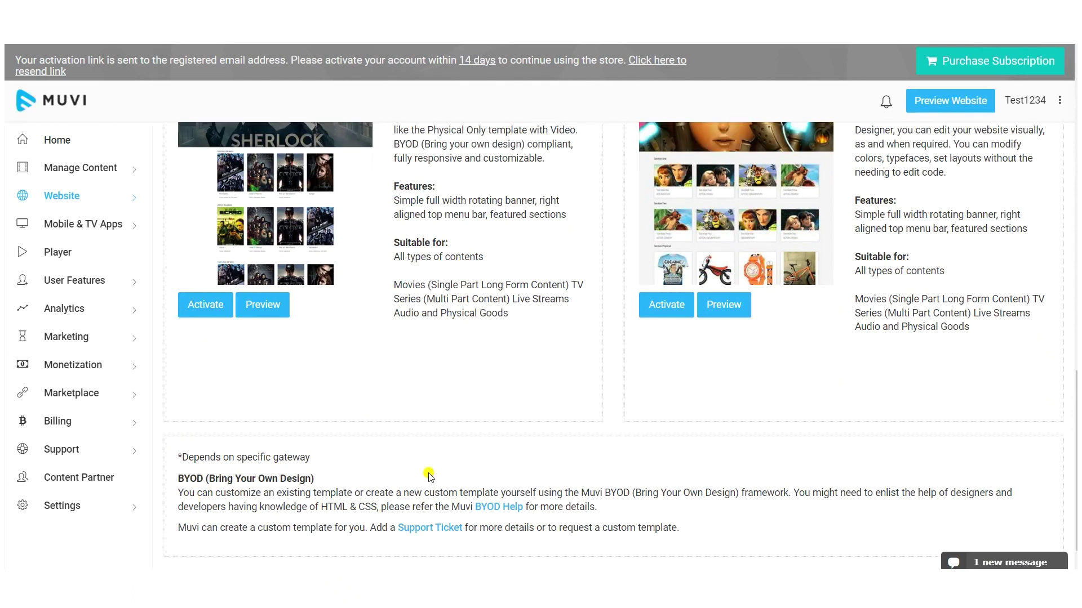
scroll(429, 475, up, 7)
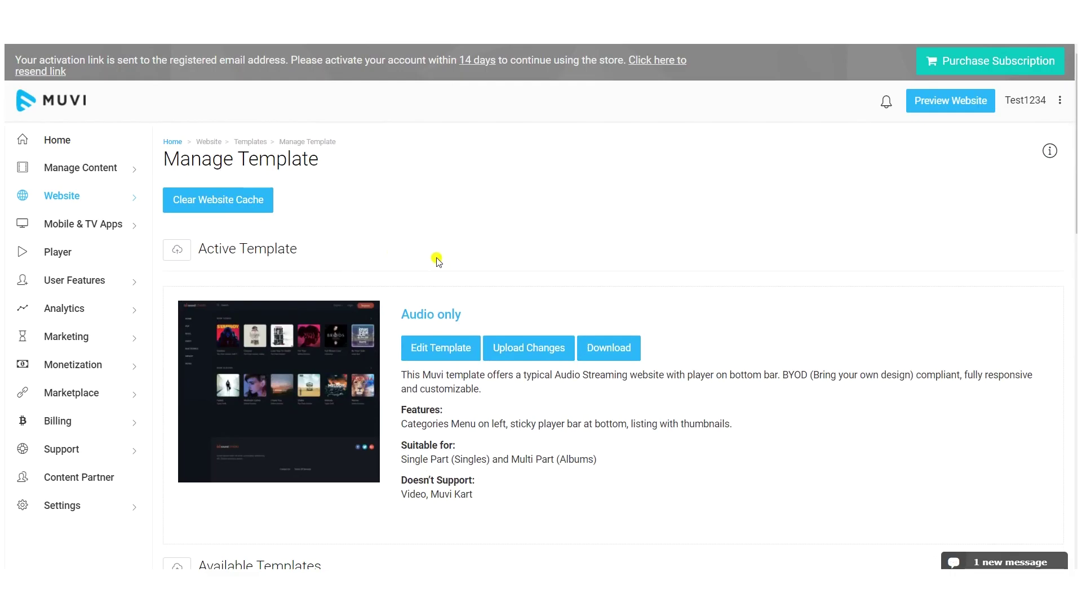
In the Home Page settings, begin replacing the Logo with an uploaded file
mouse_move(113, 187)
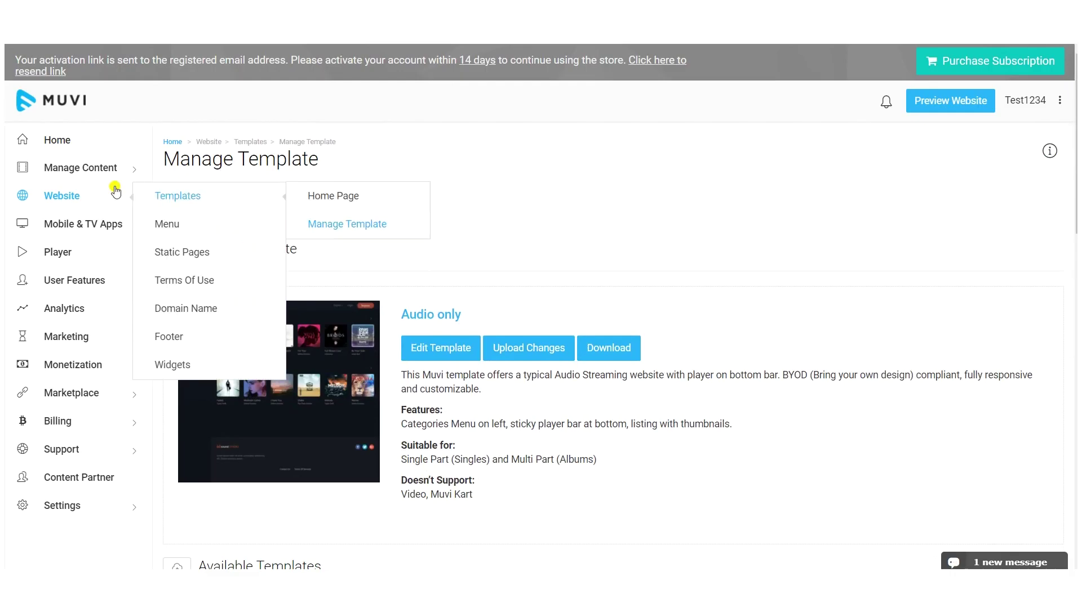
mouse_move(177, 193)
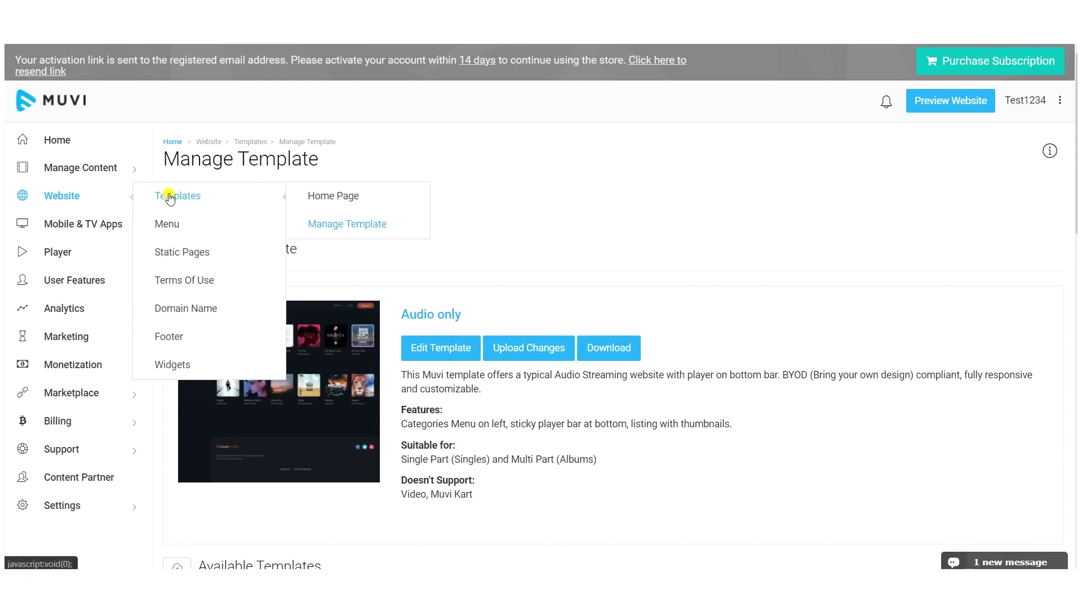
click(349, 201)
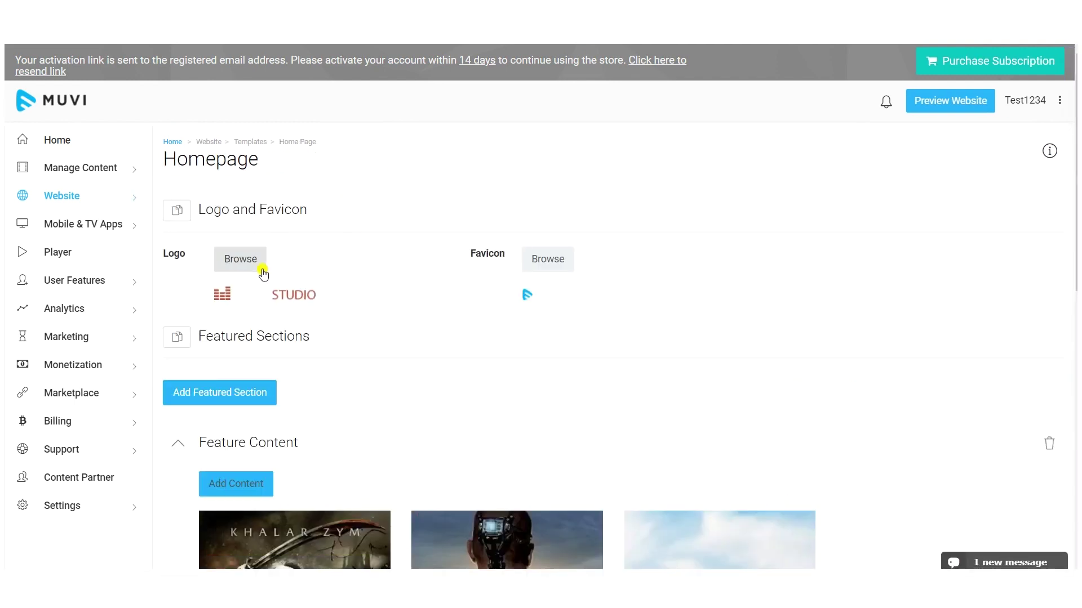
click(242, 264)
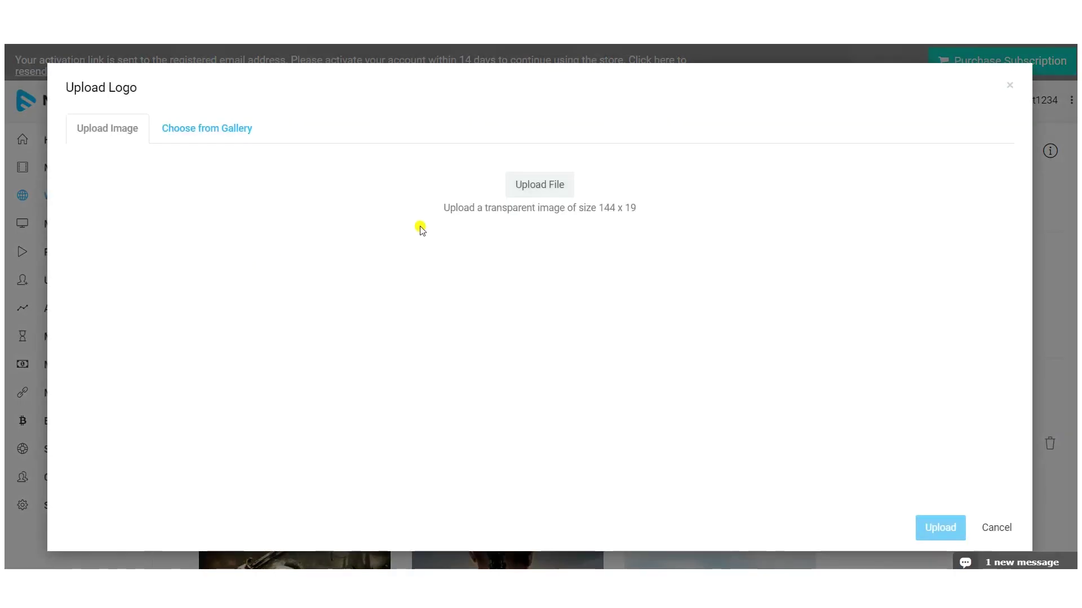
click(530, 188)
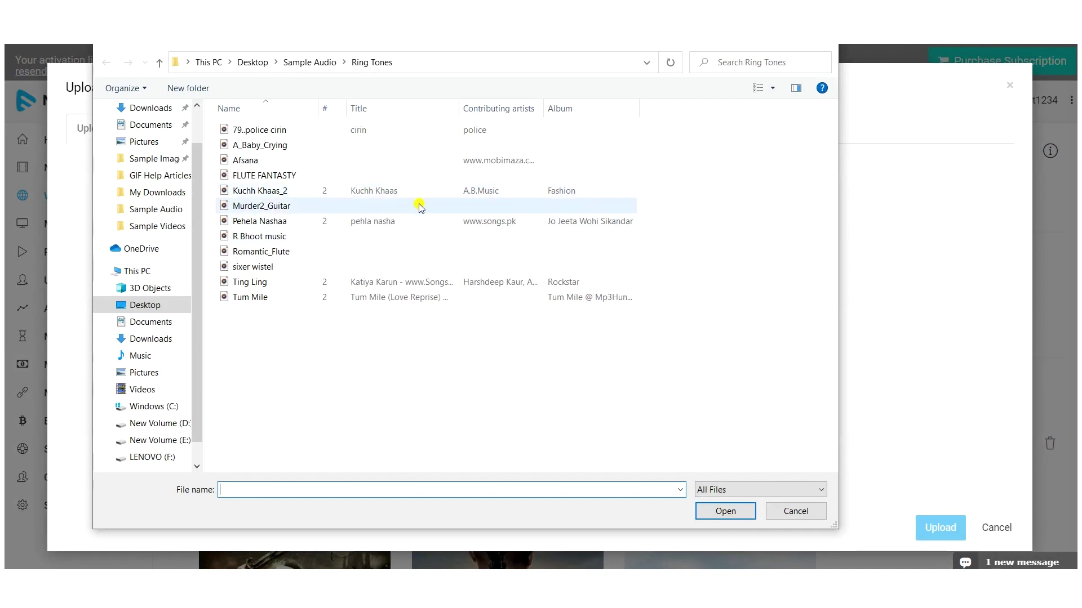
Pick the muvi-squarelogo image from the Desktop's Sample Images folder
scroll(143, 124, up, 1)
click(148, 136)
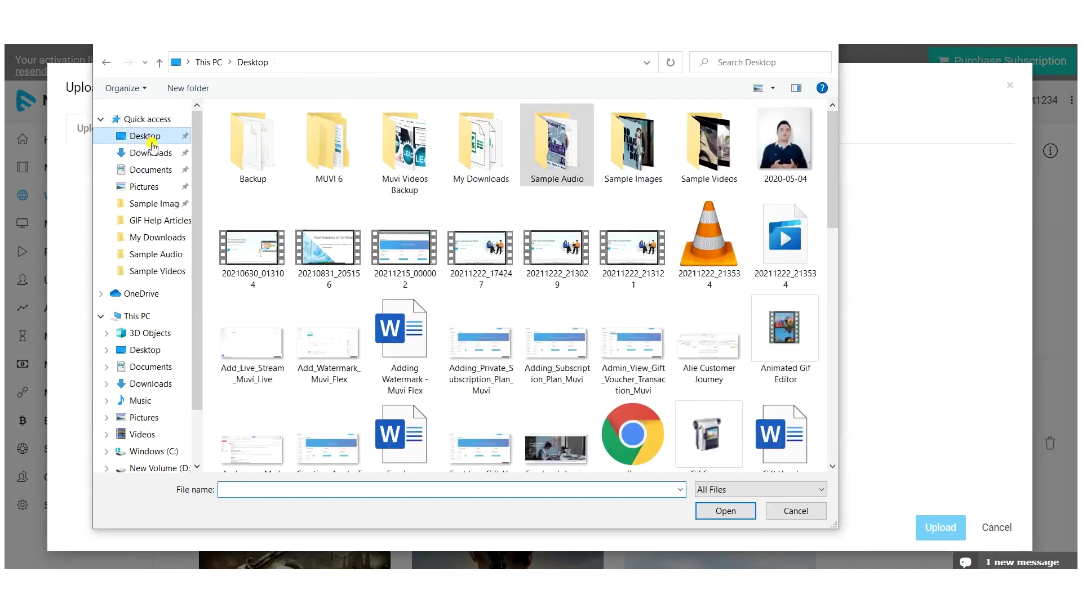
click(648, 138)
double_click(647, 138)
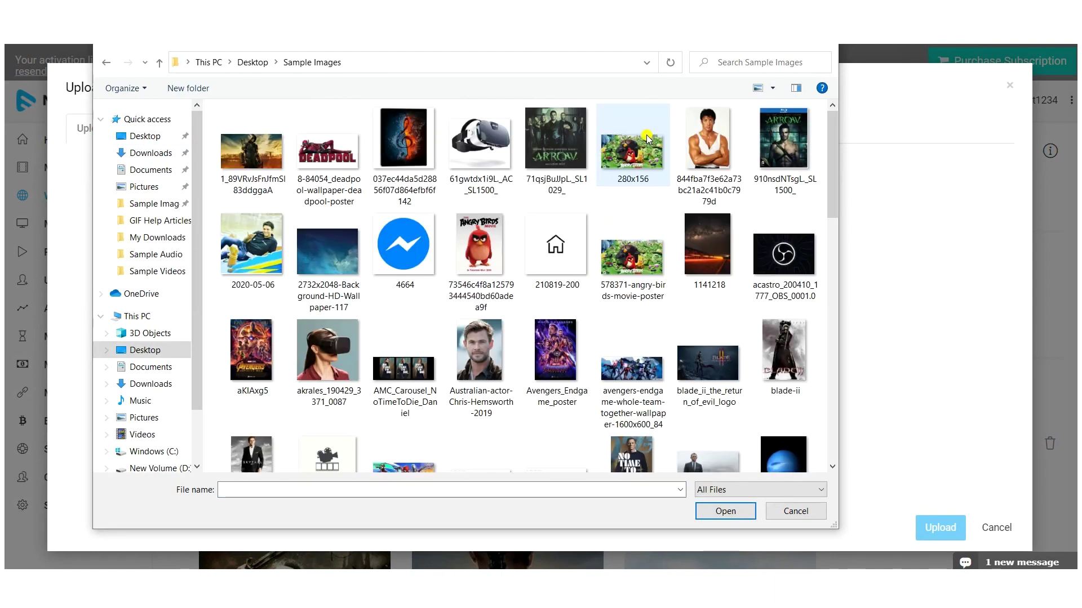
scroll(580, 286, down, 5)
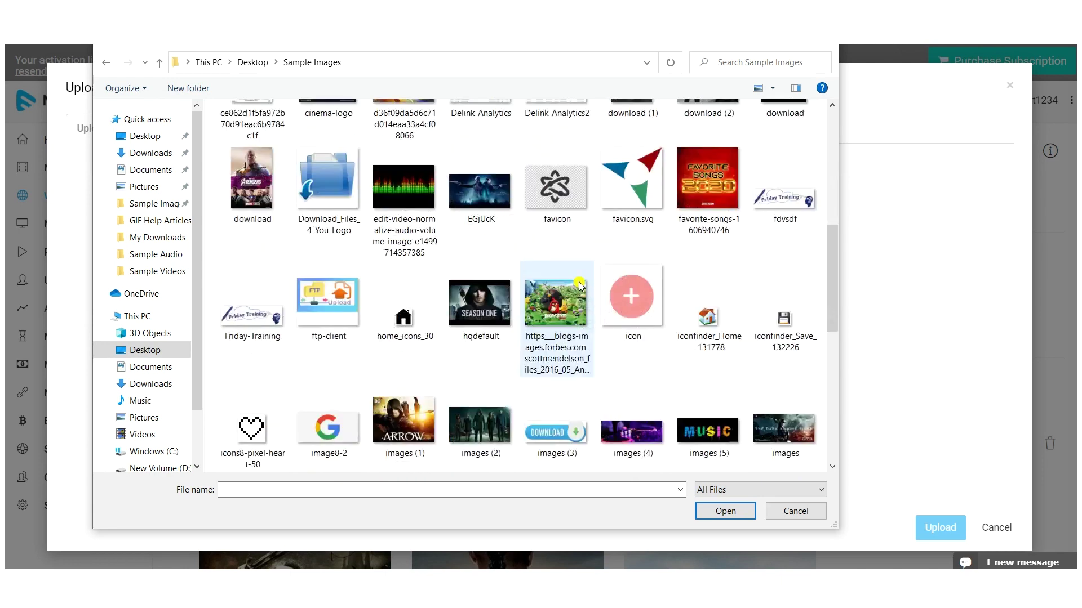
scroll(581, 287, down, 5)
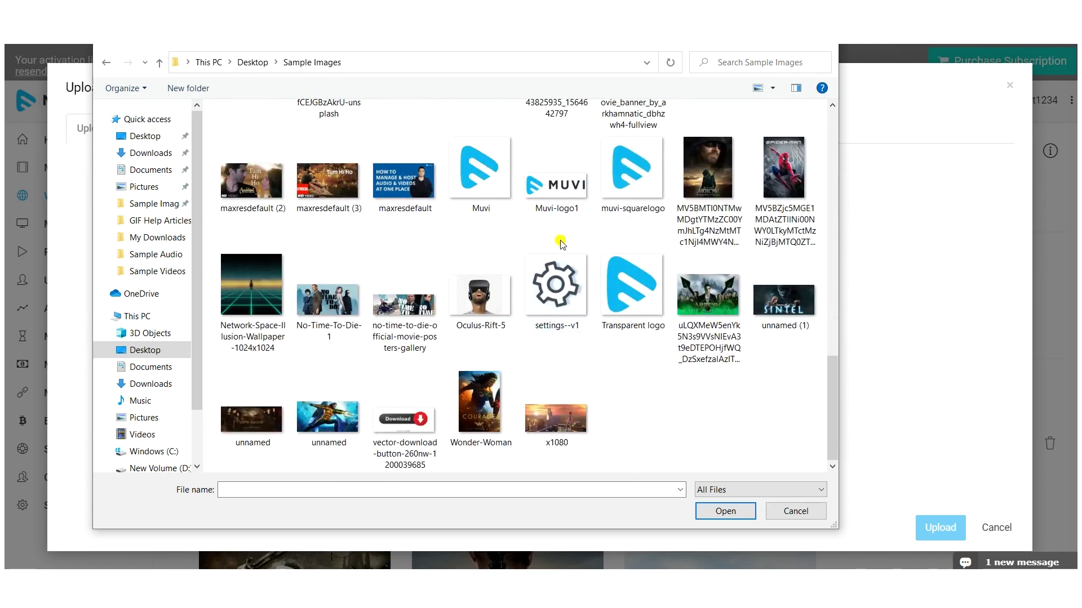
click(635, 163)
double_click(632, 161)
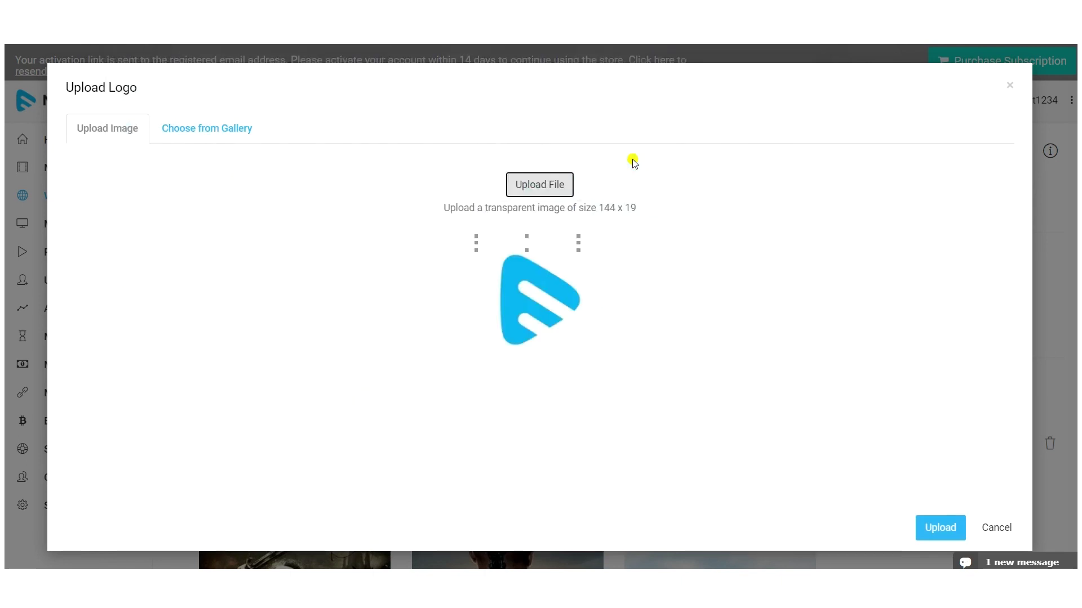
Widen the crop around the Muvi logo and upload it as the homepage logo
drag(575, 252, 559, 300)
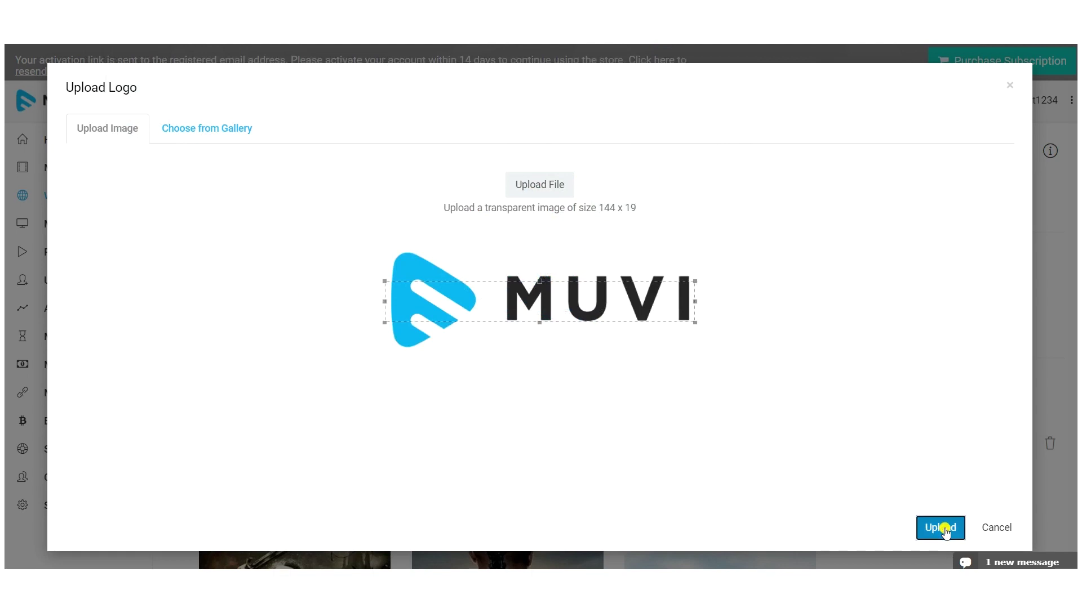
click(940, 527)
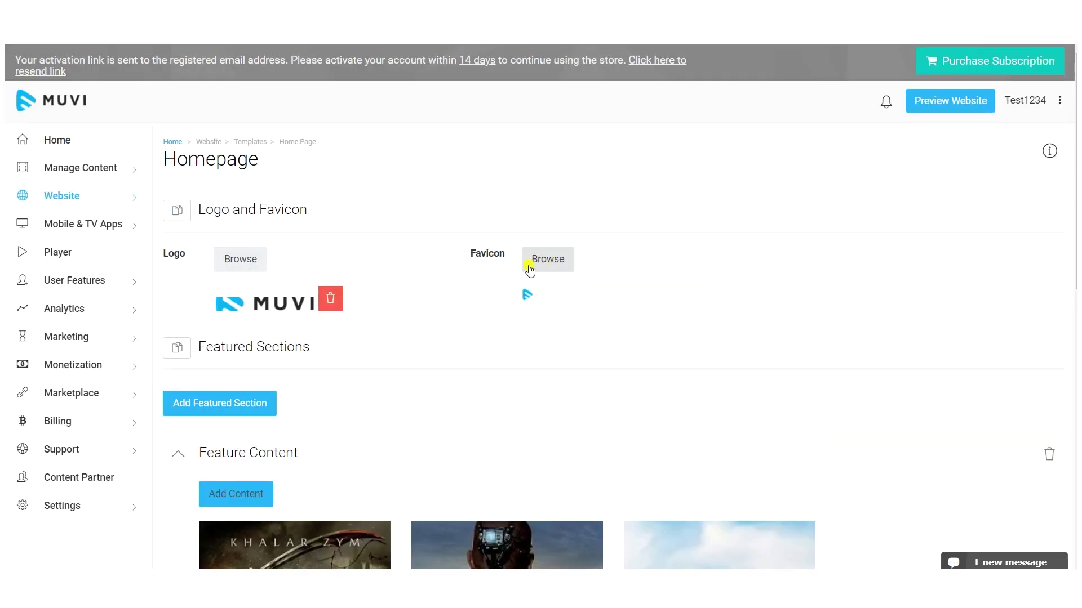
scroll(375, 348, down, 4)
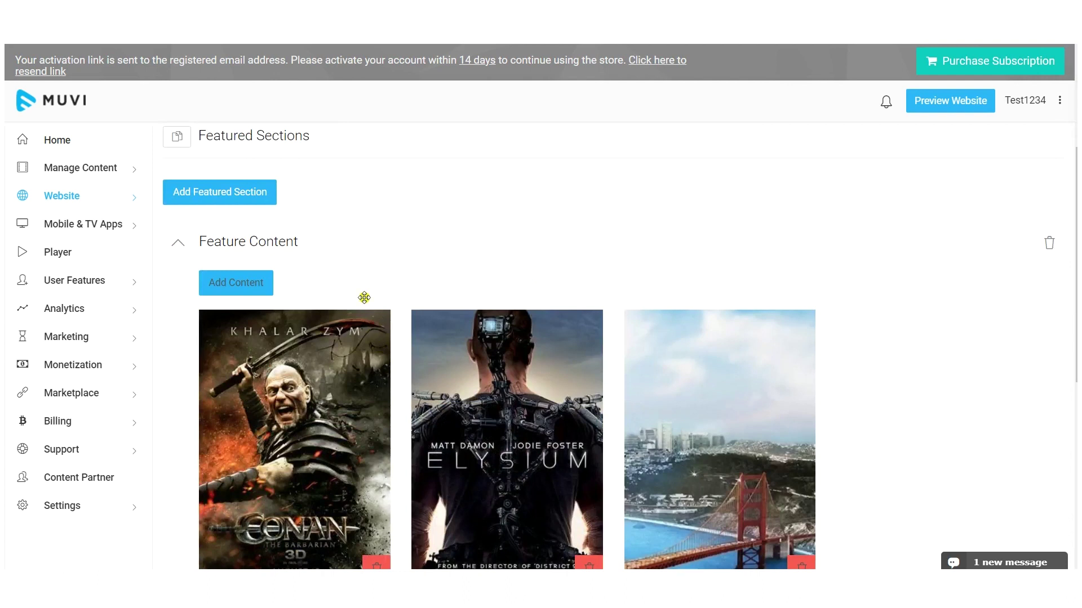
scroll(356, 269, up, 3)
scroll(358, 274, down, 3)
scroll(359, 274, up, 2)
scroll(357, 274, up, 2)
scroll(360, 274, down, 2)
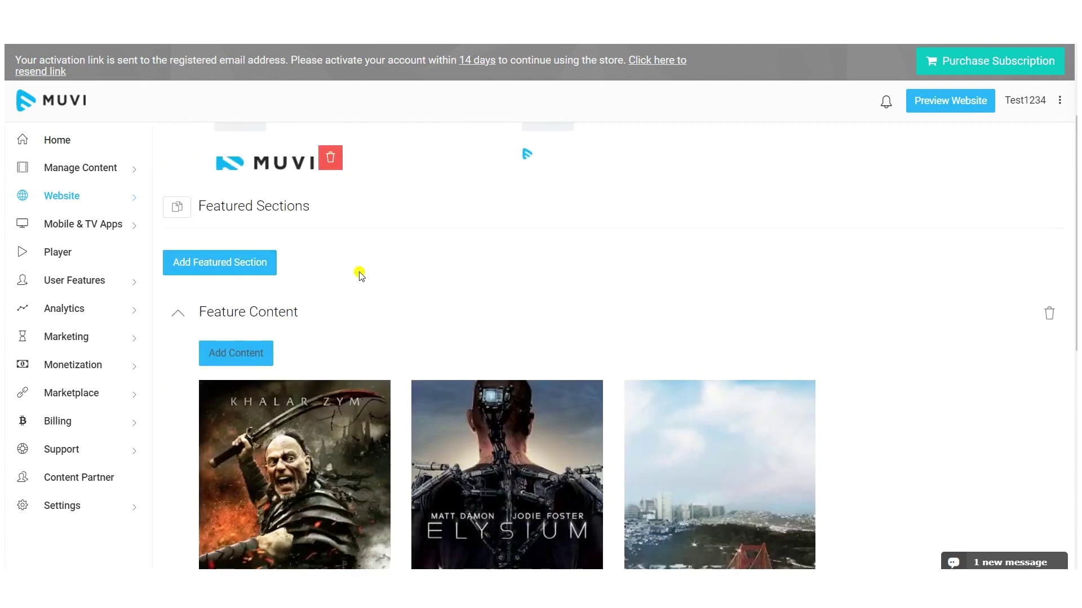
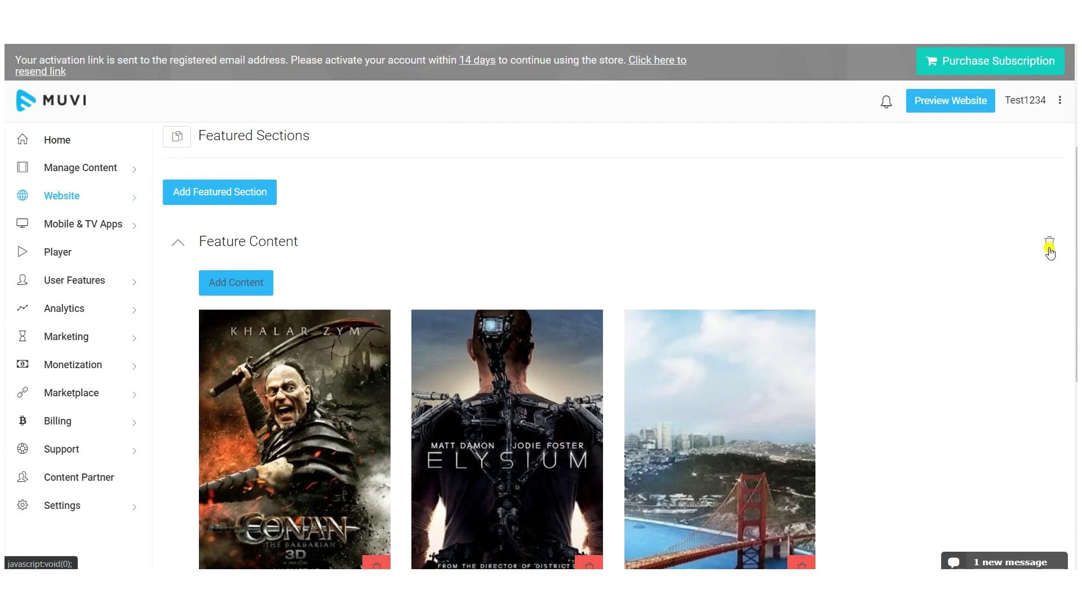
Delete both existing homepage featured sections, including Feature Content, confirming each deletion
click(1050, 247)
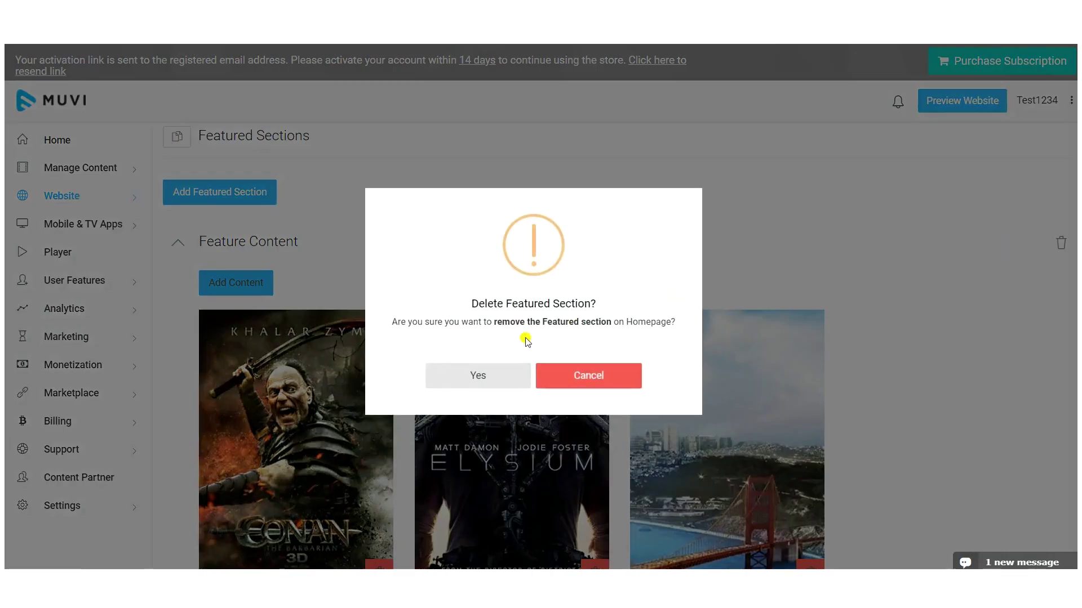
click(476, 372)
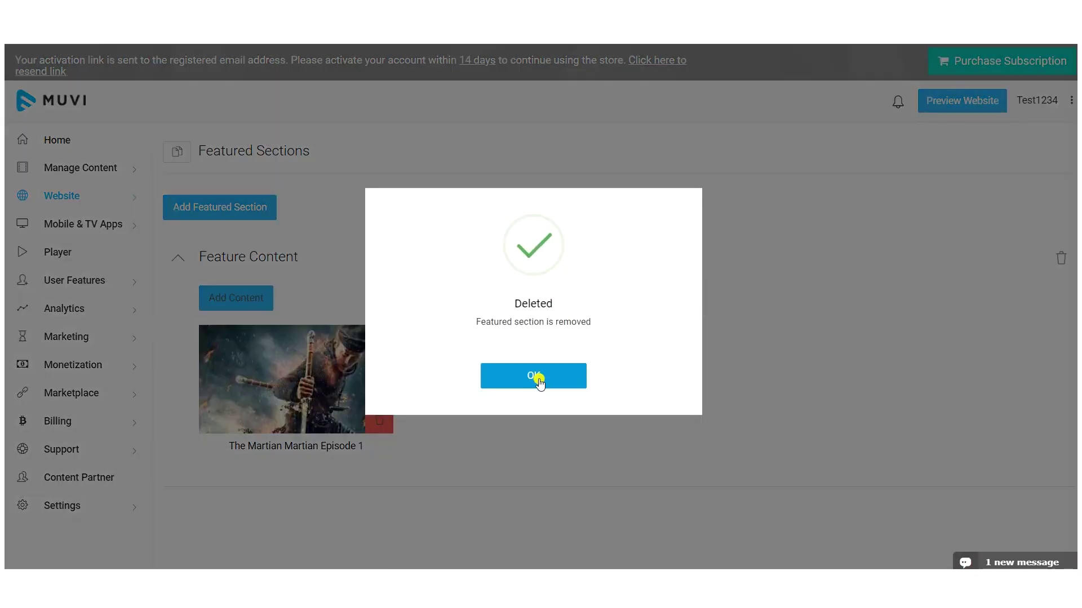
click(533, 377)
scroll(1045, 260, up, 1)
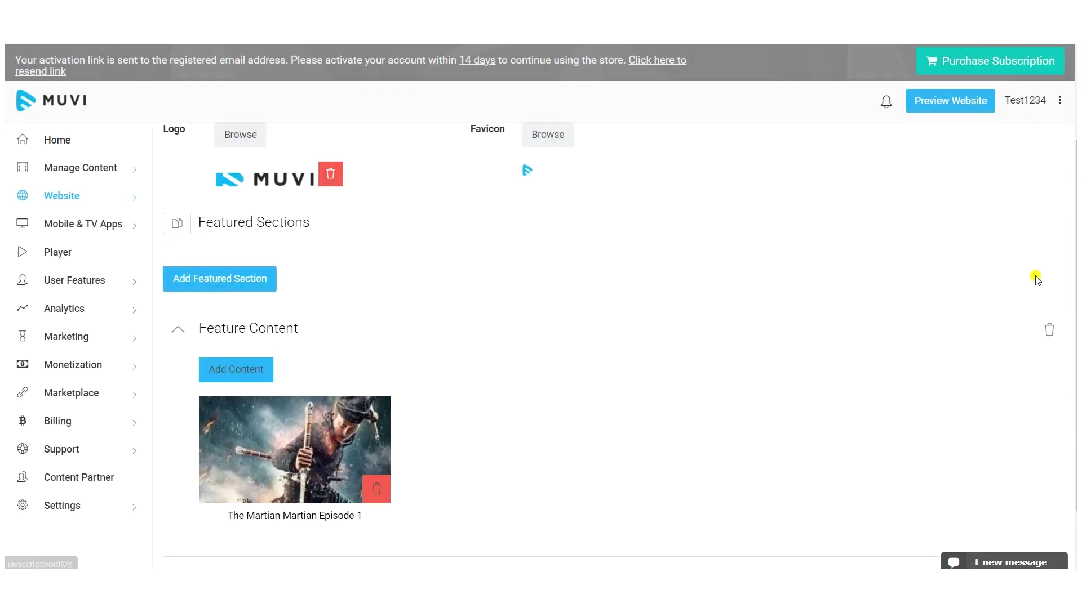
click(1050, 331)
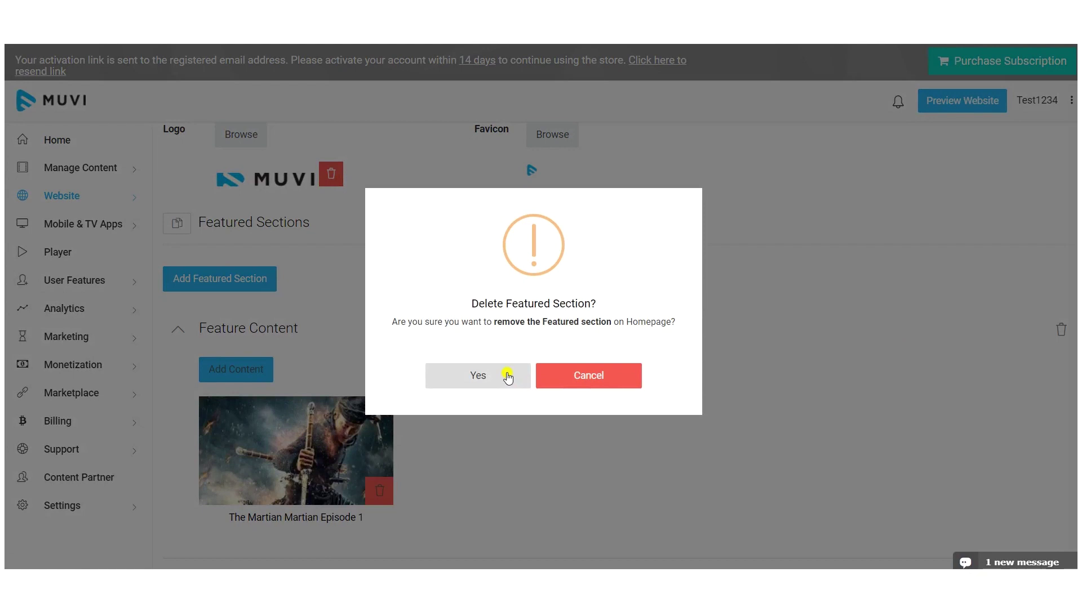
click(507, 374)
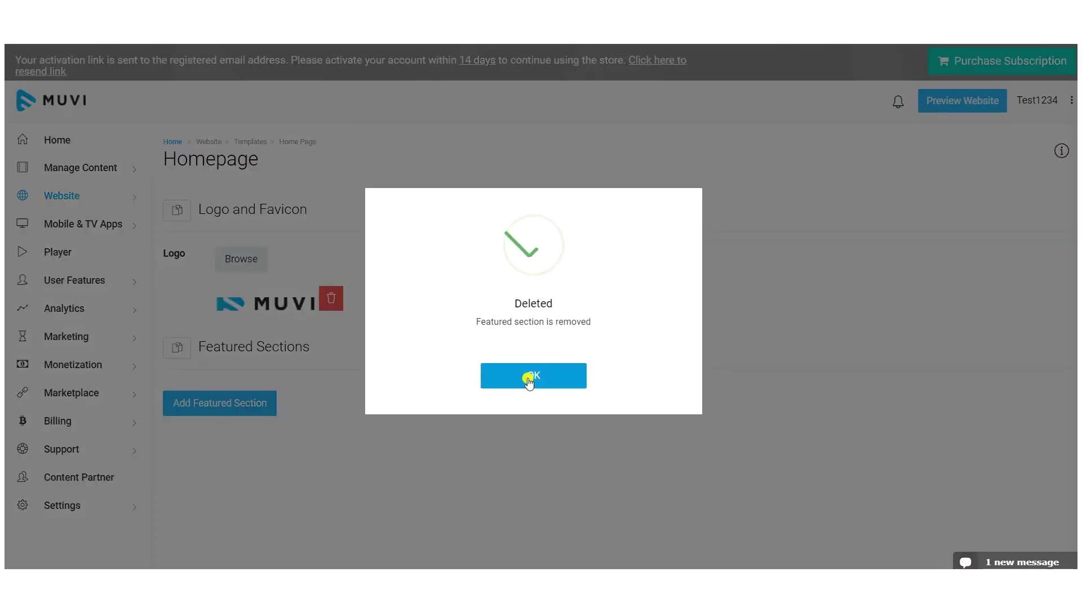
click(530, 375)
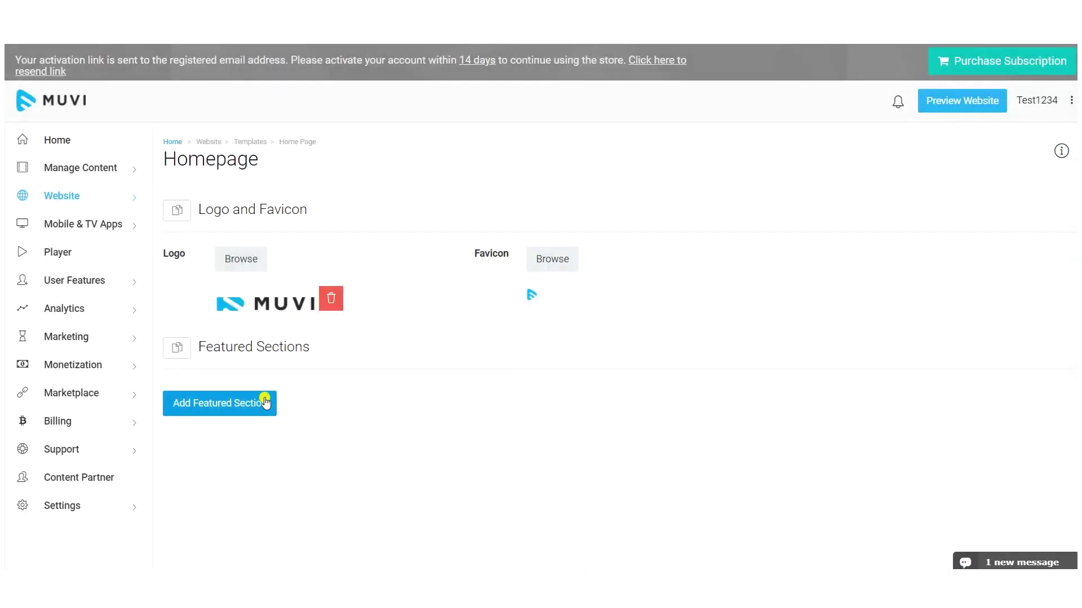
click(265, 401)
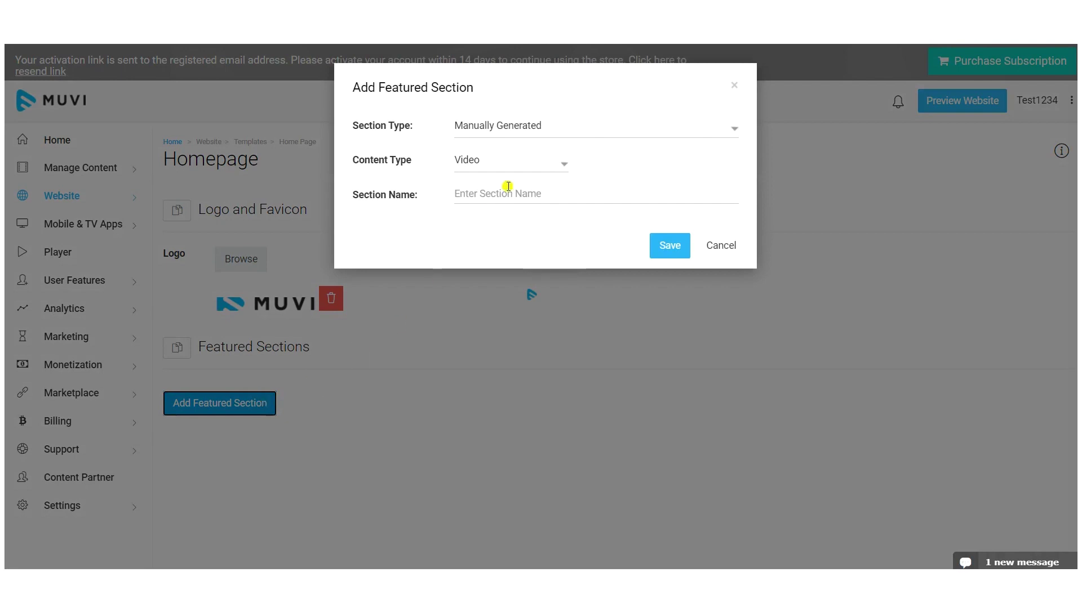
Create a Manually Generated featured section with content type Audio named 'New Audio' and save it
click(537, 124)
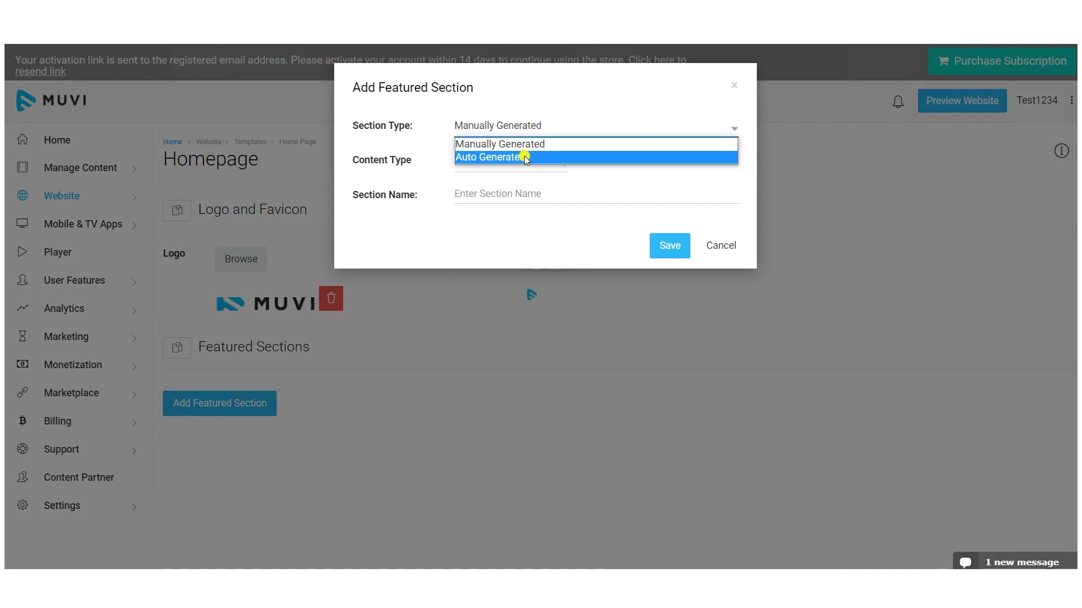
click(524, 145)
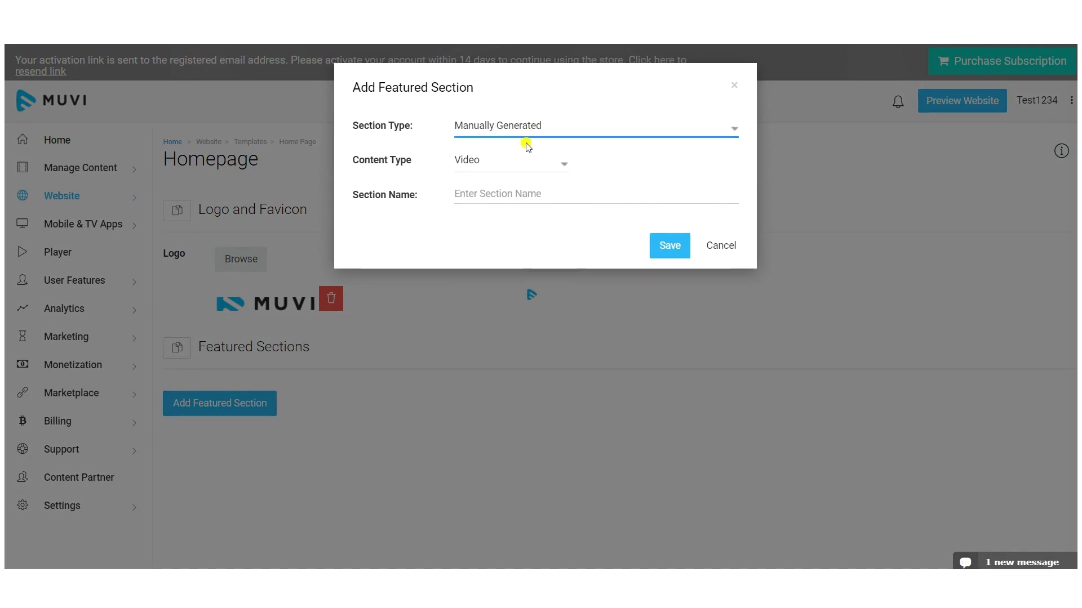
click(514, 164)
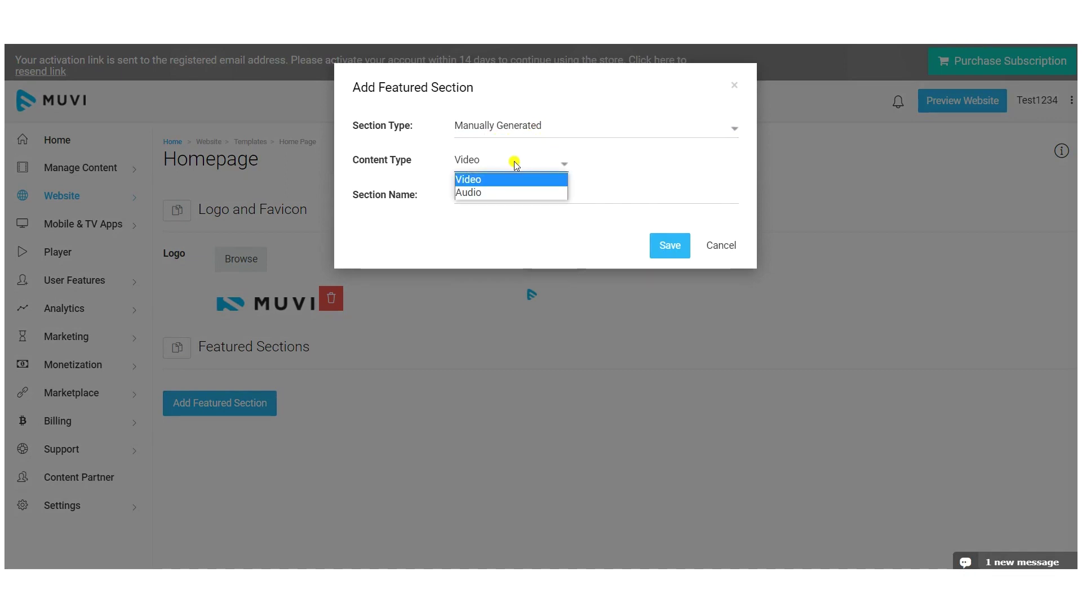
click(495, 191)
click(499, 192)
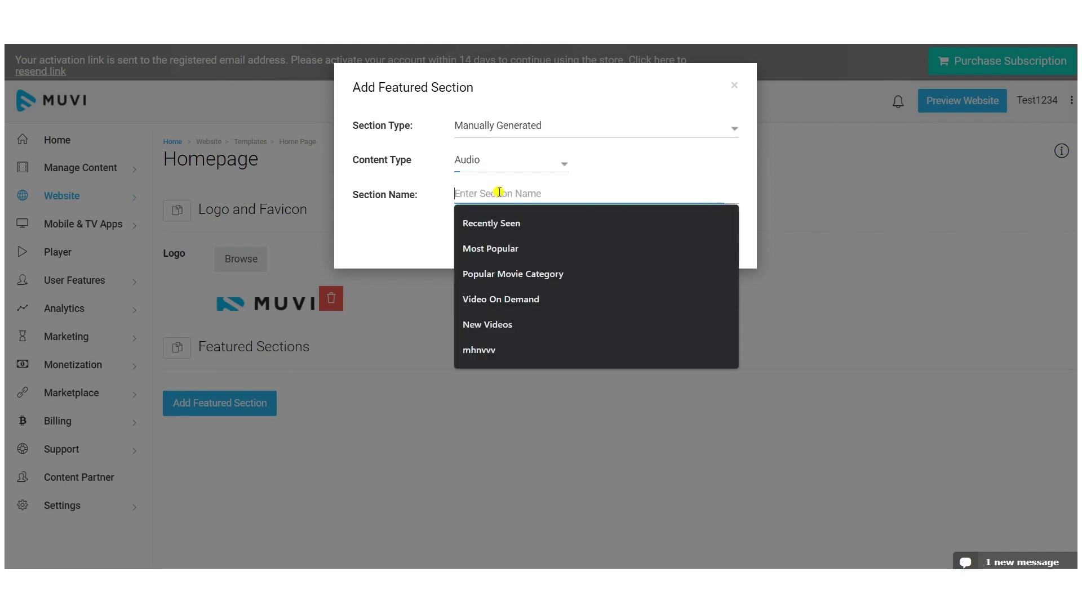
text(test)
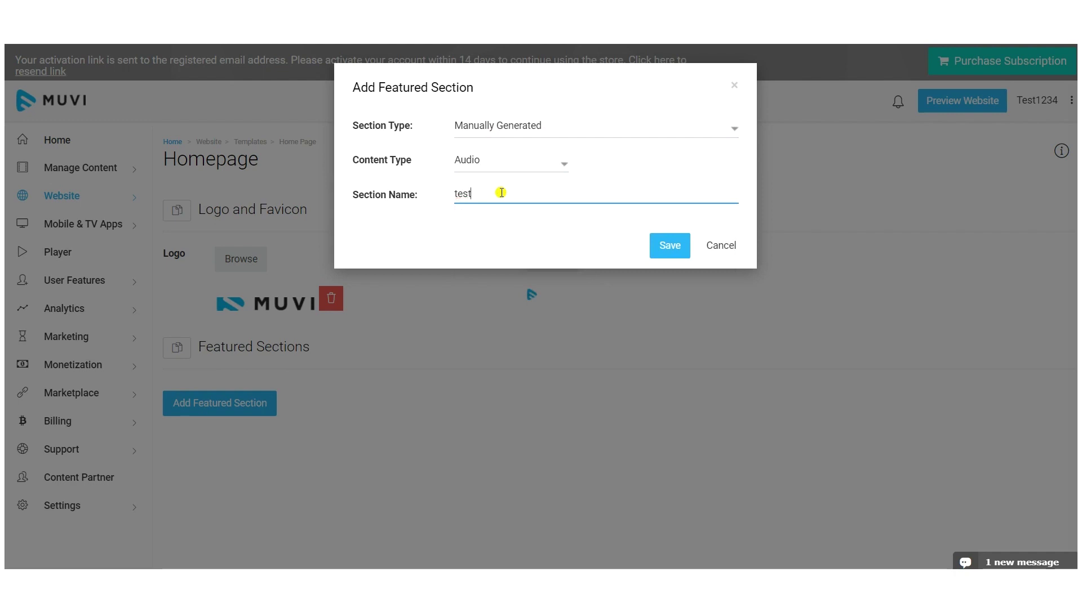
key(BackSpace)
key(BackSpace)
key(BackSpace)
key(BackSpace)
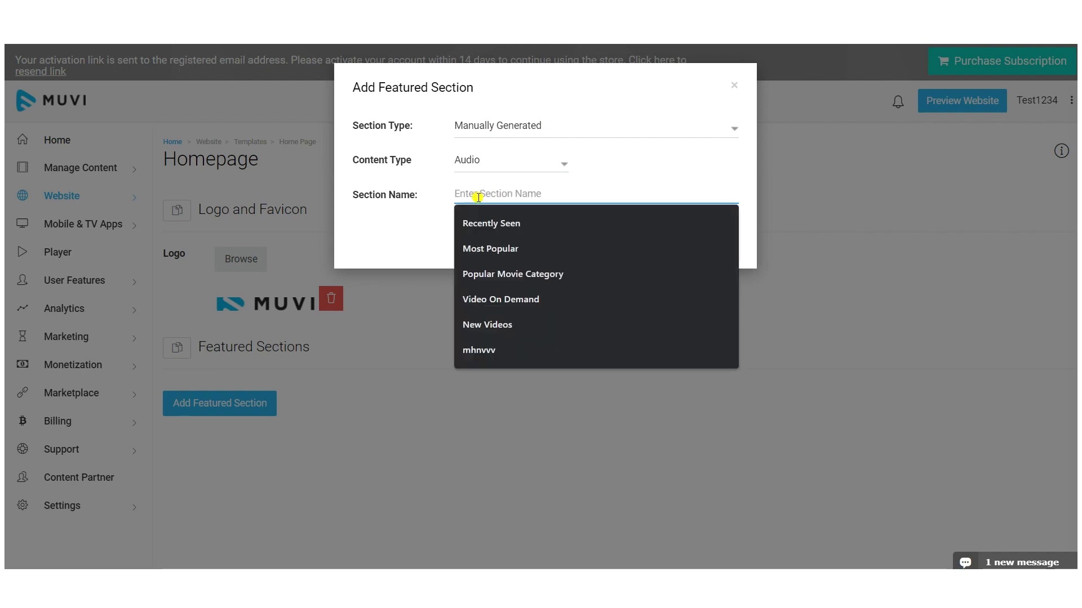
text(New)
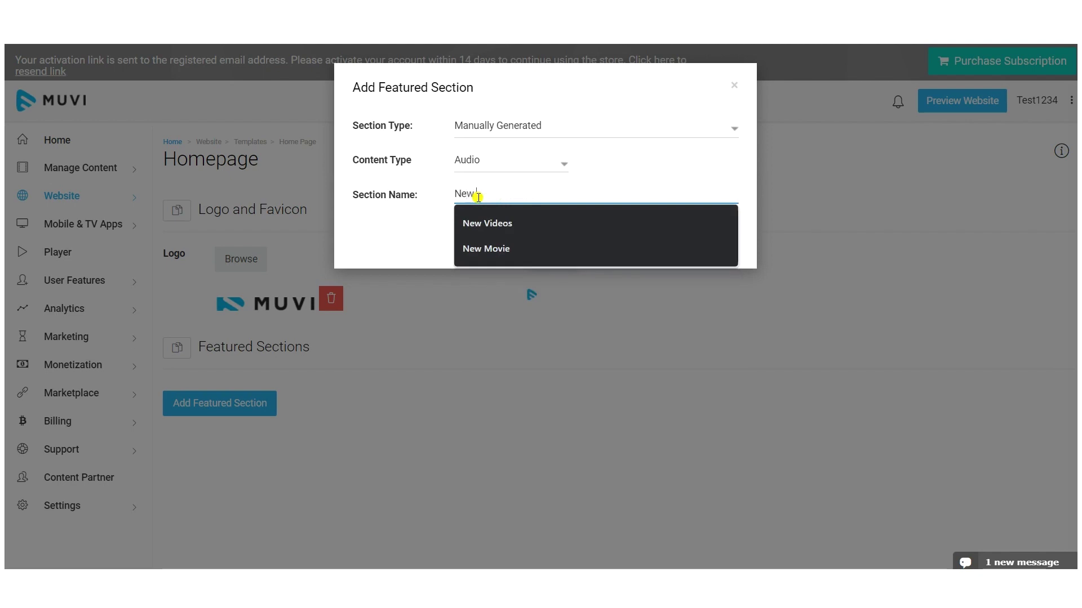
text( Audio)
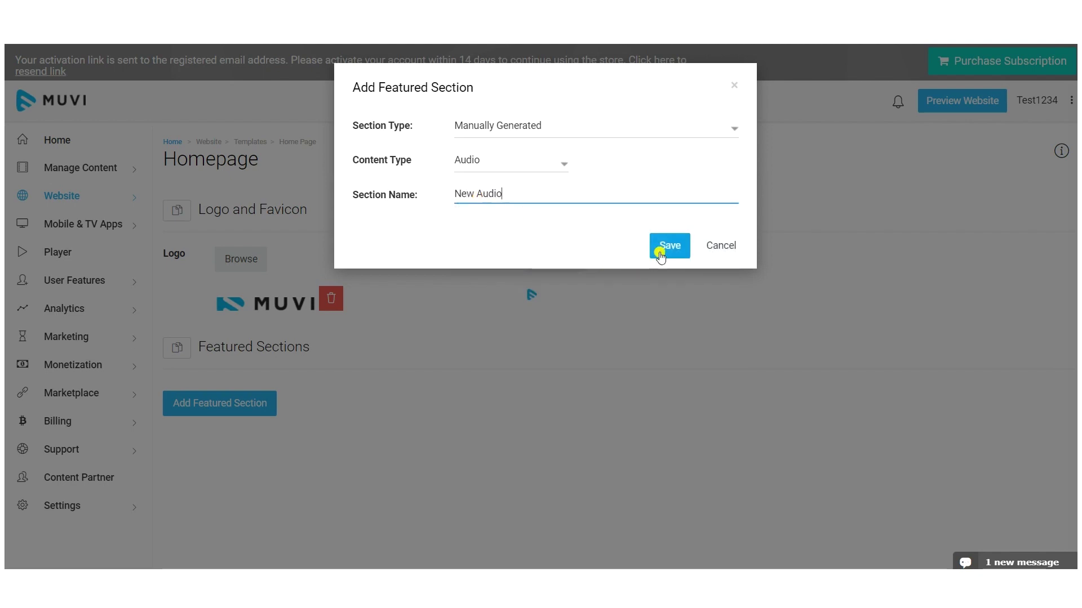
click(666, 252)
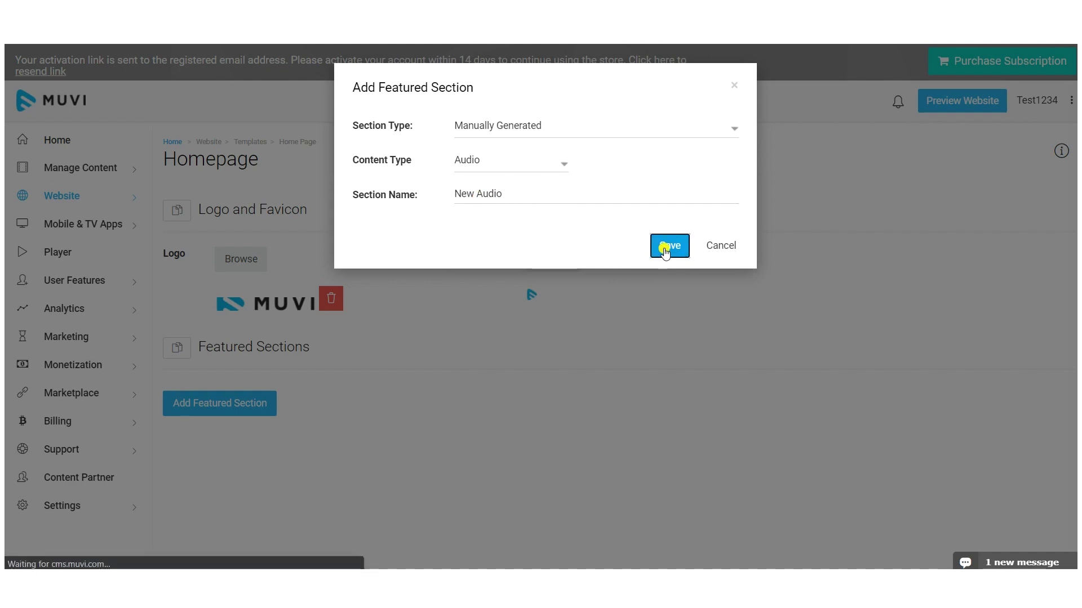
scroll(372, 451, down, 2)
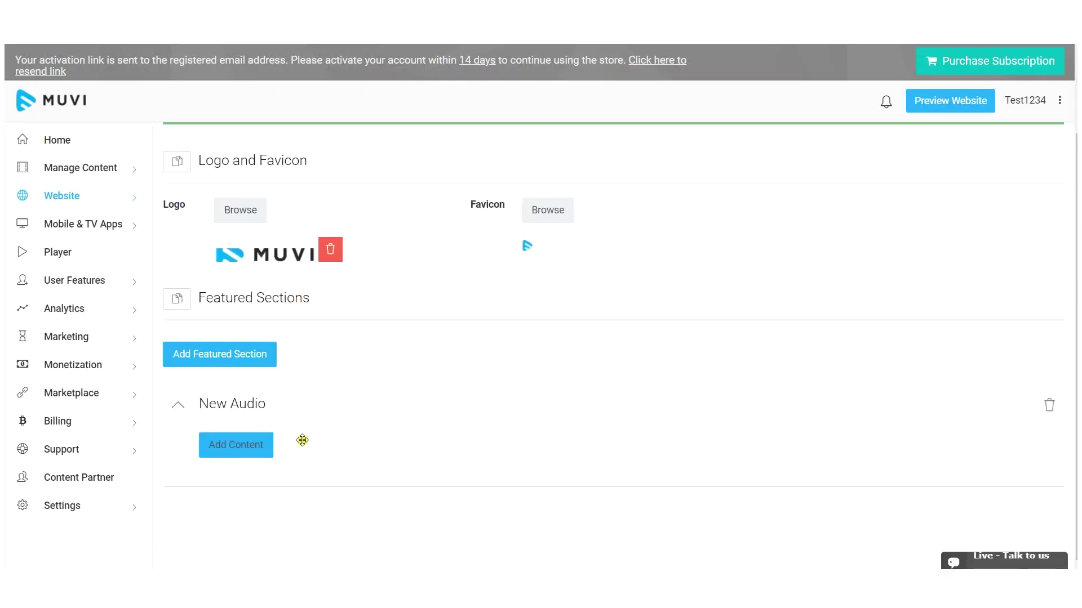
Add test789 to the New Audio featured section
click(257, 451)
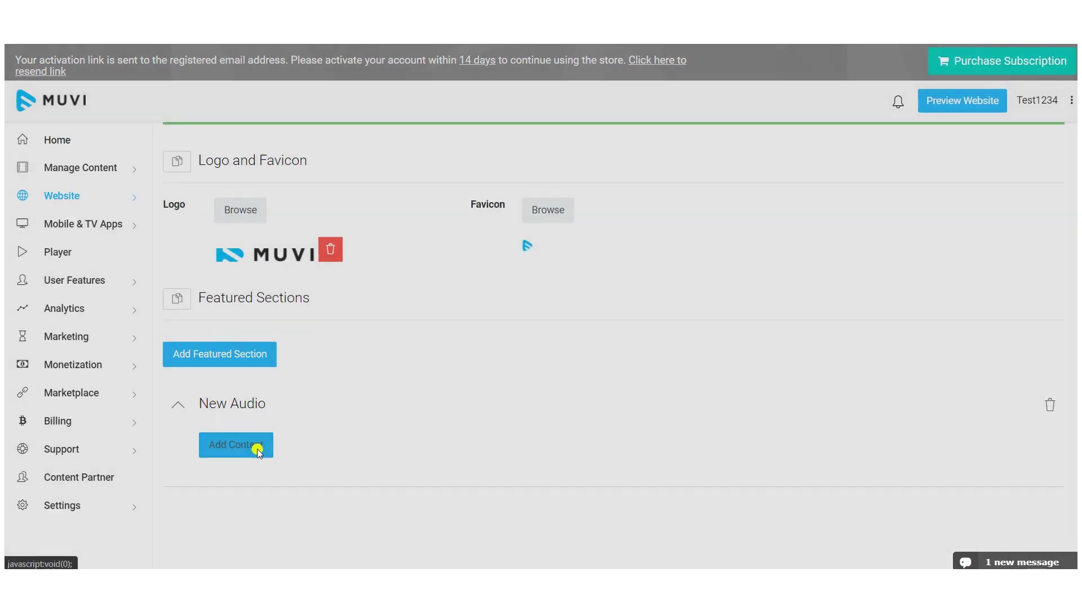
click(476, 125)
text(te)
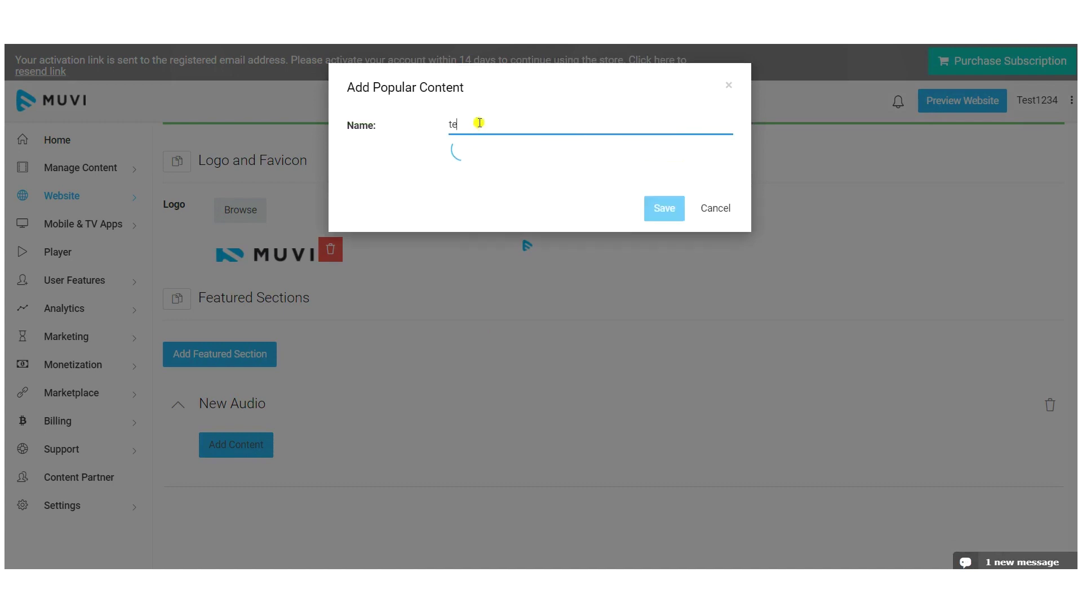
text(st789)
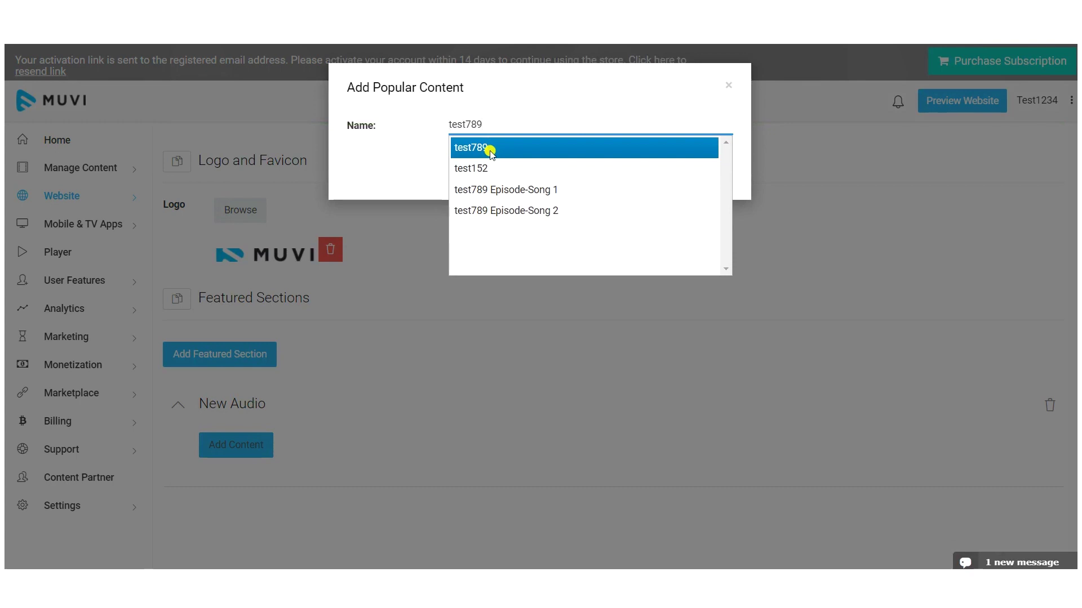
click(490, 149)
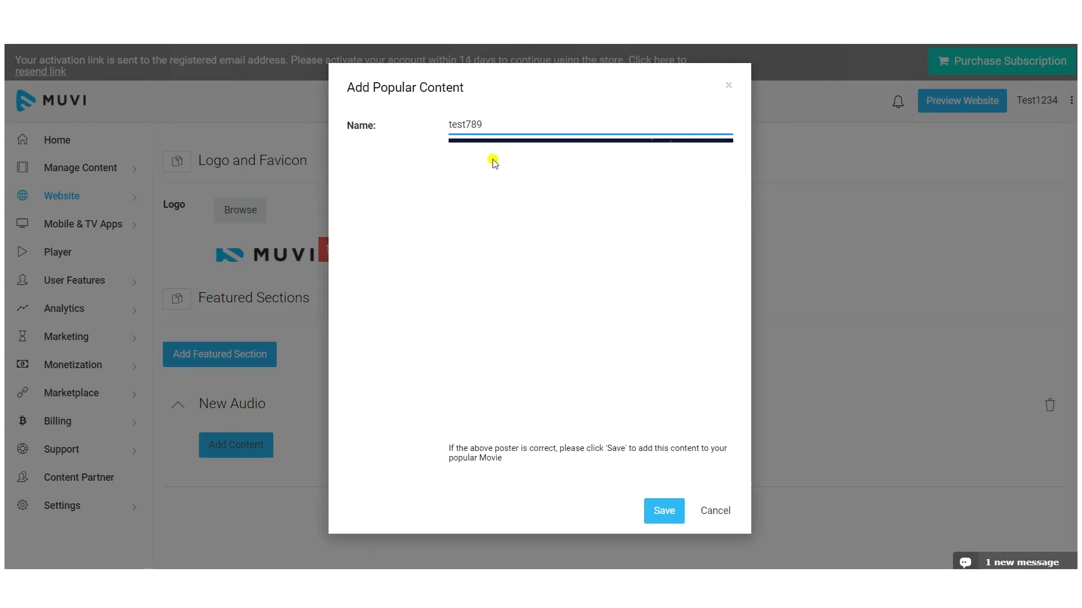
click(664, 512)
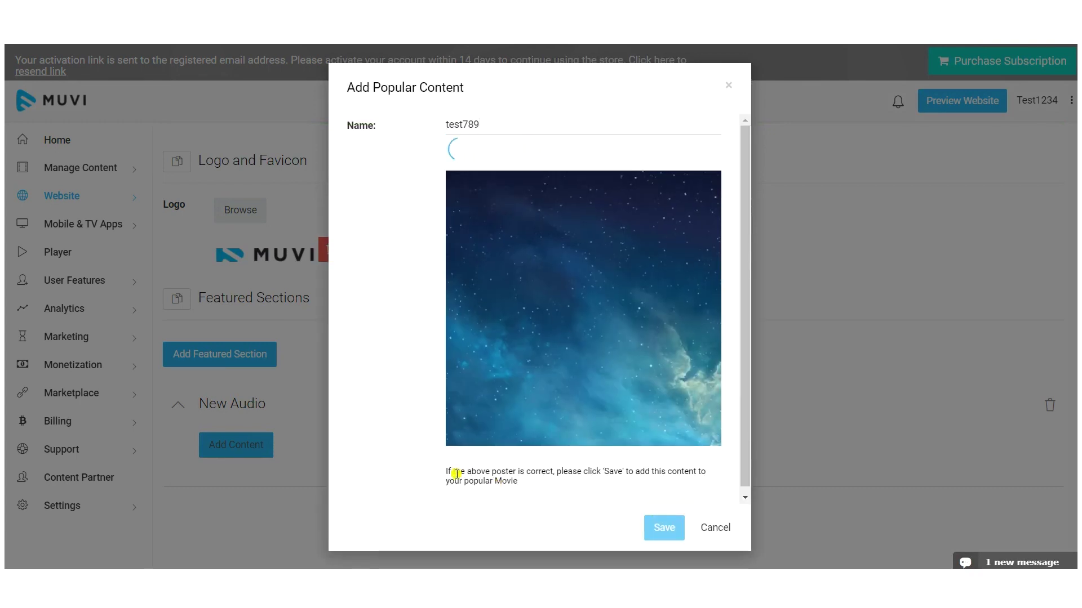
scroll(401, 444, down, 4)
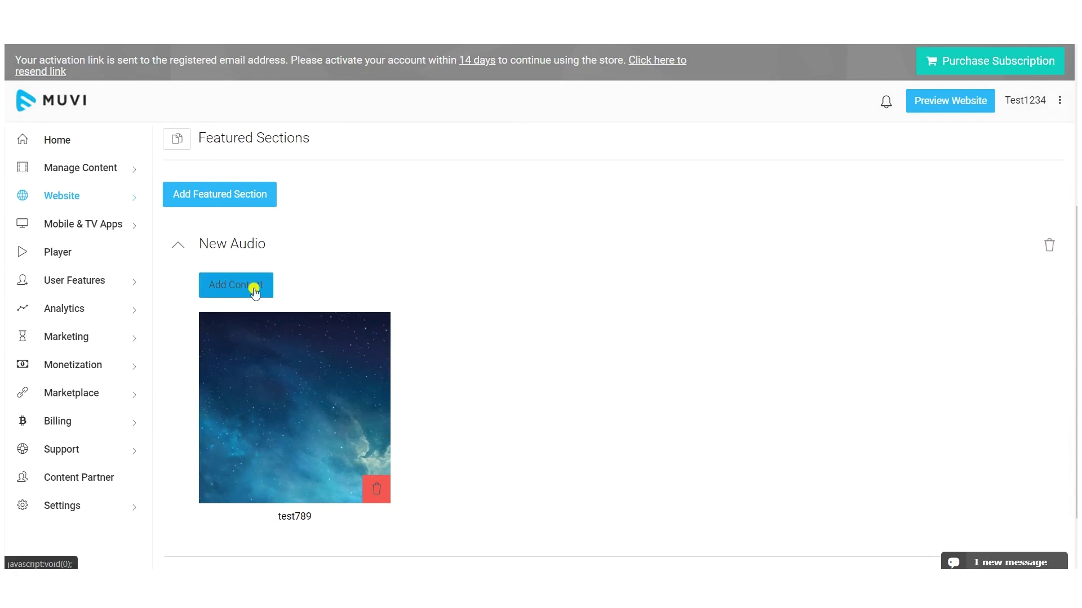
Add test152 to New Audio as its second item
click(255, 291)
click(478, 127)
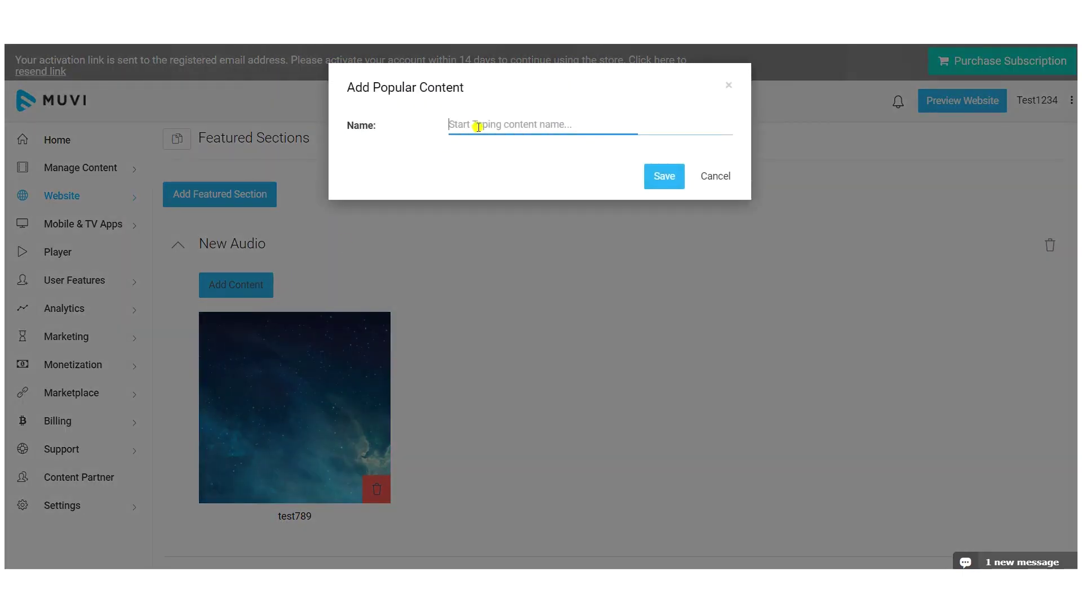
text(test152)
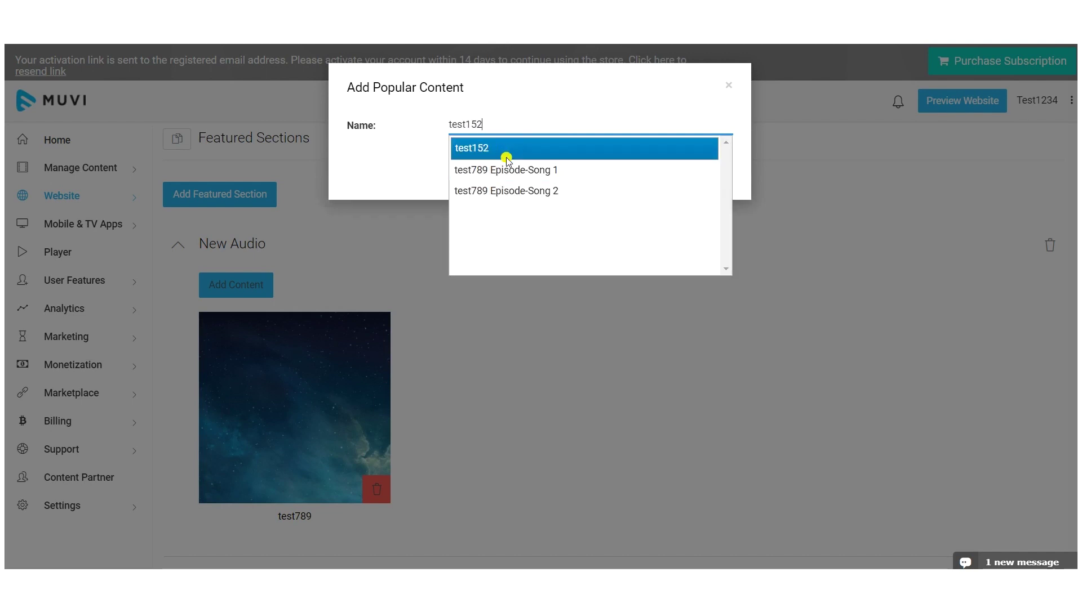
click(505, 148)
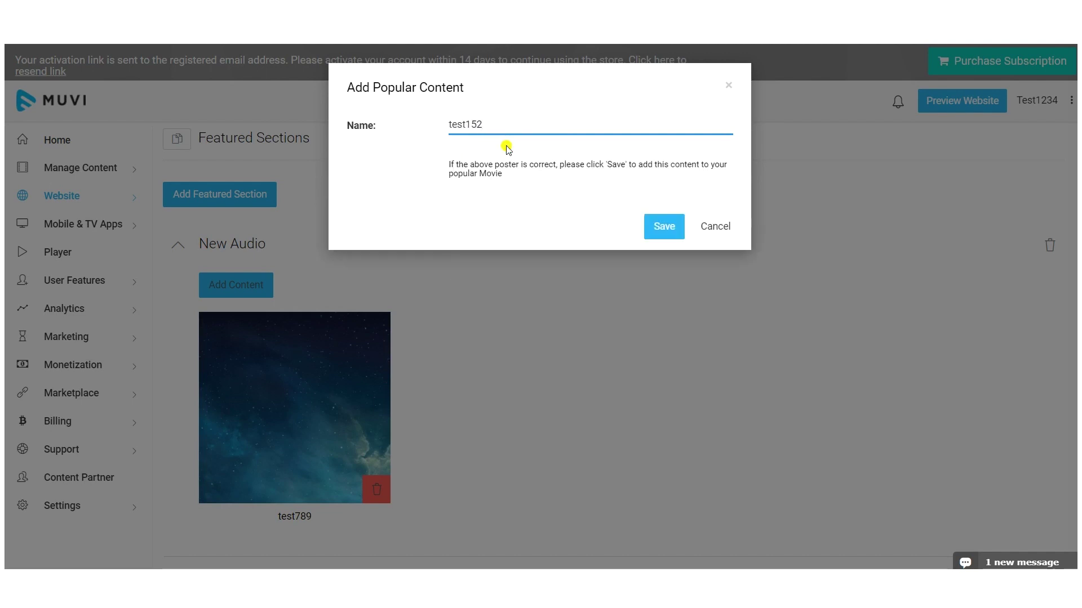
click(663, 385)
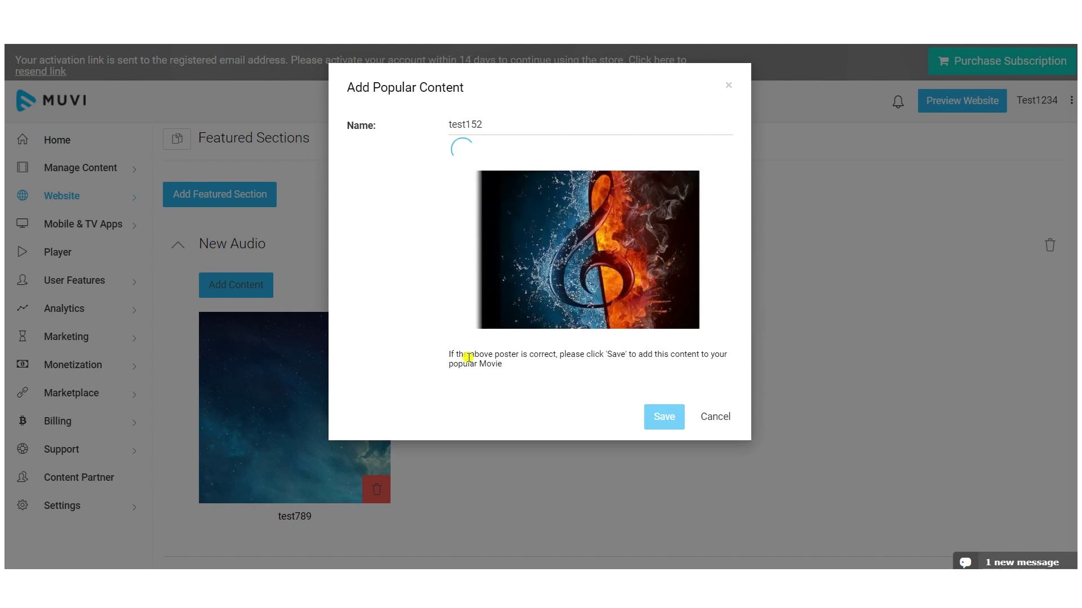
scroll(564, 395, down, 1)
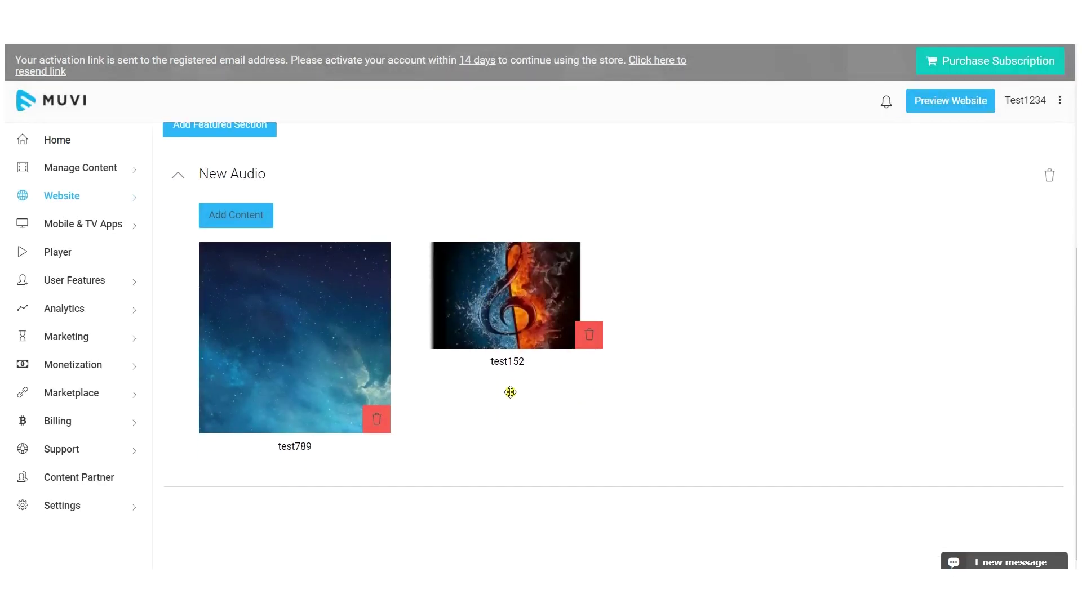
scroll(503, 385, up, 2)
scroll(503, 385, down, 2)
scroll(503, 384, up, 2)
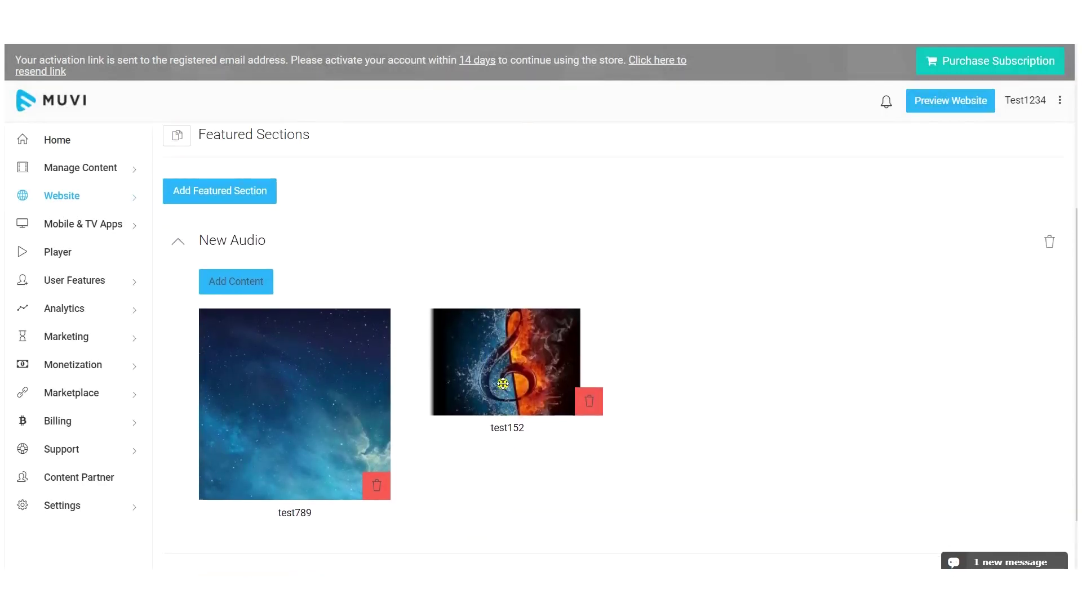
scroll(503, 385, down, 1)
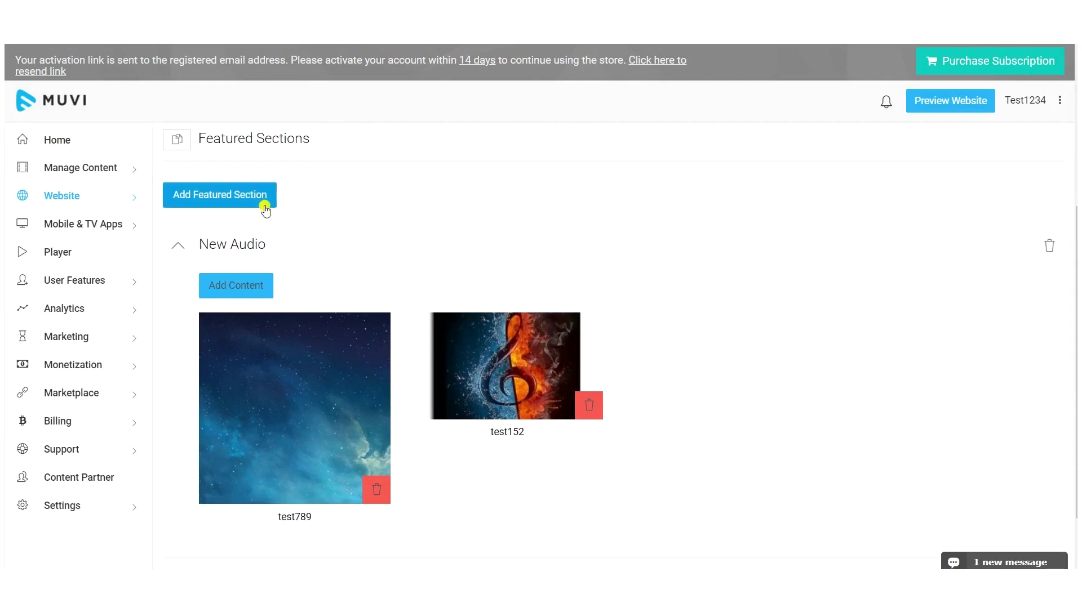
click(265, 206)
click(495, 127)
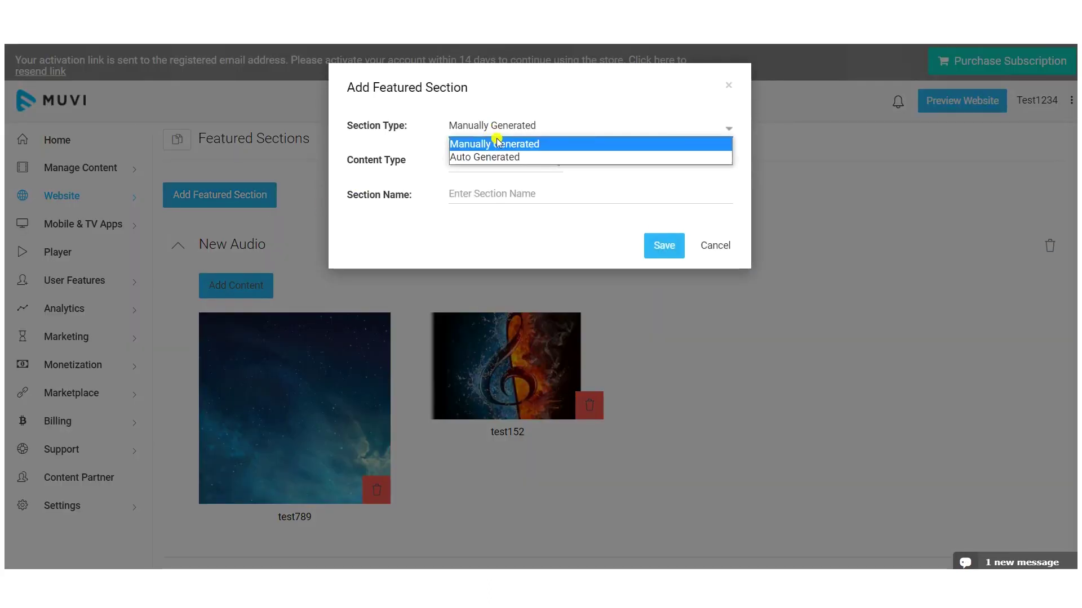
click(499, 162)
click(489, 164)
click(482, 191)
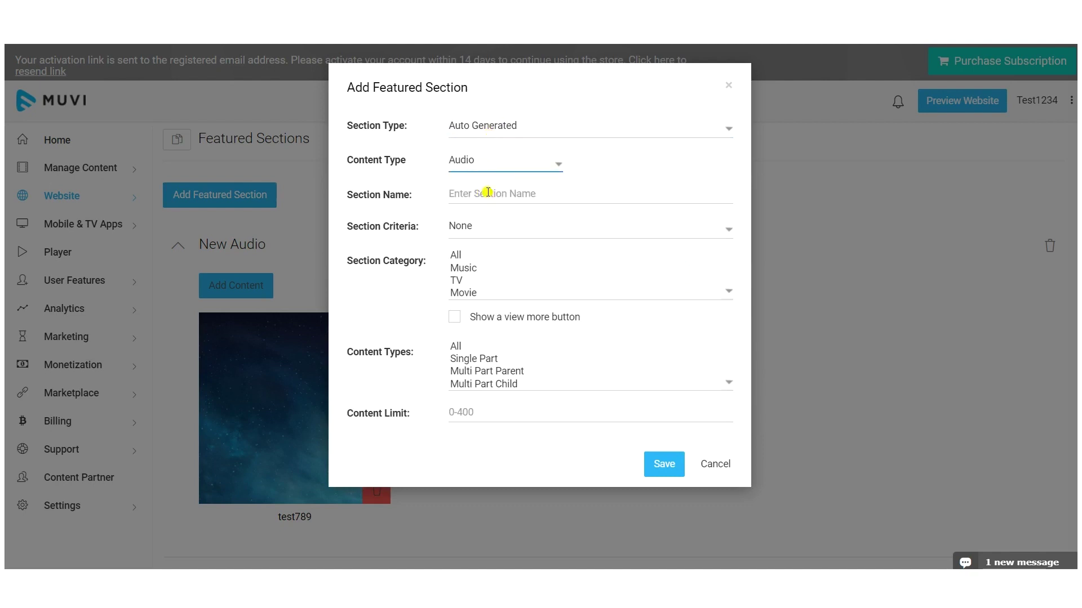
click(464, 226)
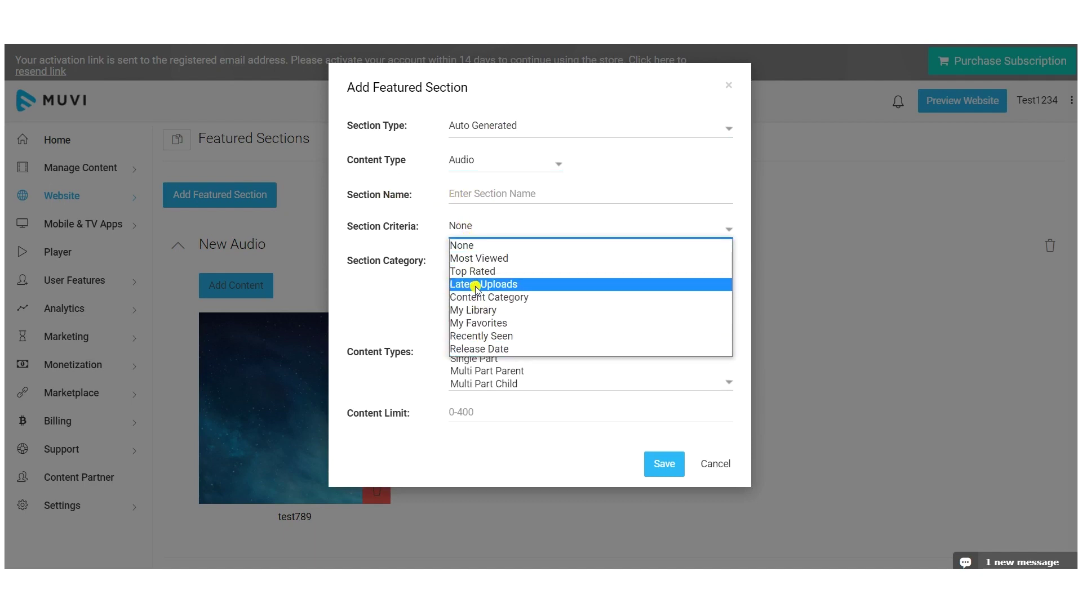
click(474, 261)
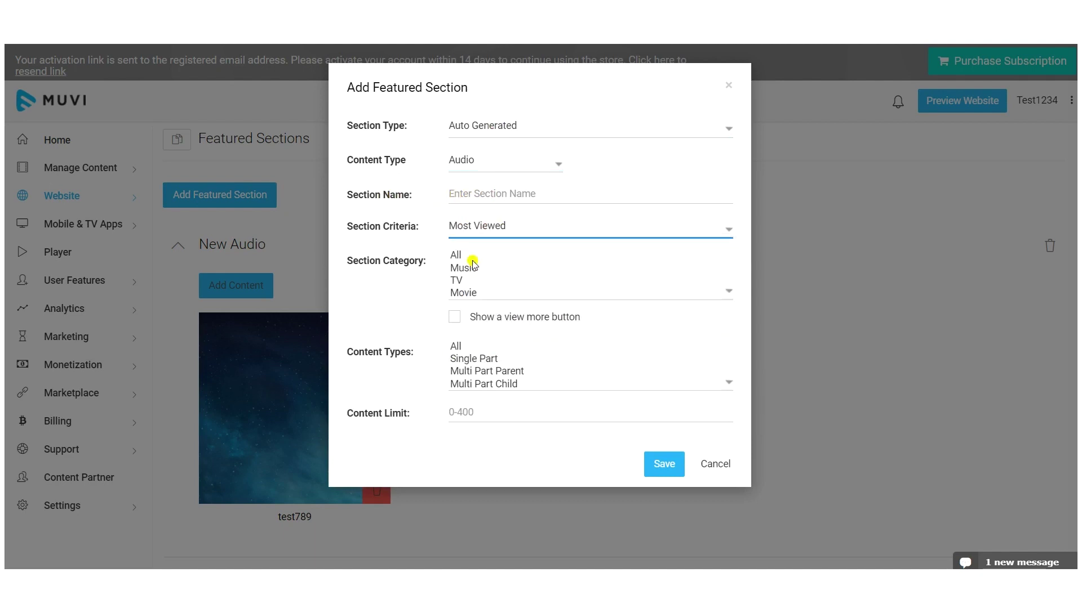
click(487, 231)
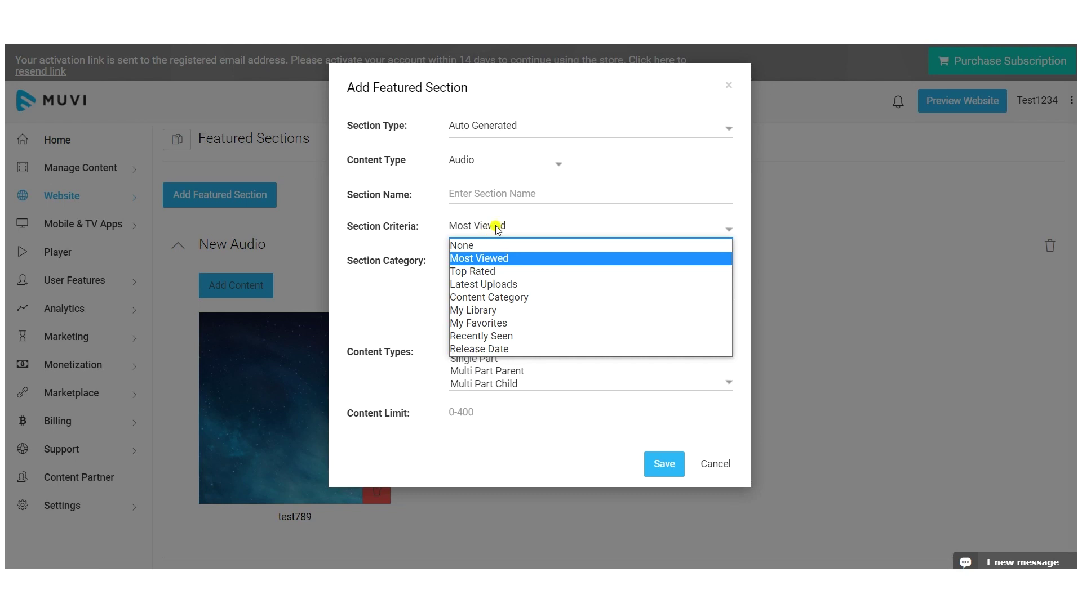
click(728, 85)
click(728, 85)
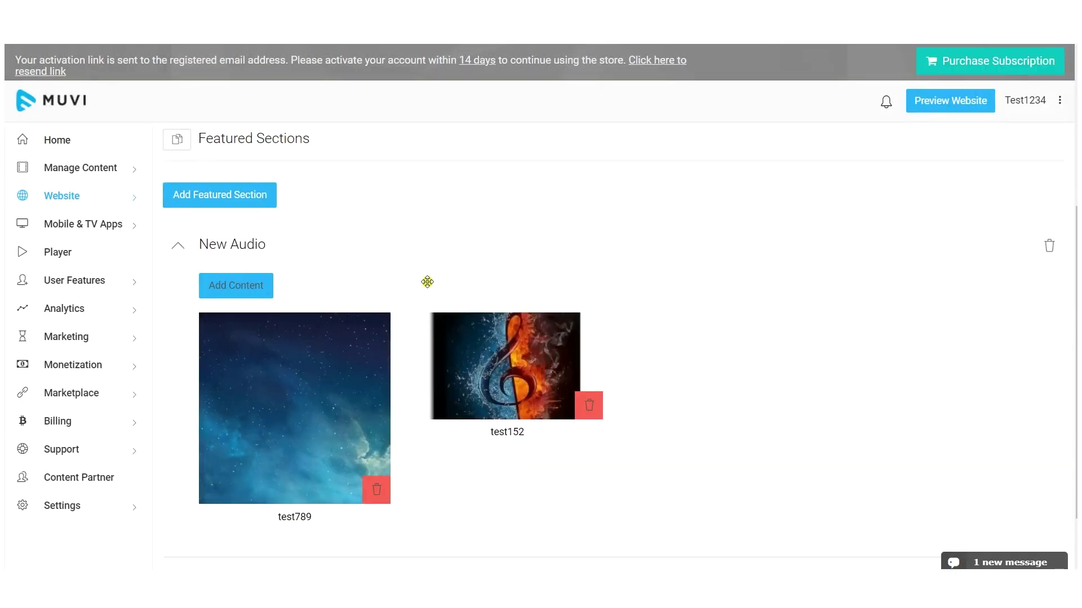
scroll(427, 281, up, 3)
scroll(431, 285, down, 4)
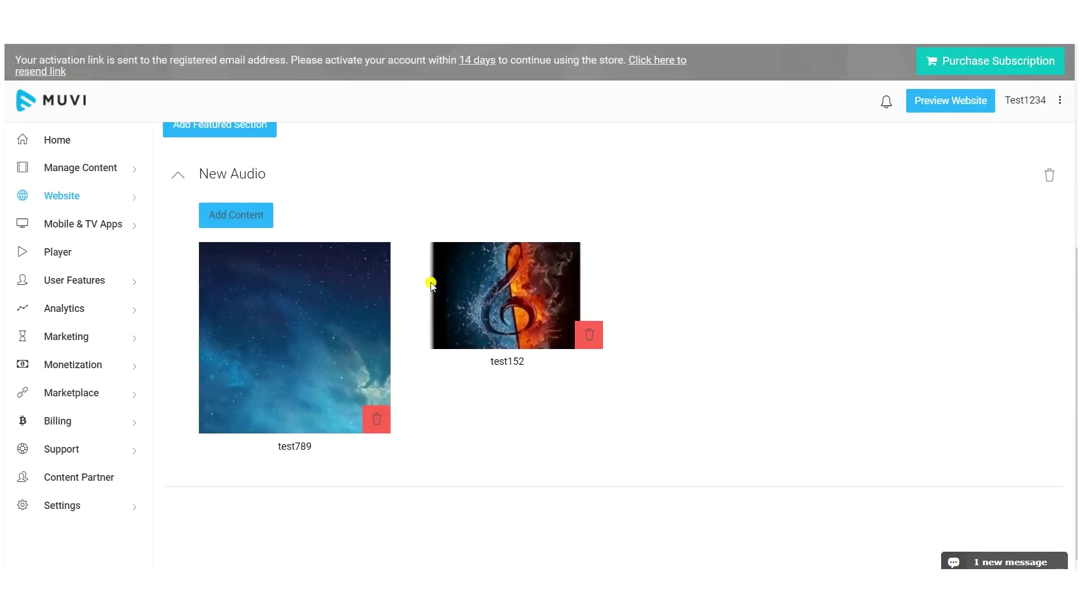
scroll(430, 284, up, 6)
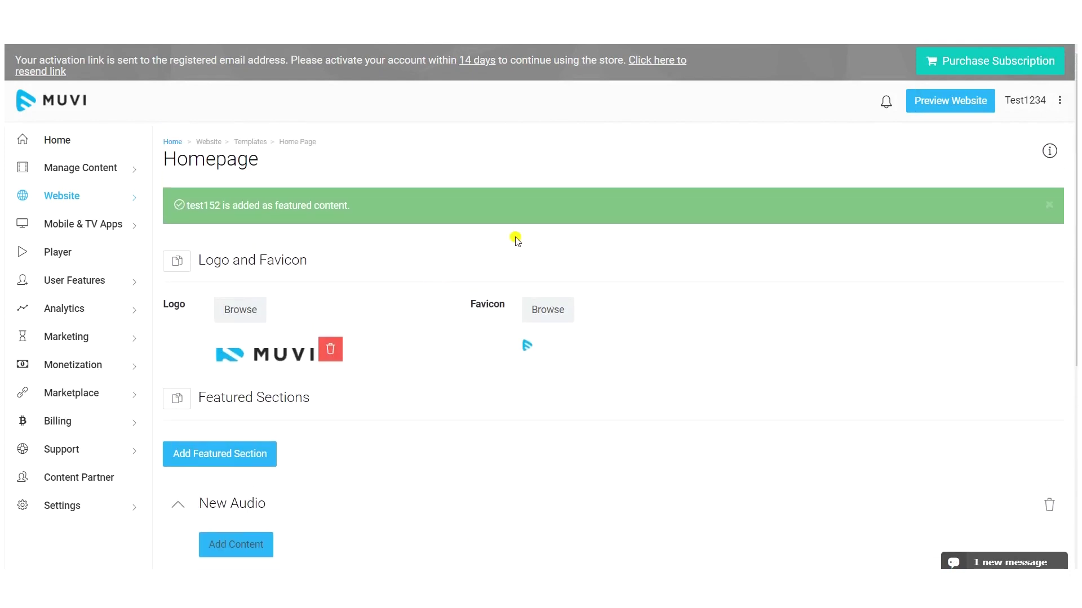
click(945, 103)
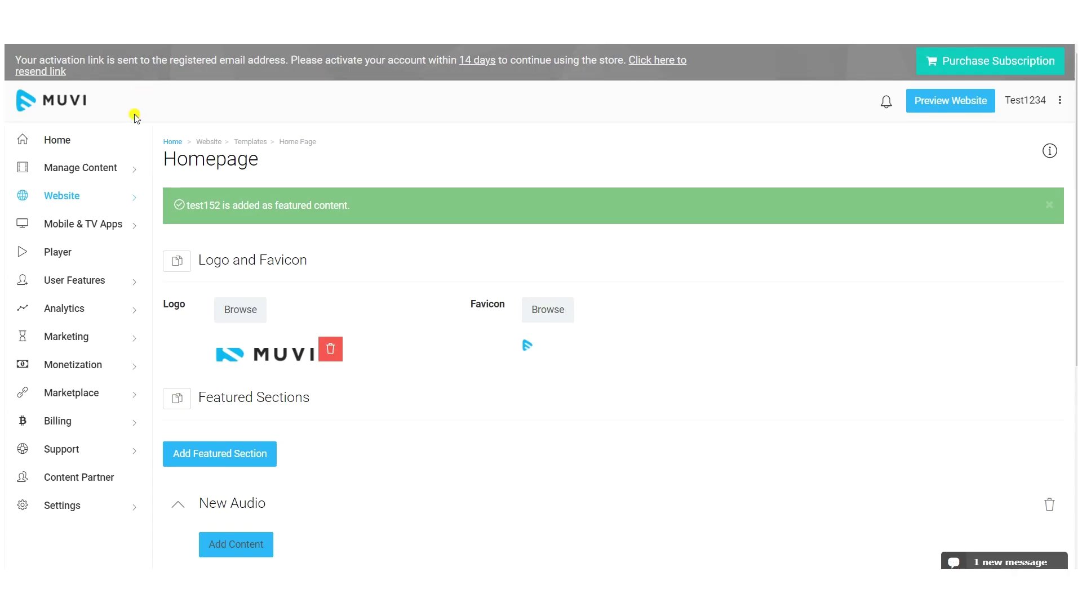
mouse_move(138, 198)
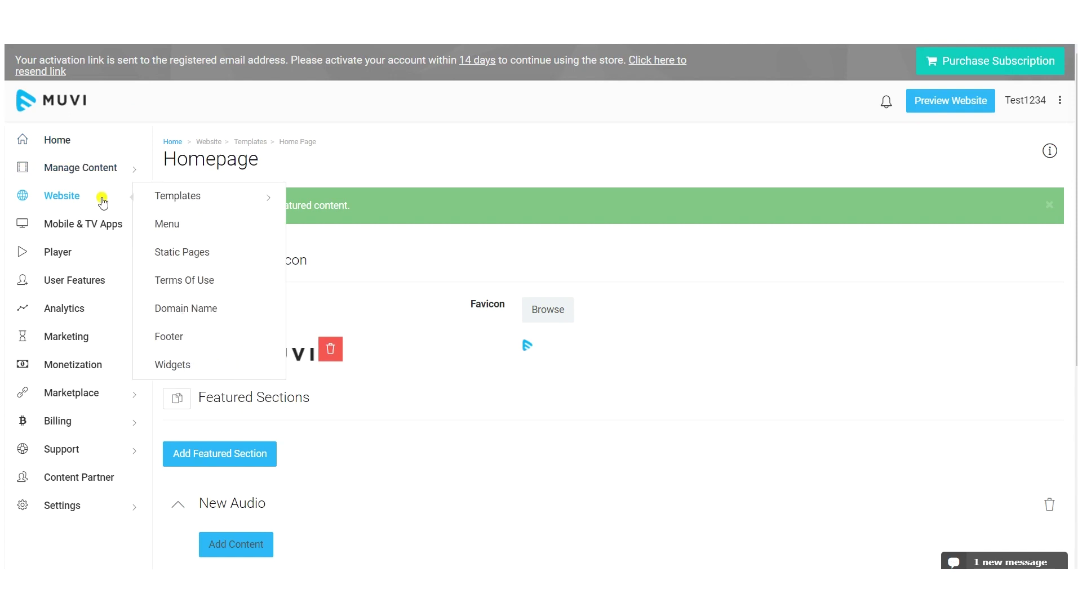
Add the Music content category to the main menu
click(176, 232)
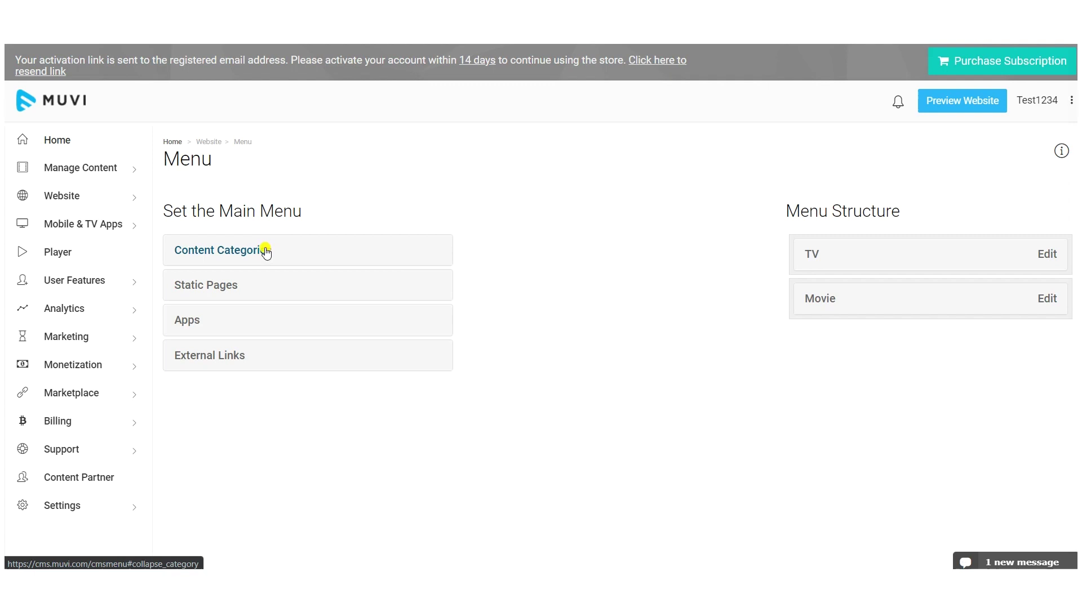
click(266, 251)
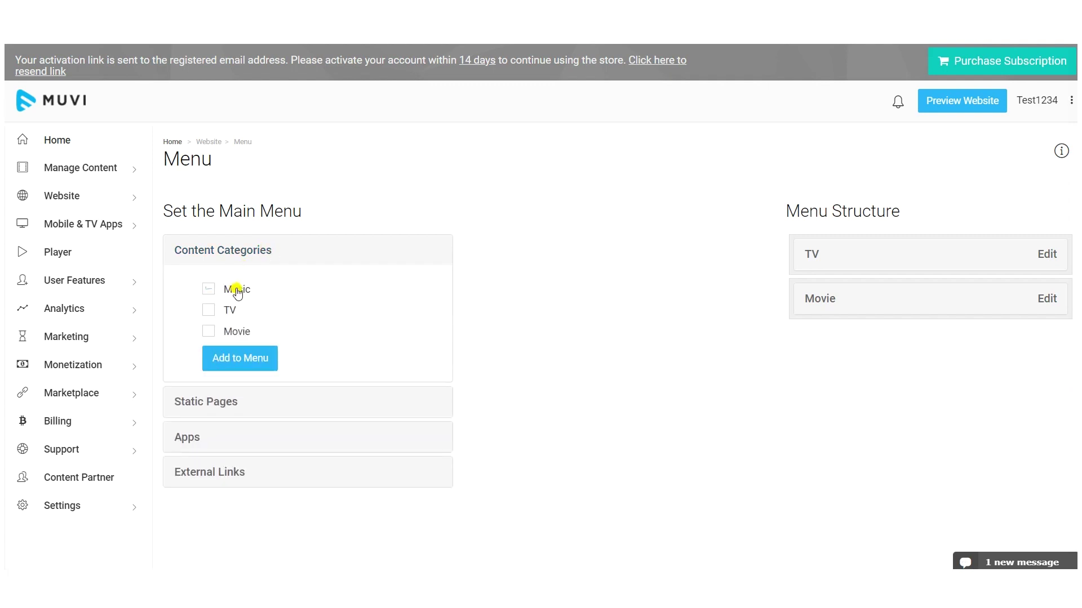
click(264, 358)
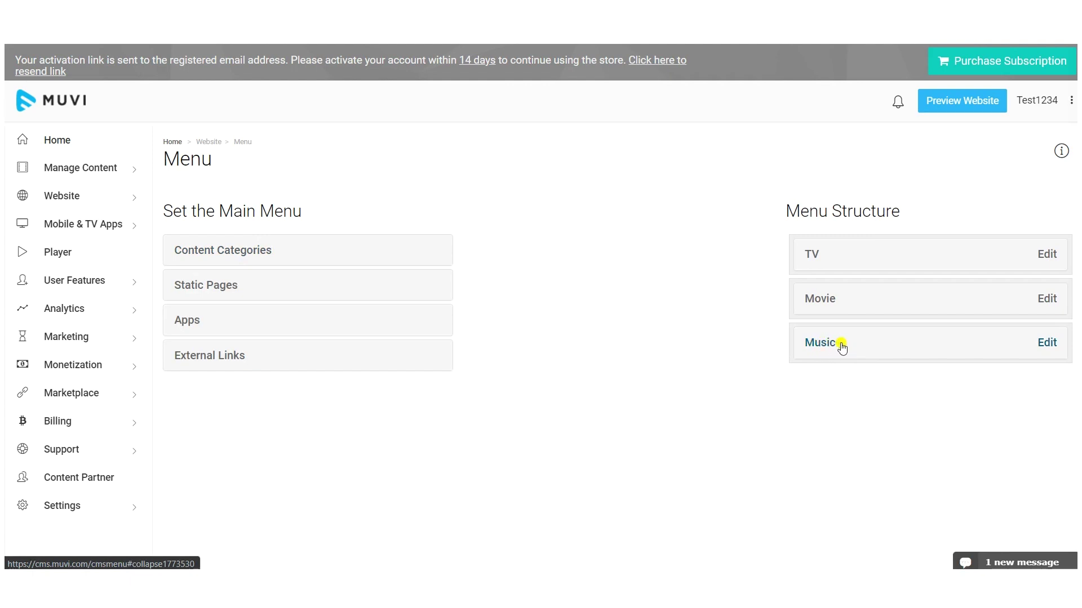
Expand and collapse the Static Pages, Apps and External Link panels
click(297, 282)
click(295, 286)
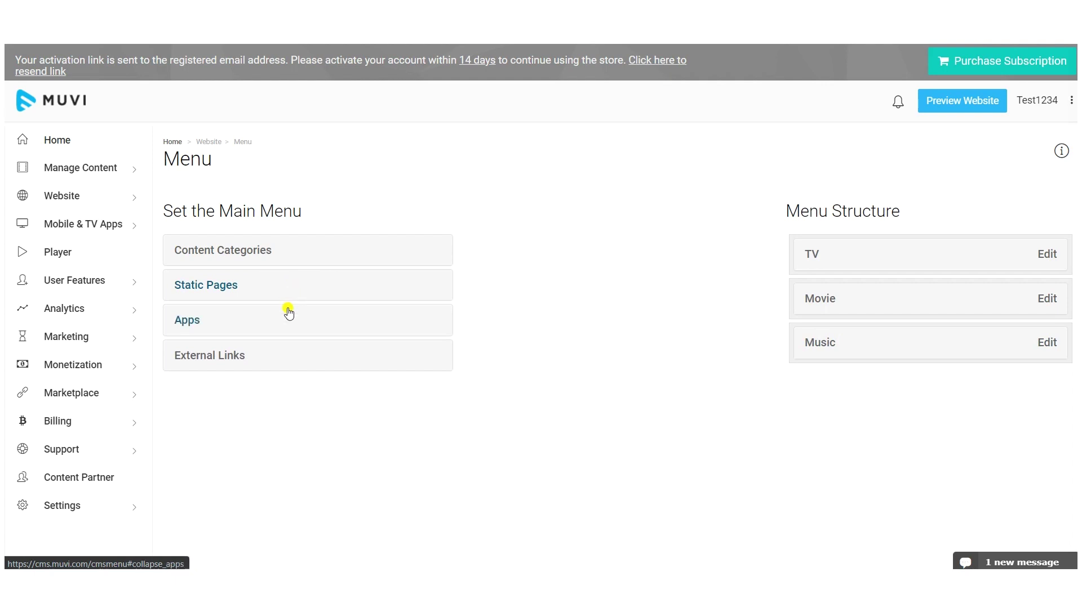
click(286, 319)
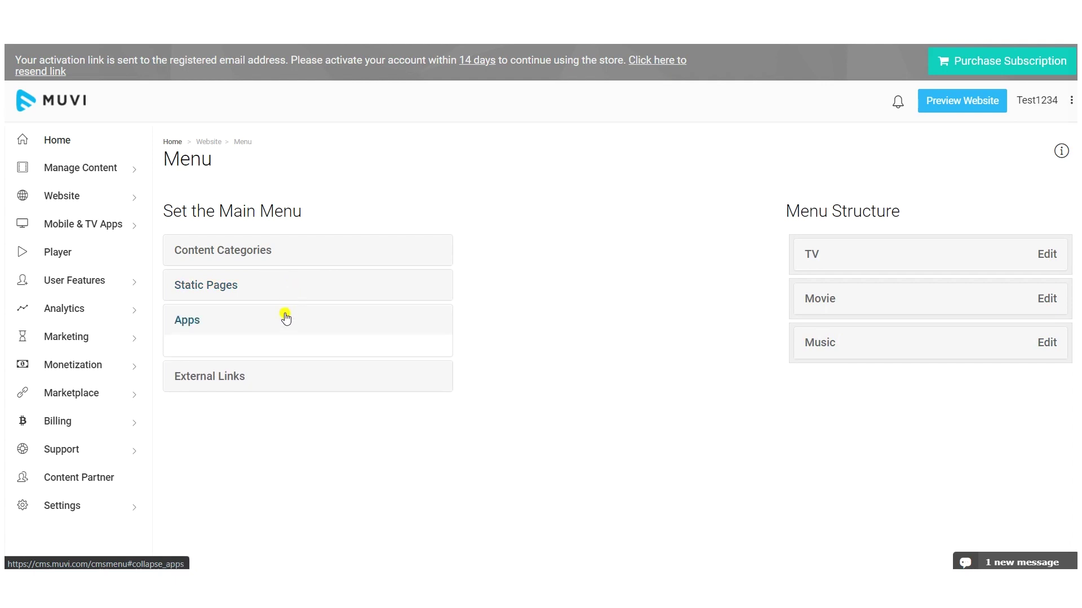
click(286, 318)
click(309, 360)
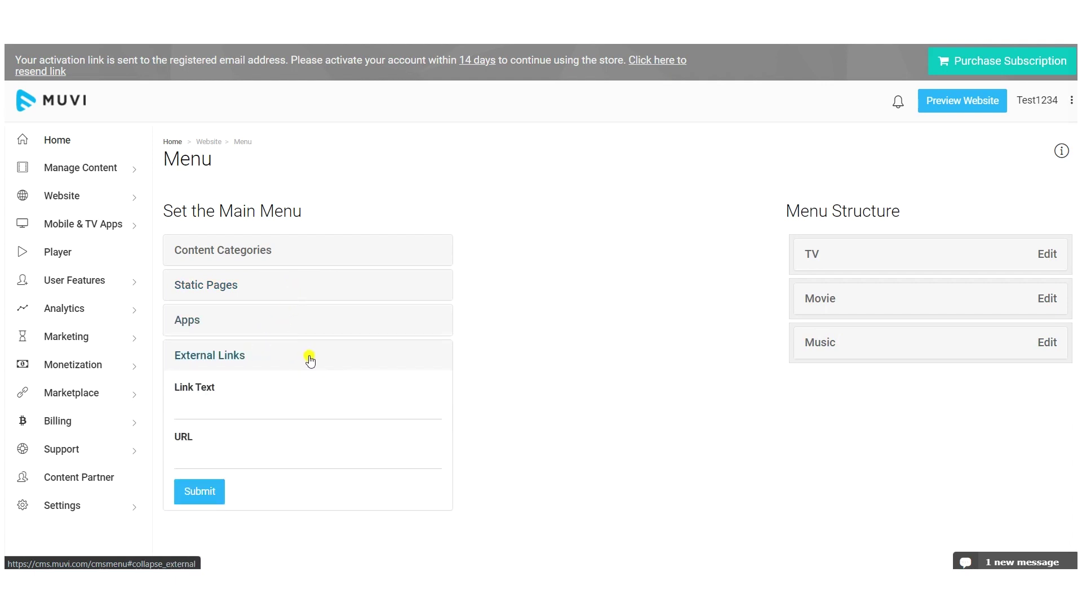
click(309, 360)
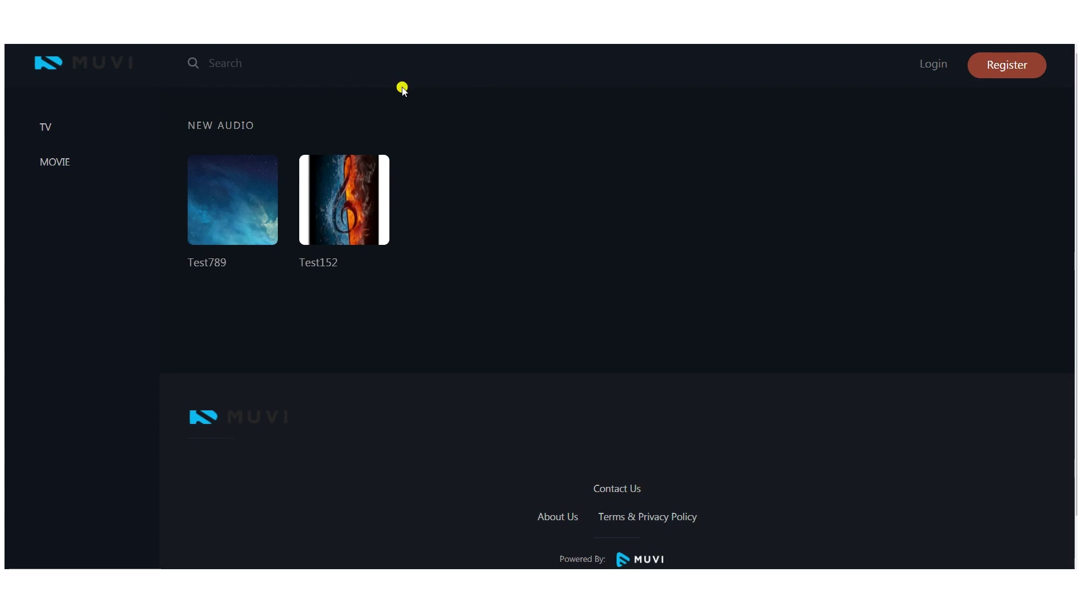
Reload the storefront, open the Music page and play test152 after signing in, checking audio quality options
click(406, 110)
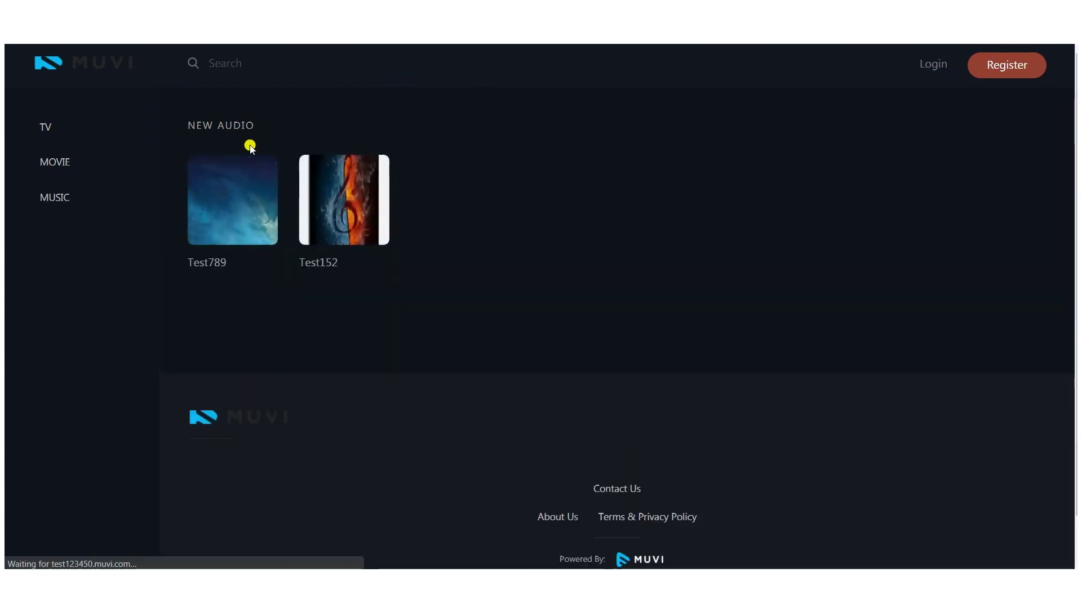
click(59, 199)
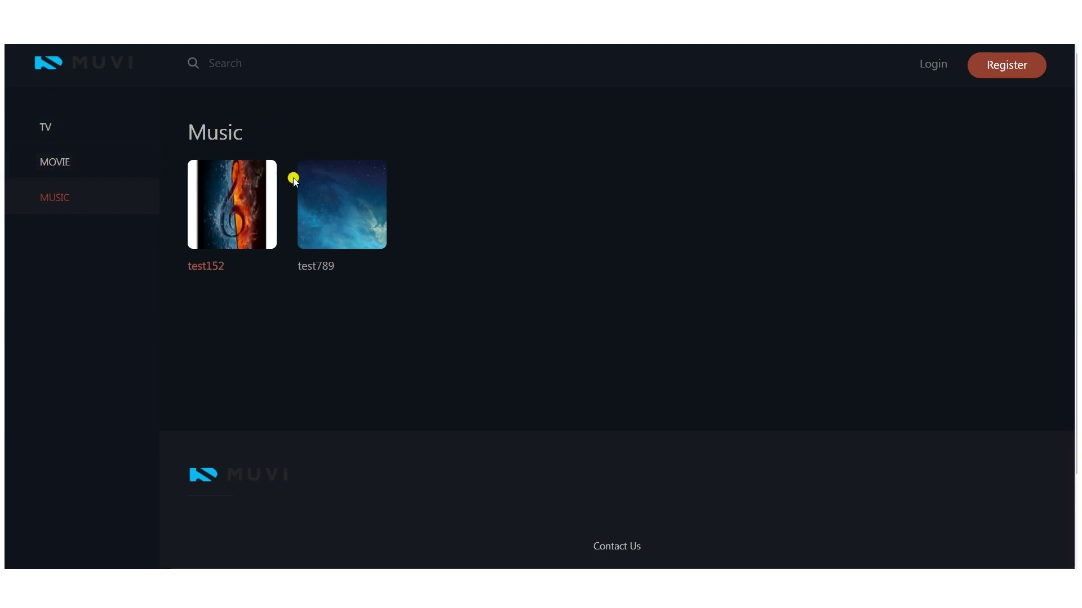
click(239, 203)
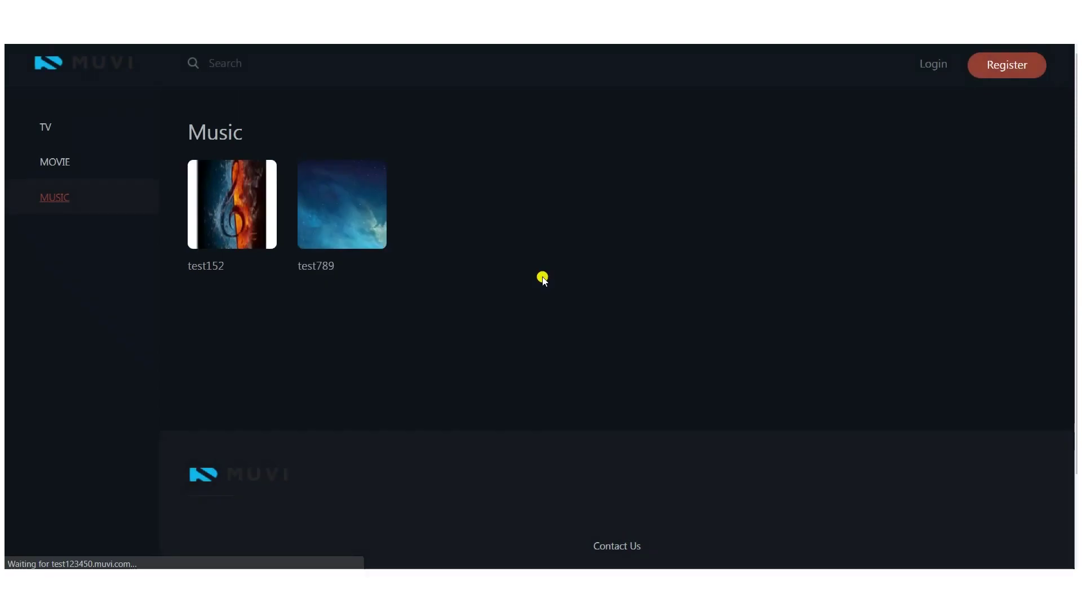
click(253, 215)
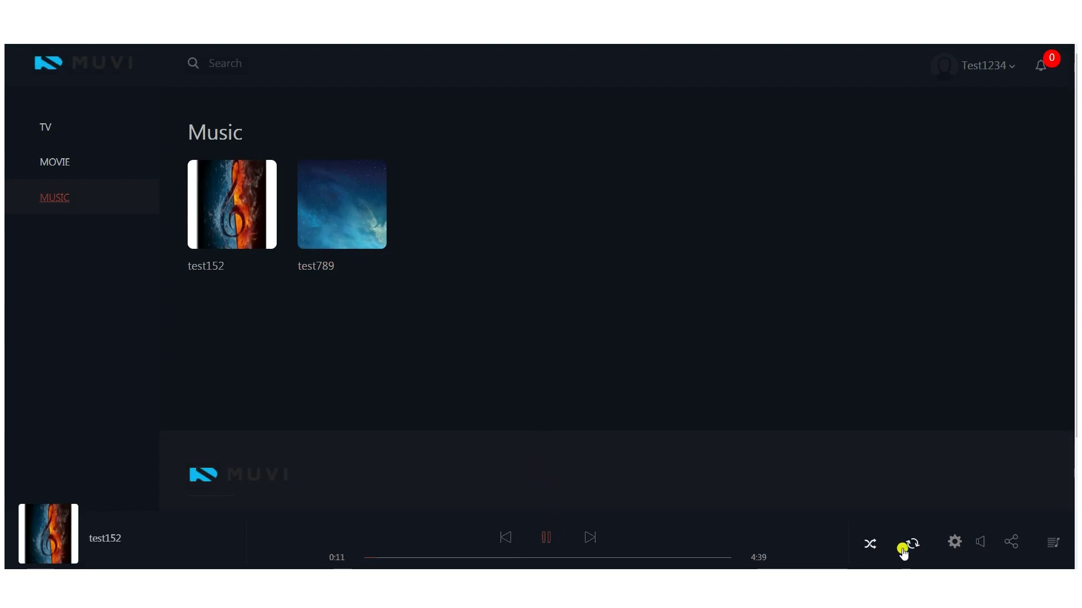
mouse_move(980, 542)
click(960, 541)
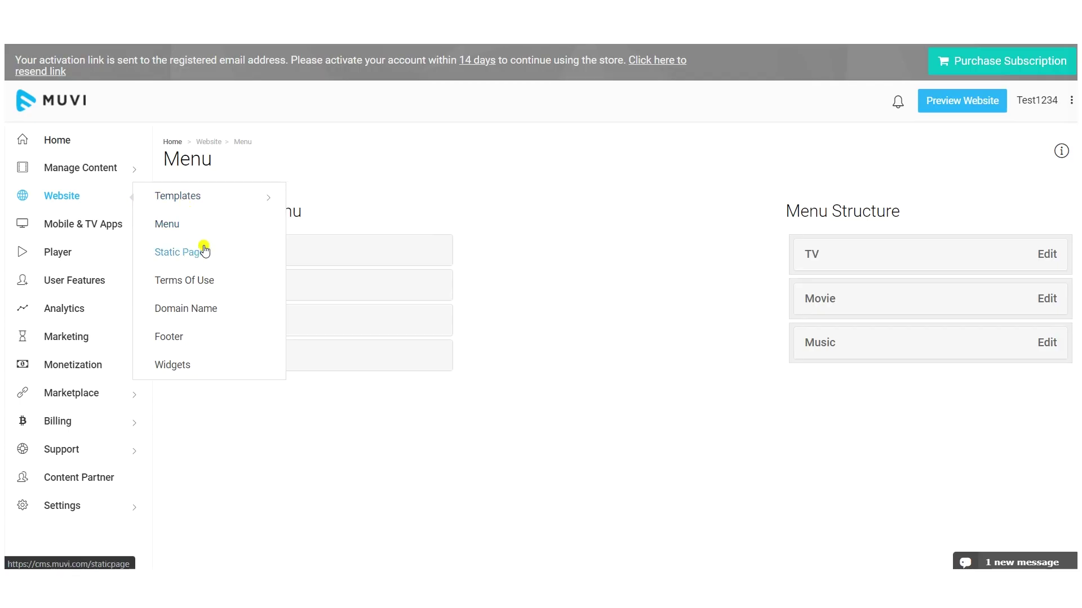
Open the Domain Name settings, briefly checking the subscription purchase page
click(196, 311)
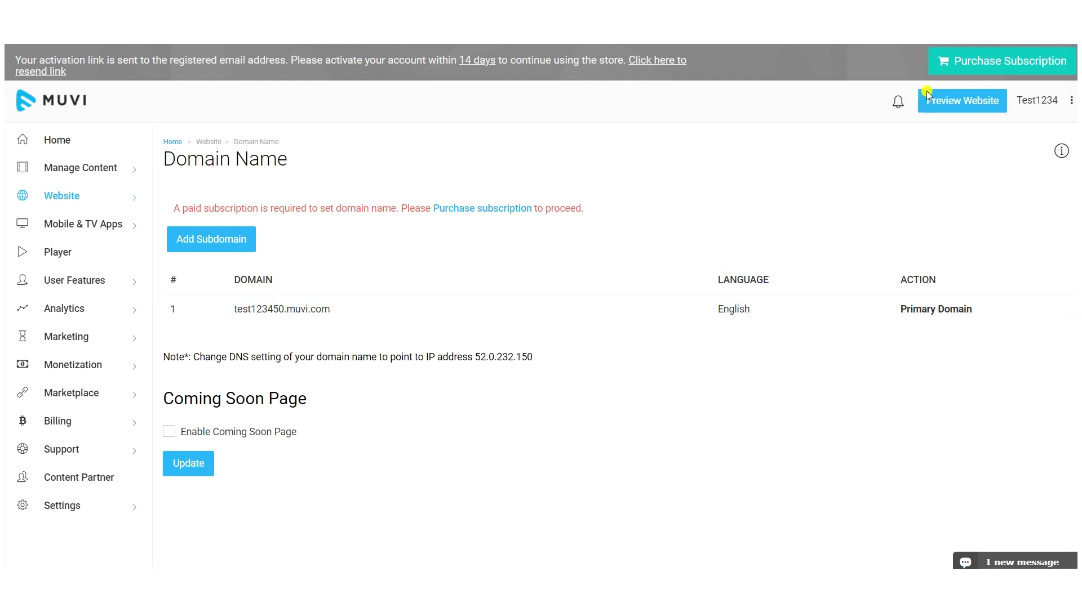
click(980, 61)
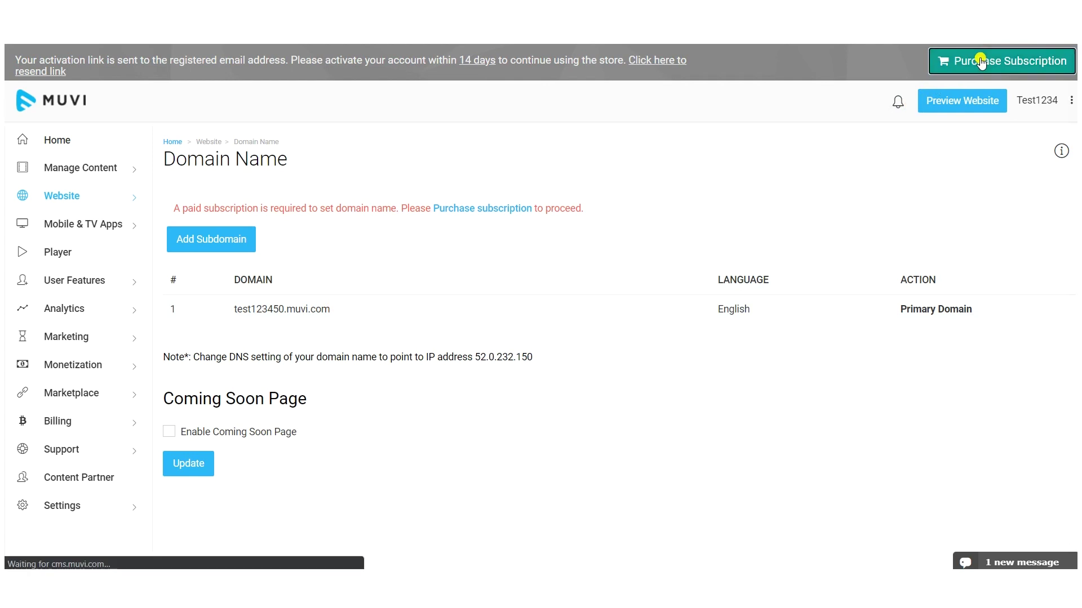
scroll(631, 337, down, 5)
scroll(631, 337, up, 5)
click(755, 108)
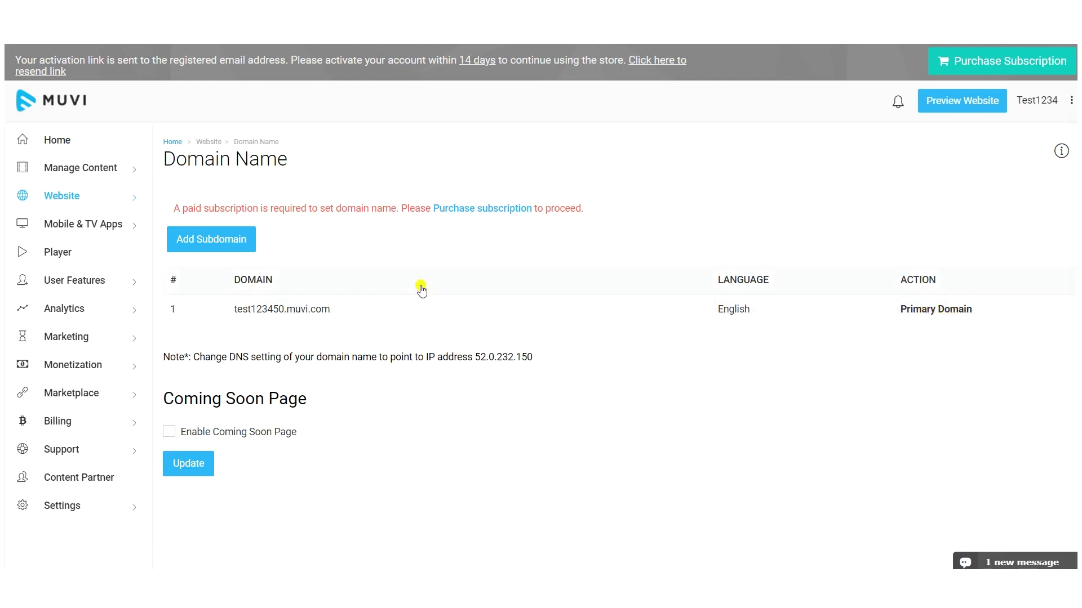
Highlight the store's muvi.com domain and the DNS IP 52.0.232.150, then deselect
drag(336, 307, 231, 309)
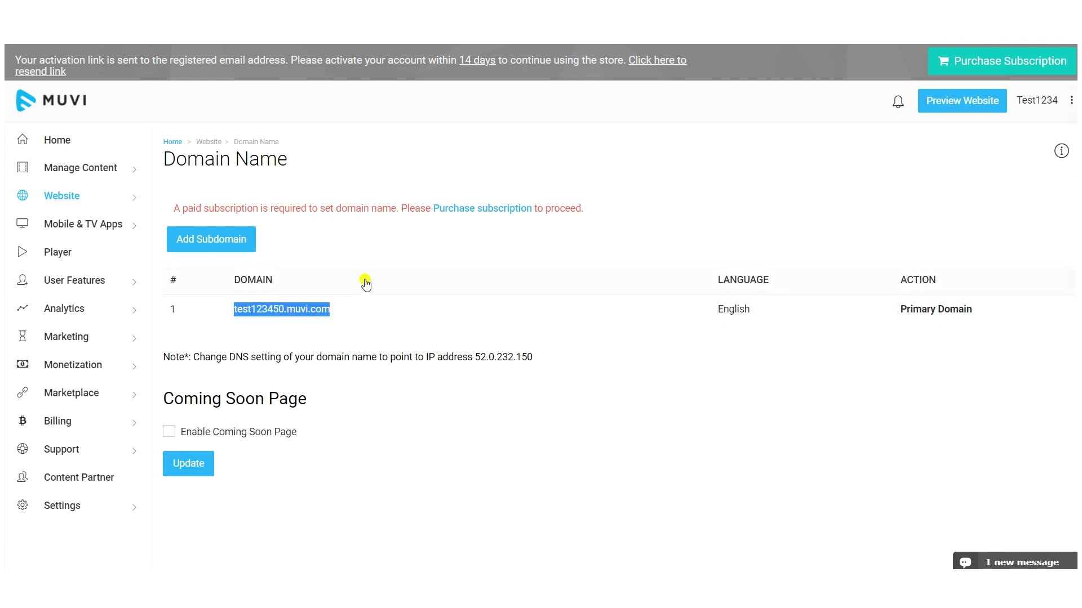
click(385, 363)
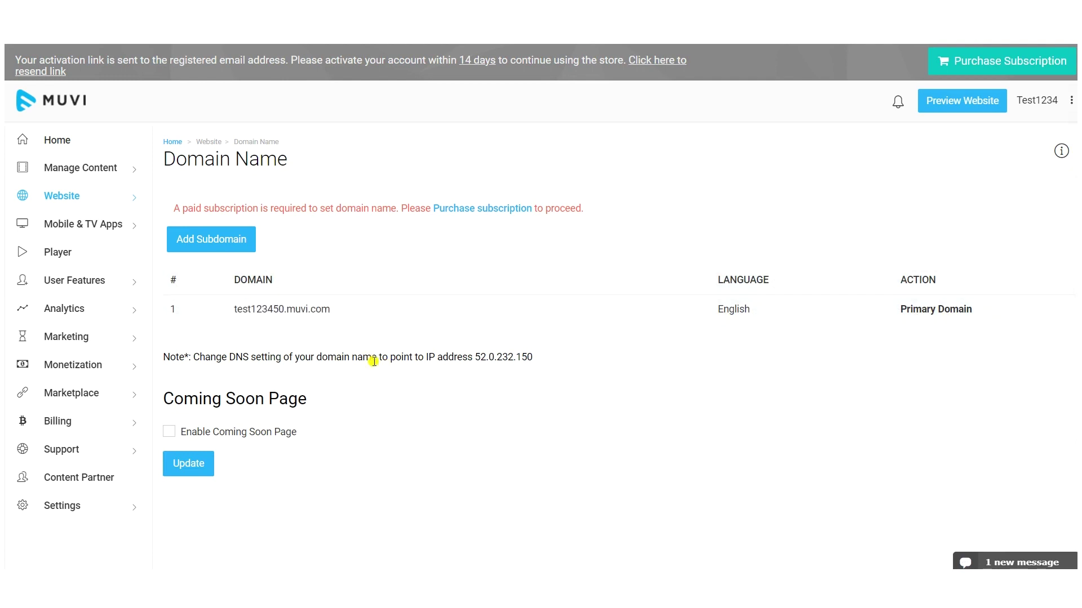
drag(471, 358, 526, 351)
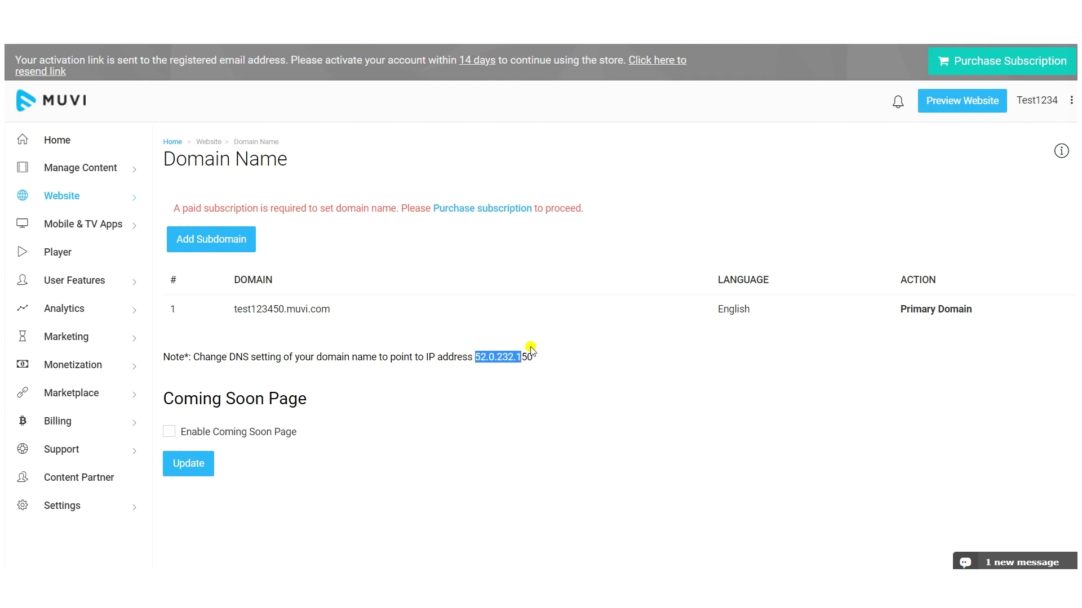
click(516, 376)
Open Footer settings and expand Static Pages and External Links to review About Us and Terms & Privacy Policy
mouse_move(104, 196)
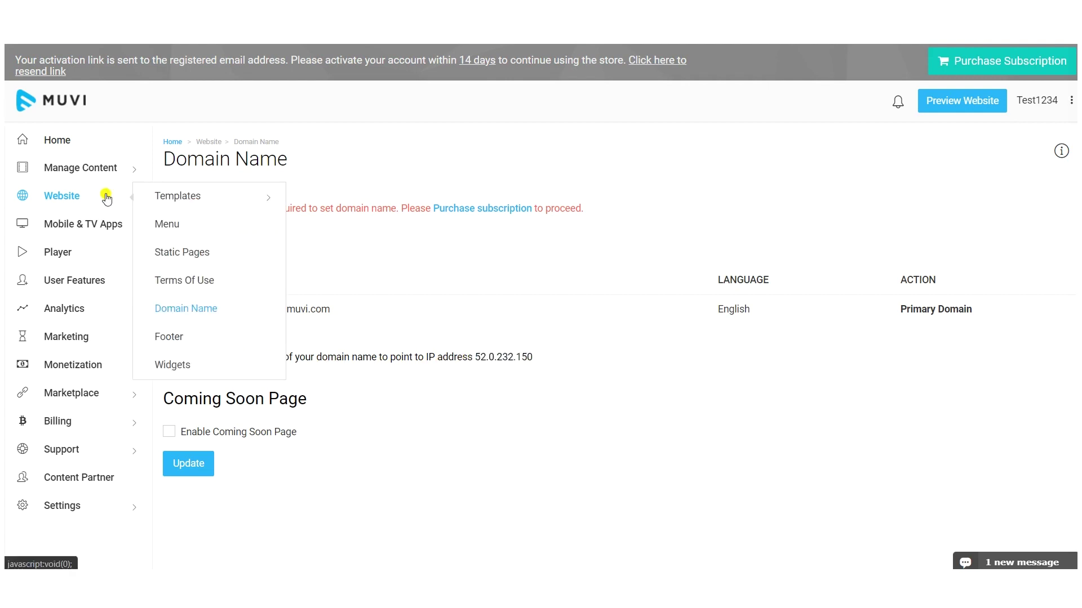
click(185, 337)
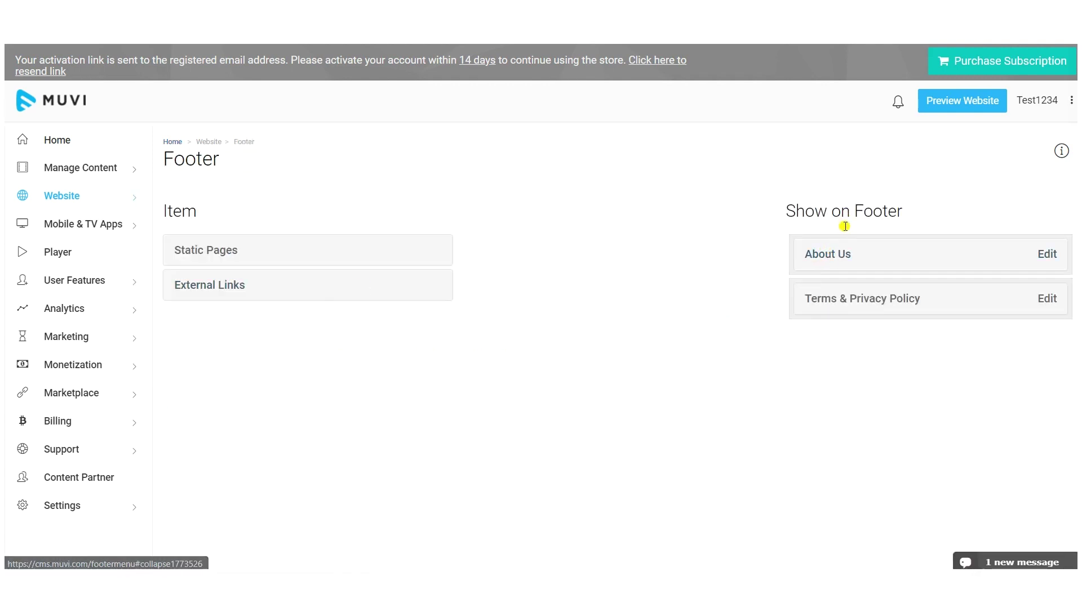
click(255, 259)
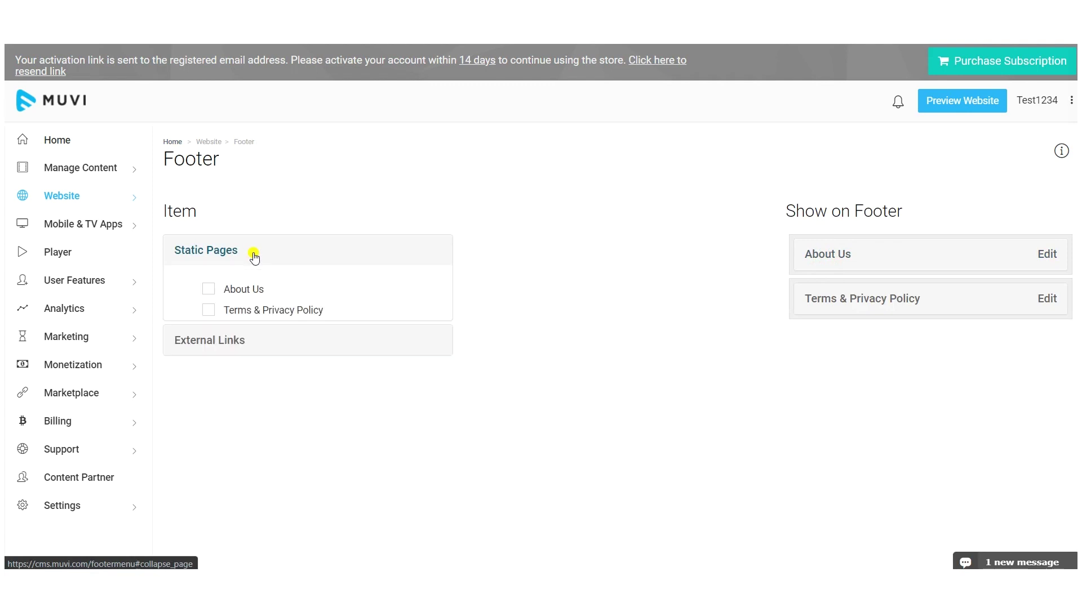
click(262, 289)
click(262, 293)
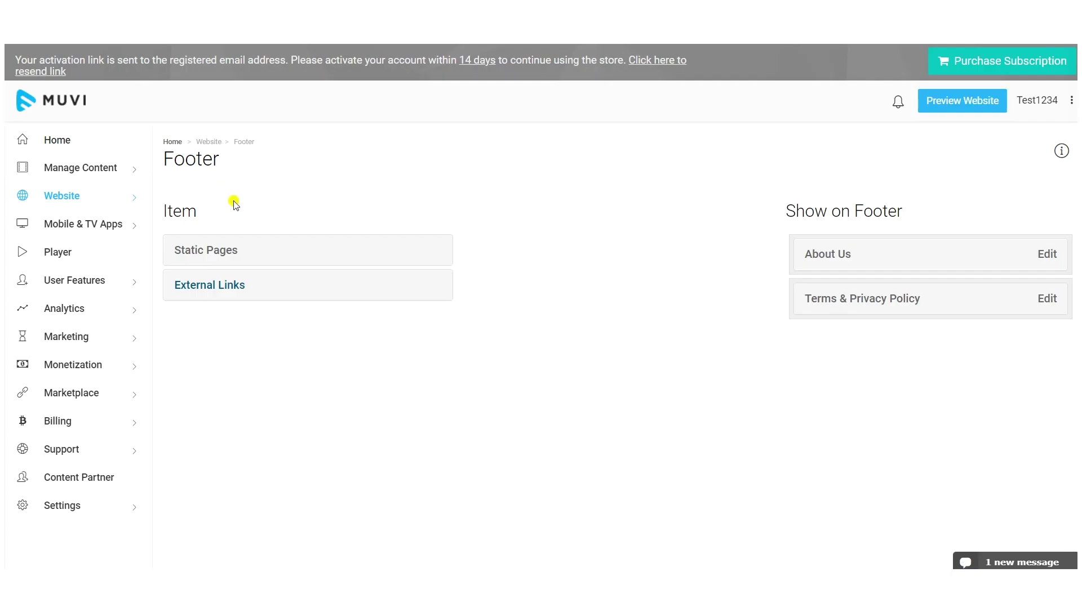
mouse_move(120, 203)
mouse_move(110, 365)
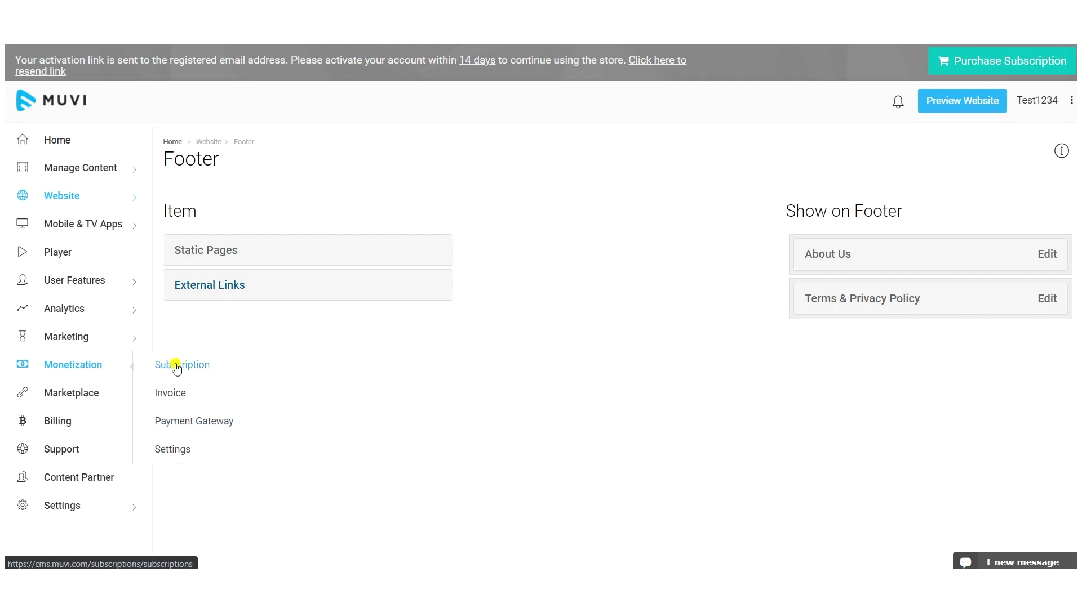
Review the Payment Gateway list, then view Monetization Settings with only Subscription enabled
click(207, 429)
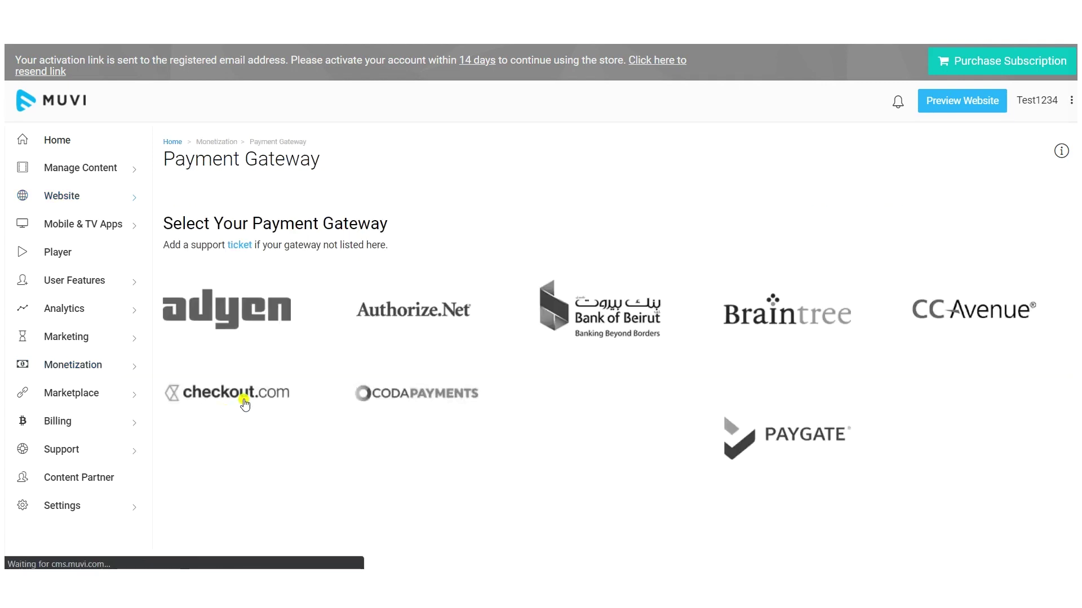
scroll(490, 407, down, 4)
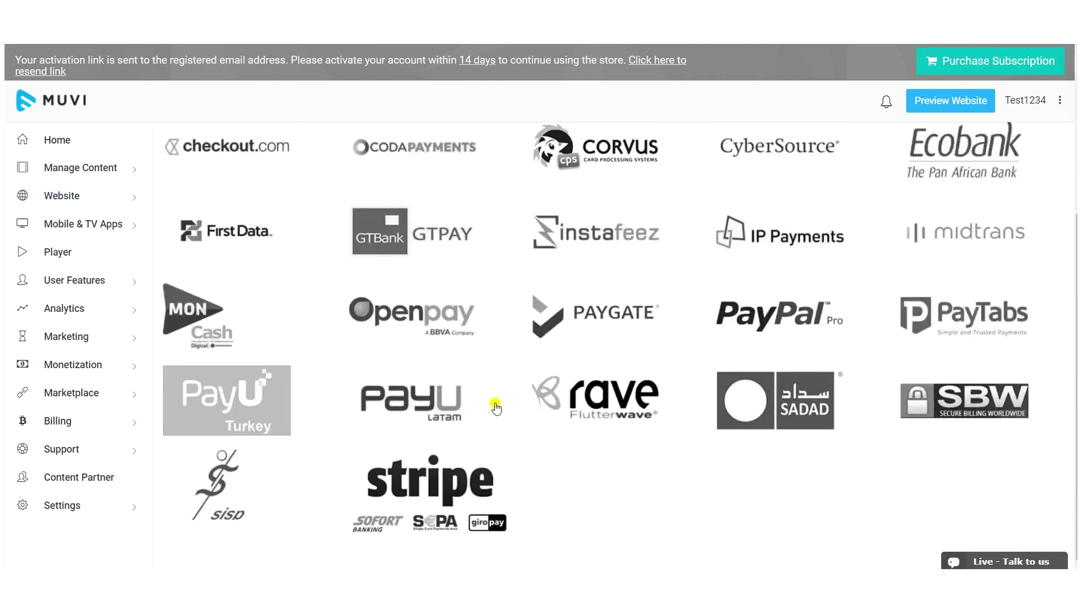
scroll(496, 408, up, 3)
scroll(496, 406, up, 2)
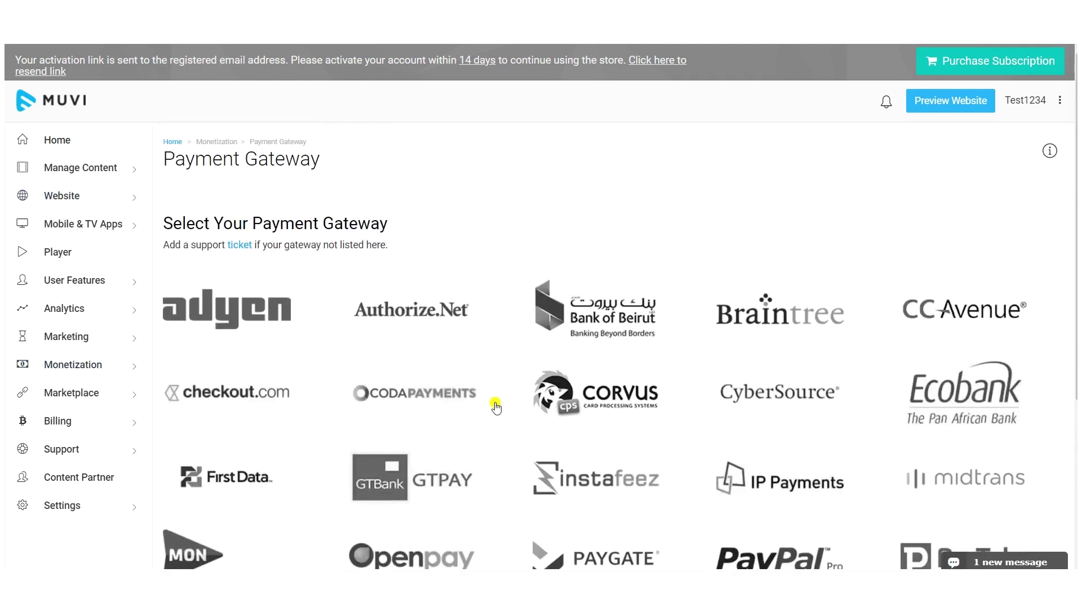
scroll(495, 406, down, 5)
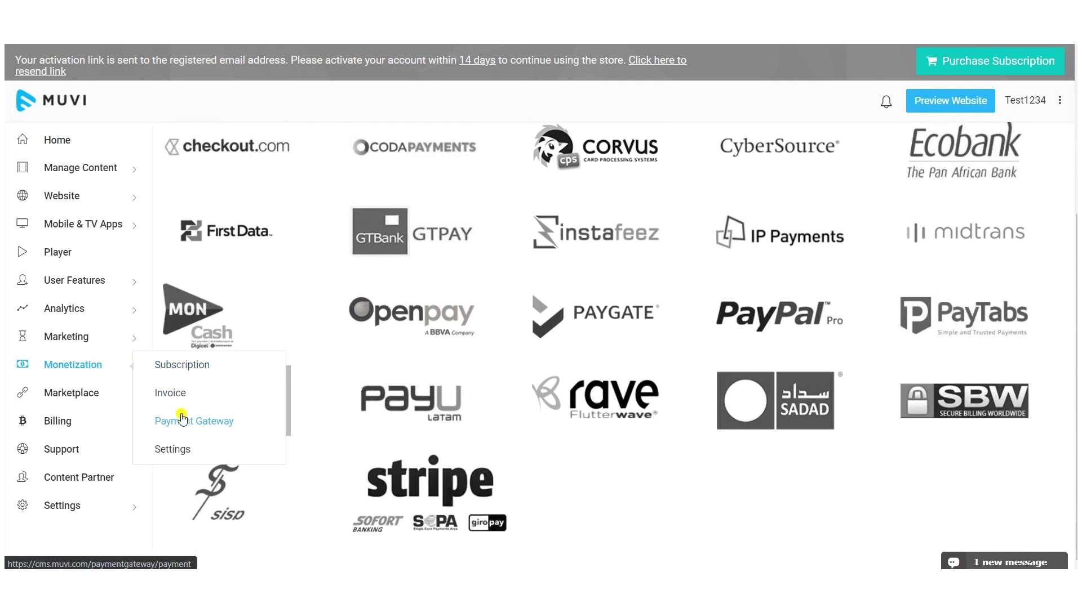
click(184, 452)
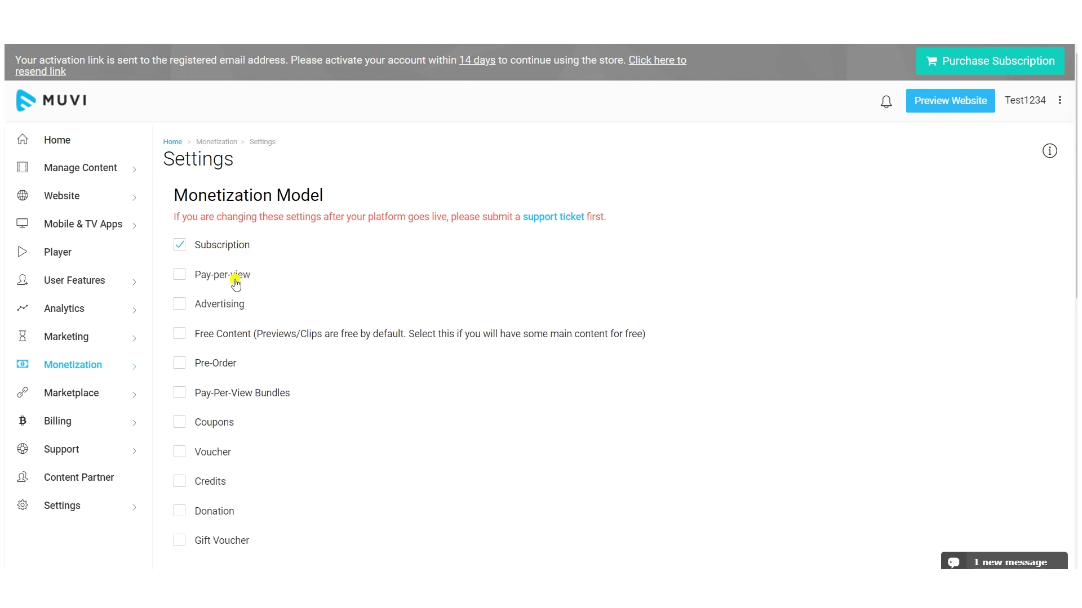
scroll(214, 361, down, 1)
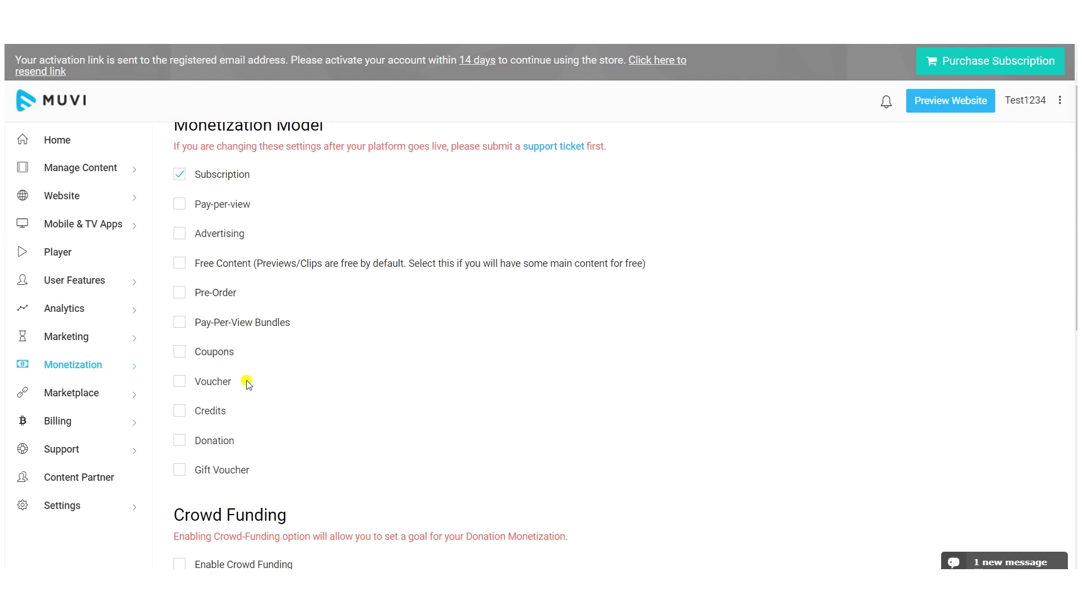
scroll(248, 388, down, 3)
scroll(259, 403, up, 3)
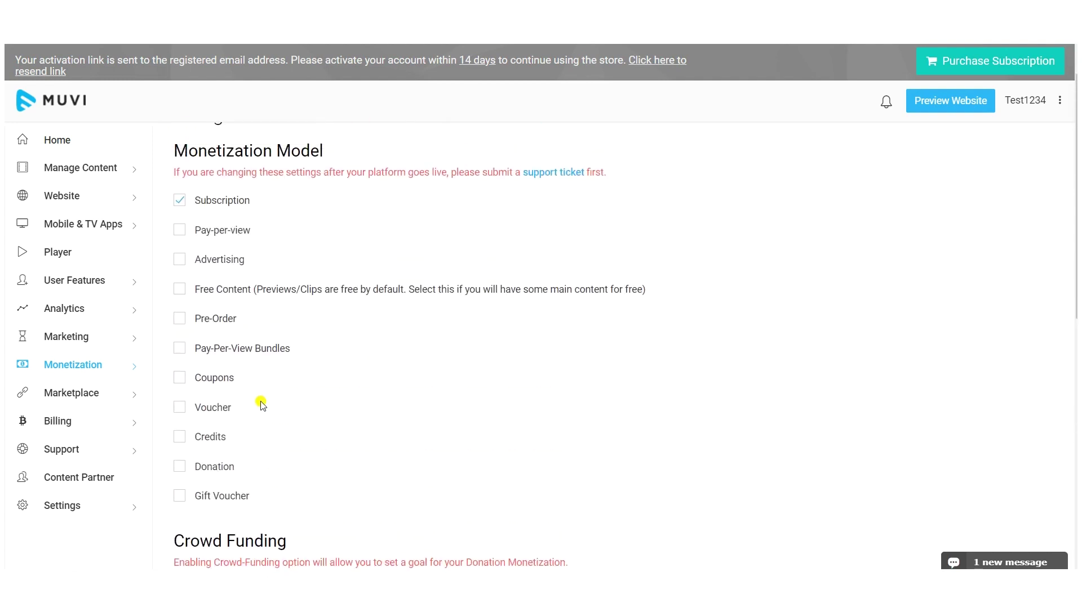
scroll(260, 404, up, 1)
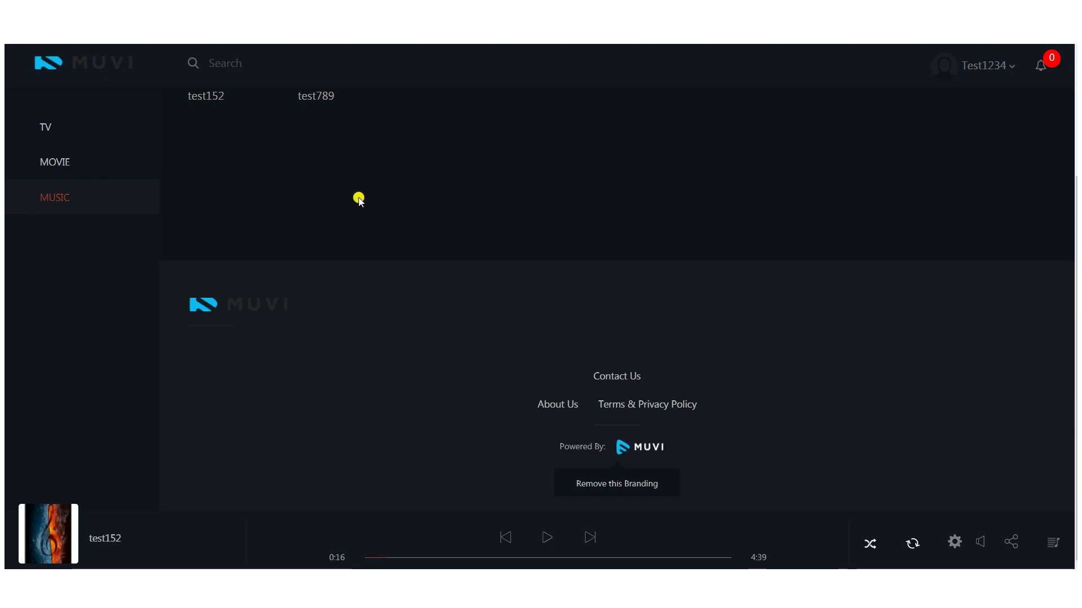
Choose the $5.00 Pay-Per-View option for test152 and proceed to payment
scroll(372, 214, up, 1)
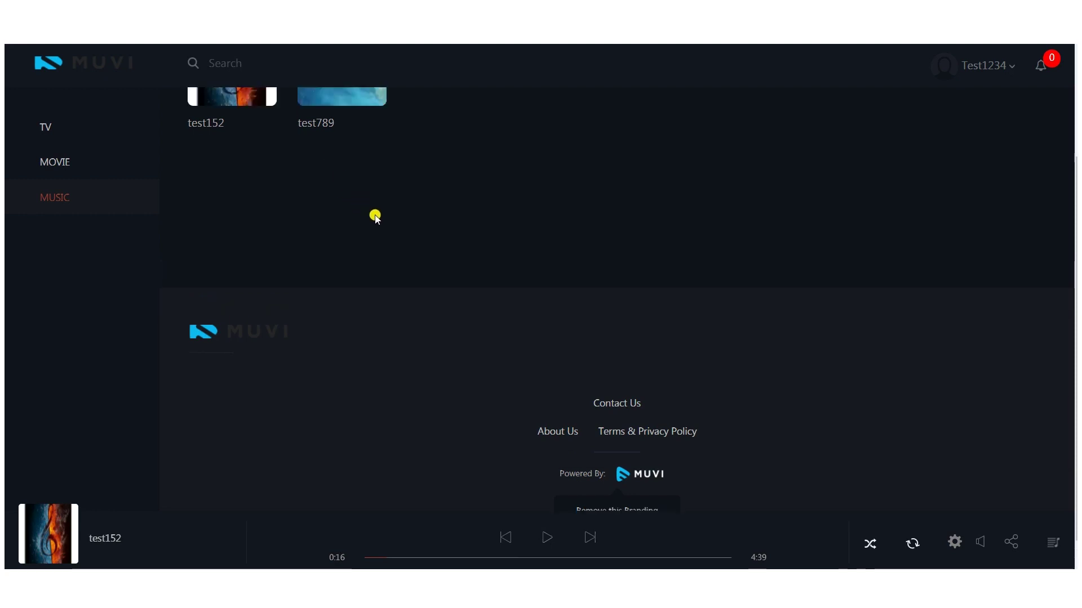
scroll(375, 216, up, 3)
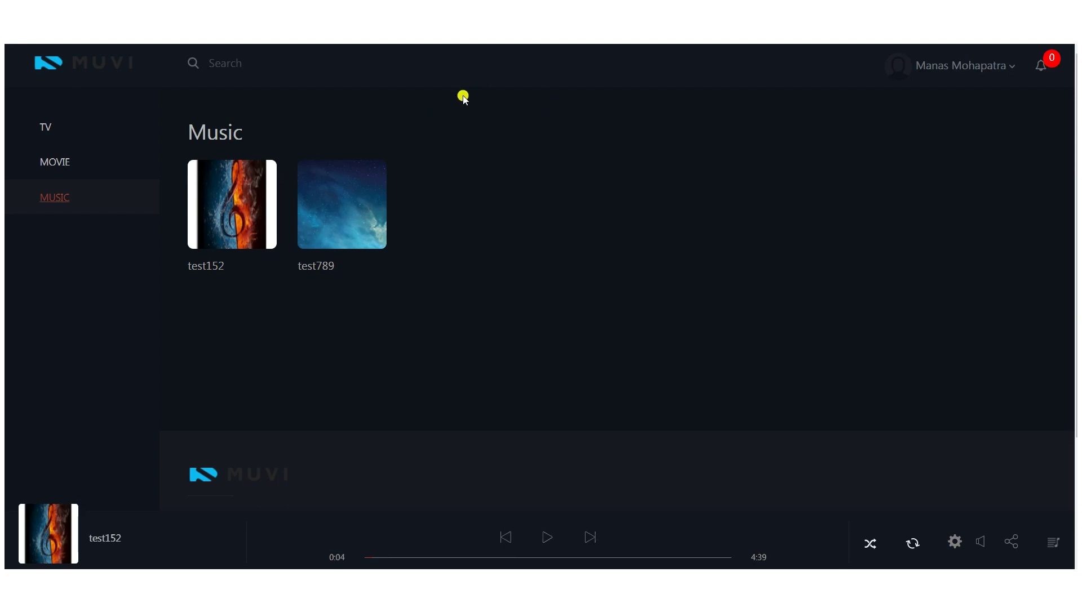
mouse_move(229, 204)
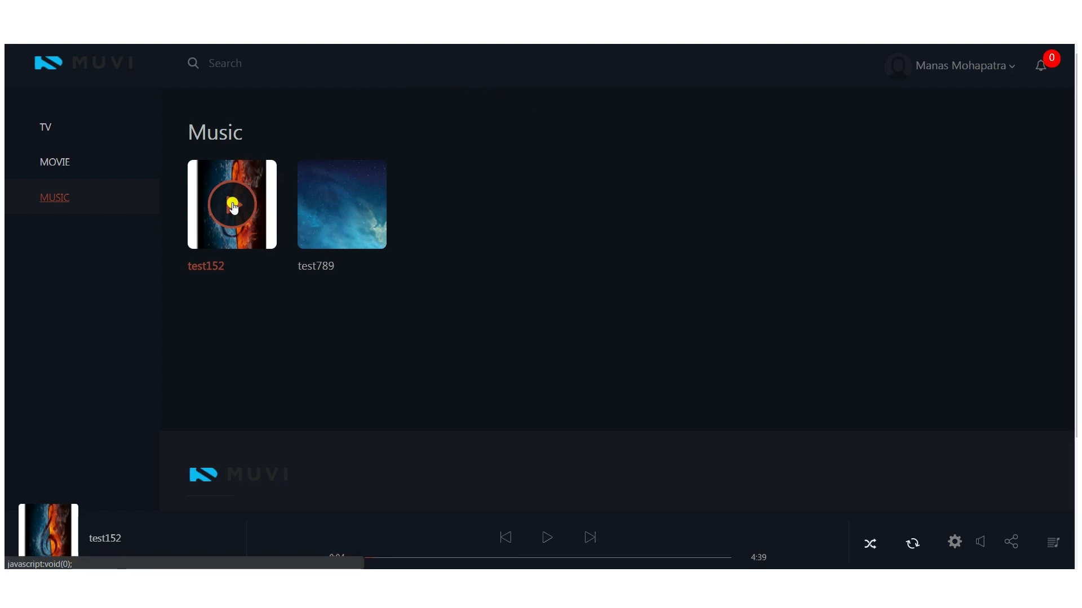
click(233, 206)
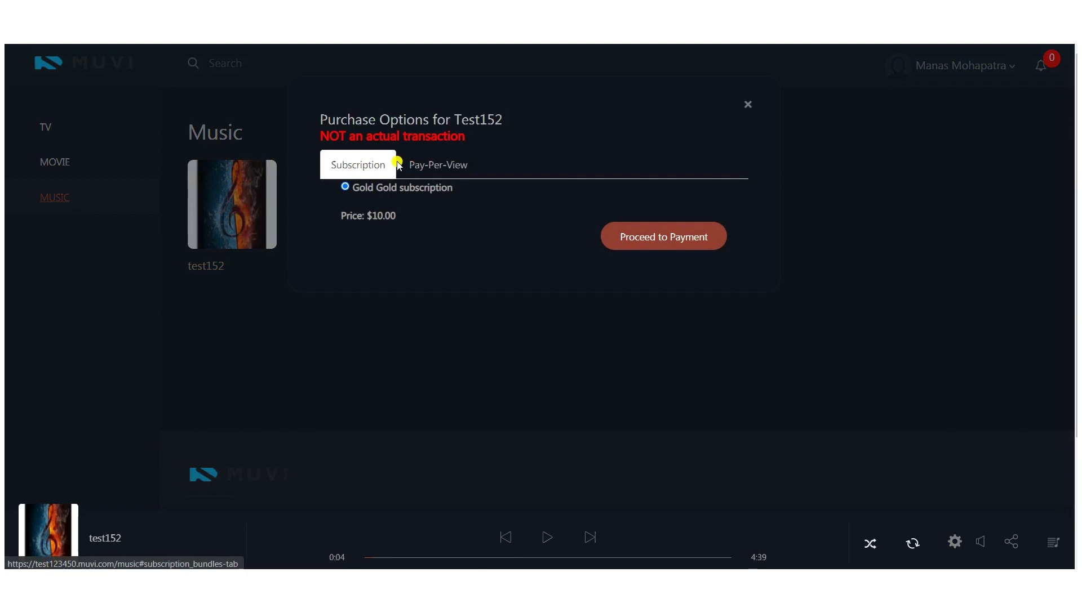
click(428, 169)
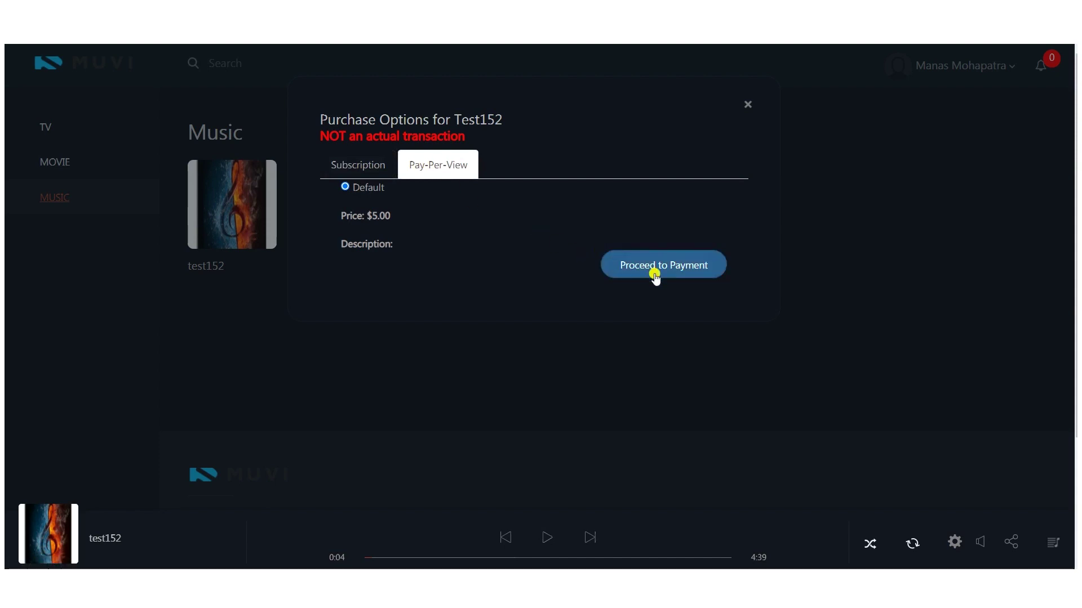
click(664, 270)
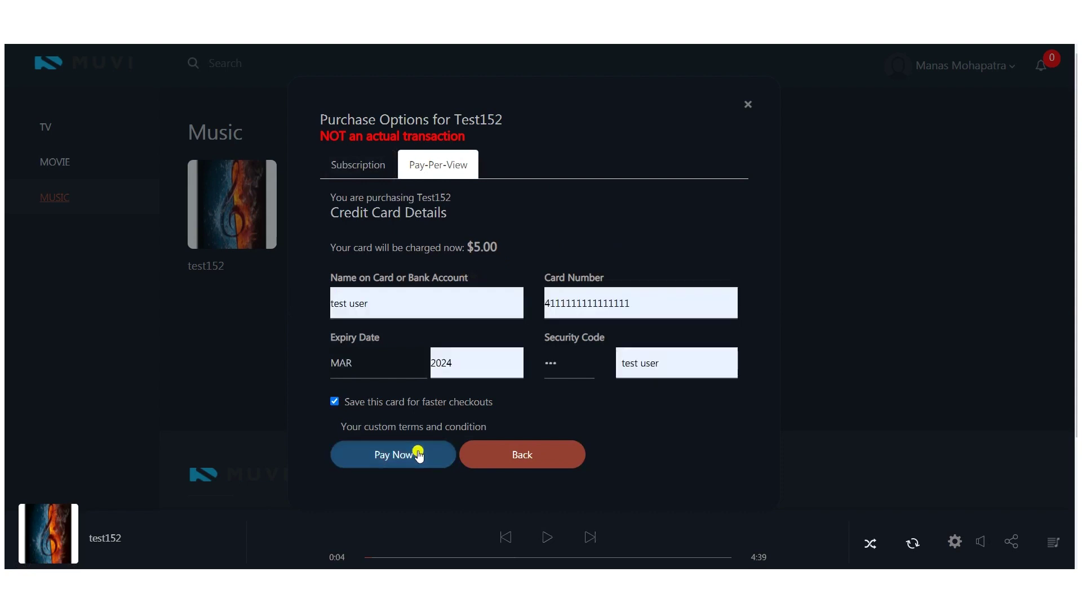
Submit the card payment, then play and pause the purchased test152
click(417, 451)
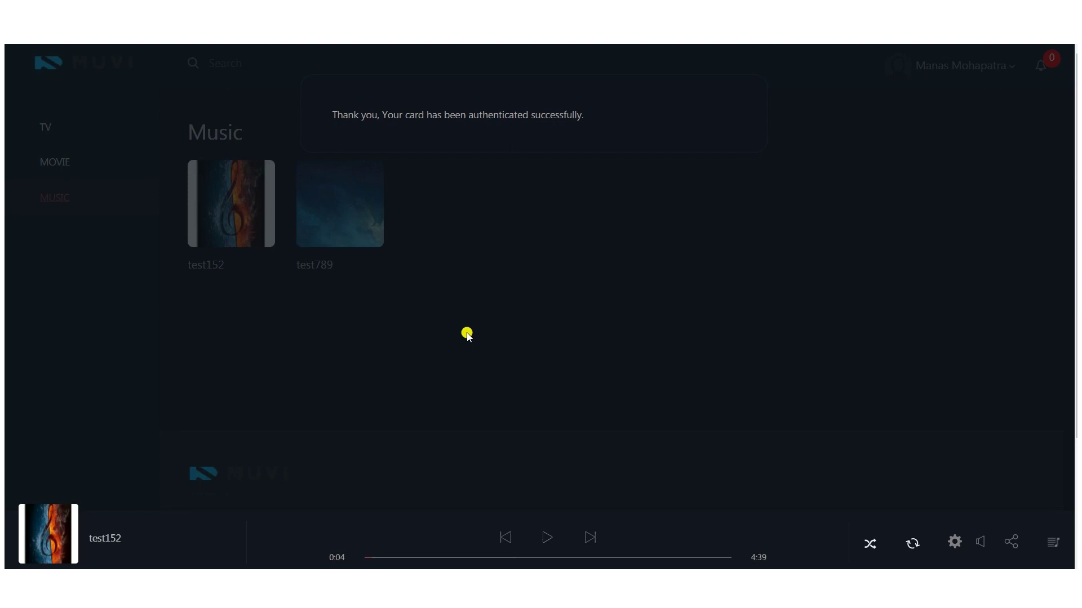
click(468, 255)
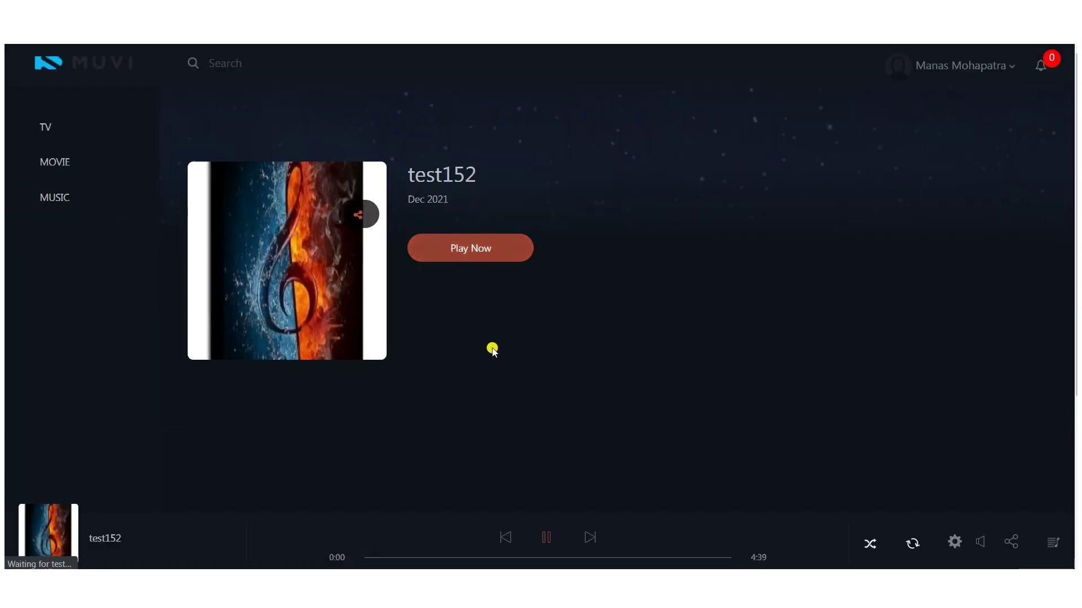
click(546, 538)
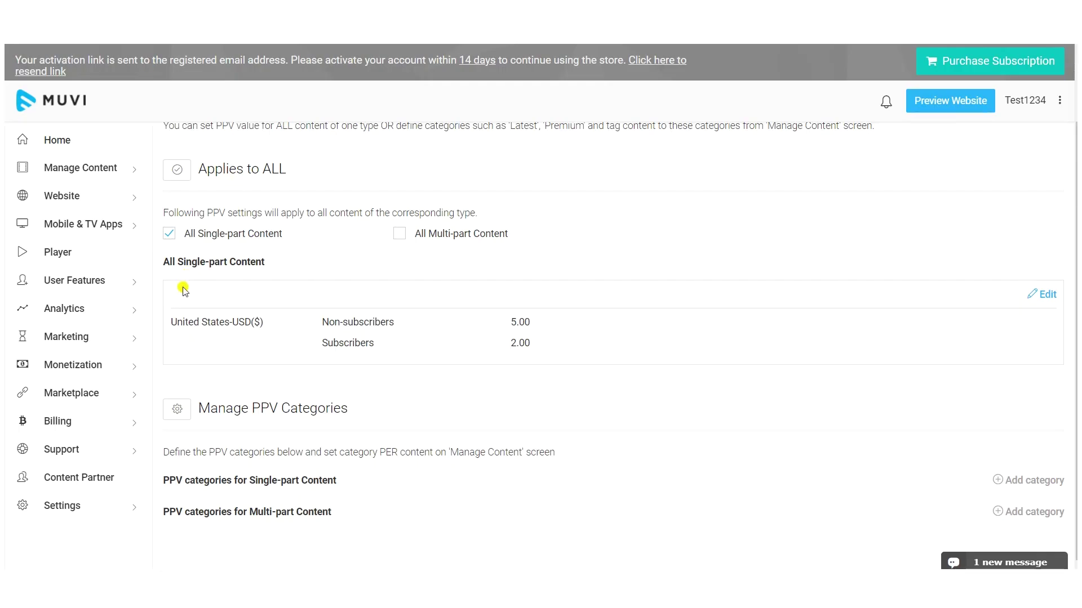
mouse_move(116, 365)
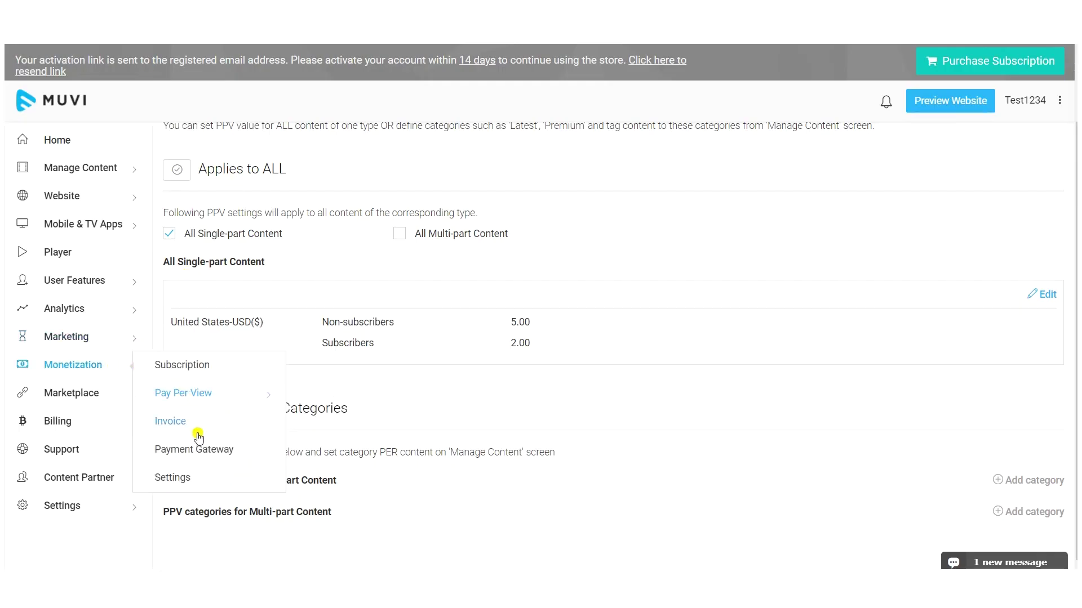
click(186, 477)
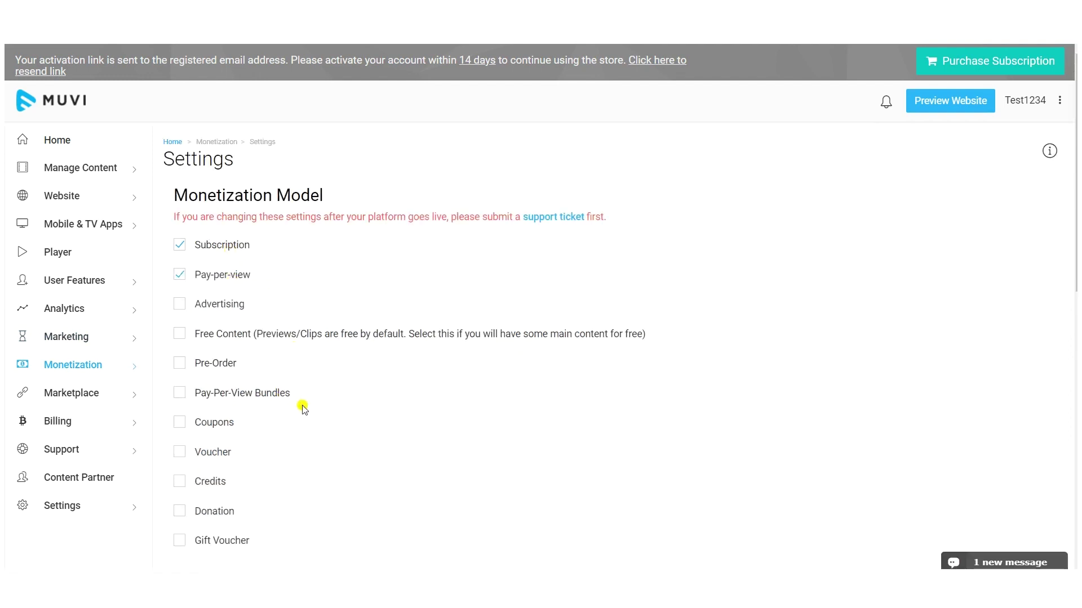
scroll(304, 410, down, 3)
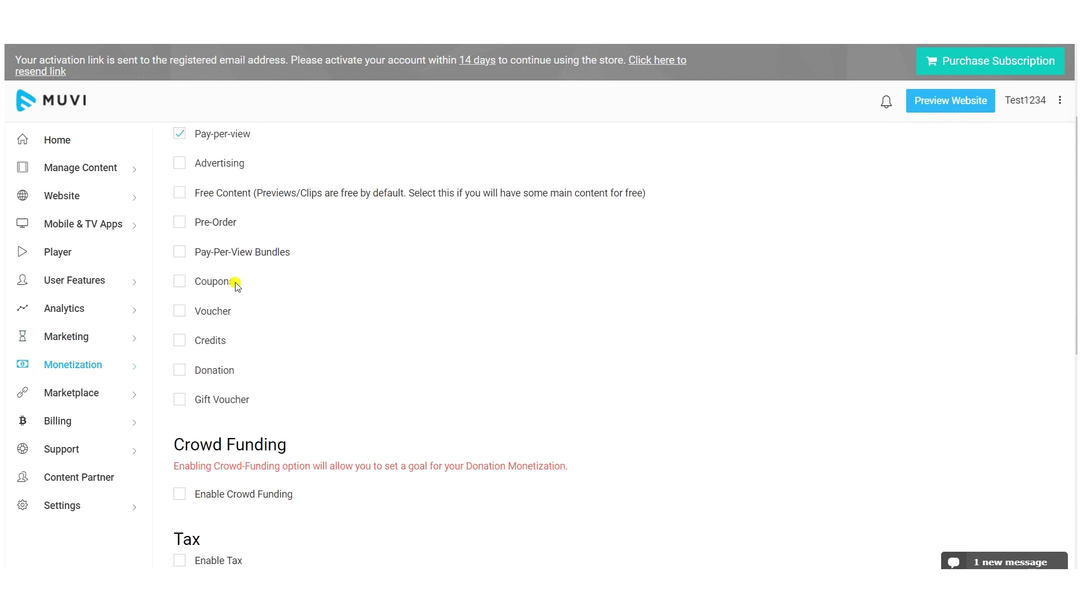
scroll(360, 304, up, 3)
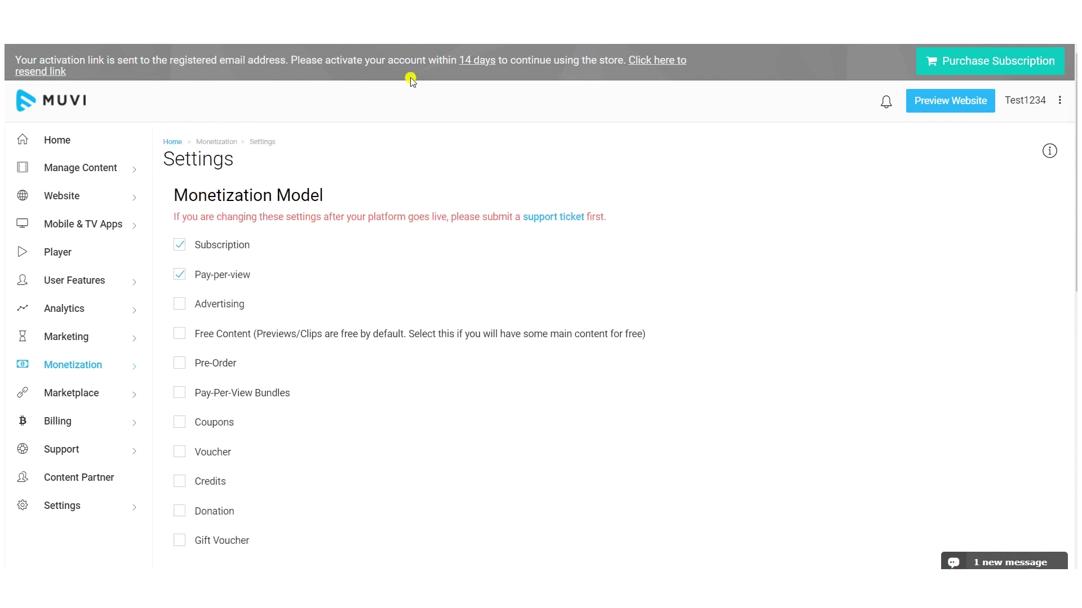